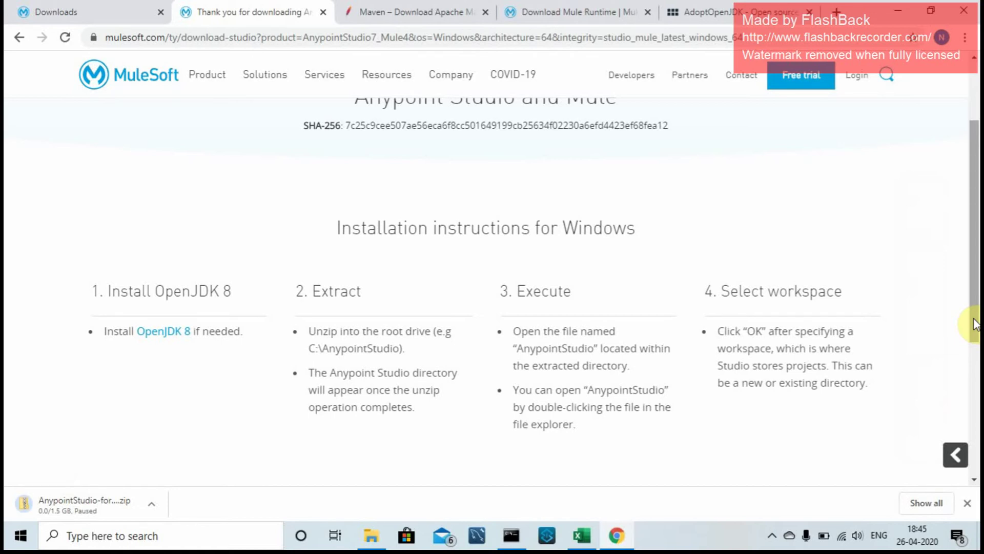
Step: Return to the Anypoint Studio download form, choose Windows as the operating system and accept the license agreement and privacy policy
drag(974, 324, 976, 238)
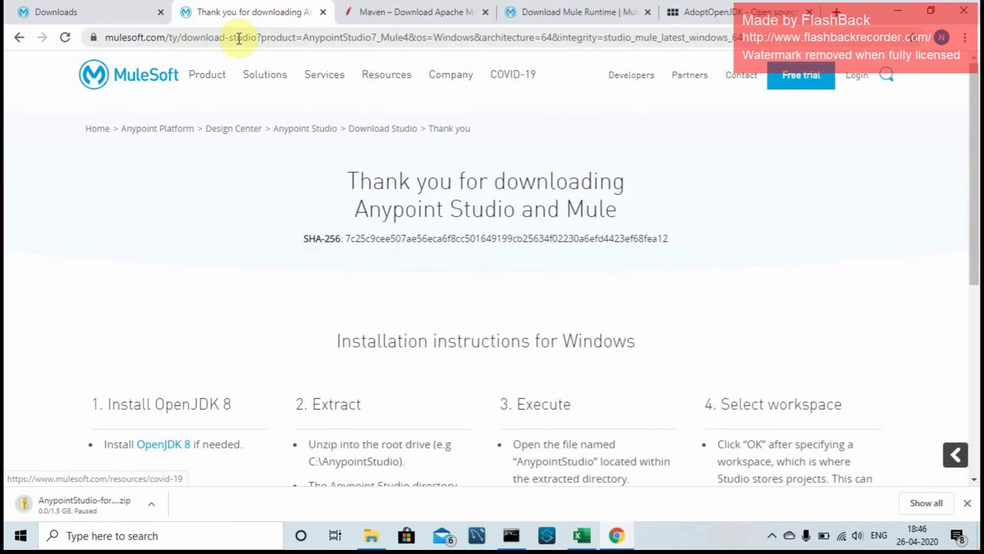
click(19, 38)
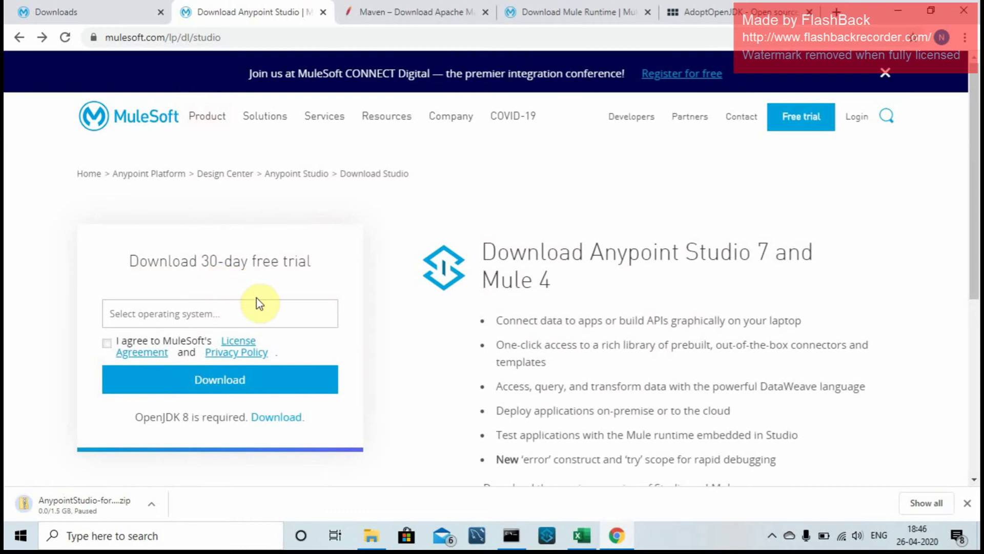
click(228, 36)
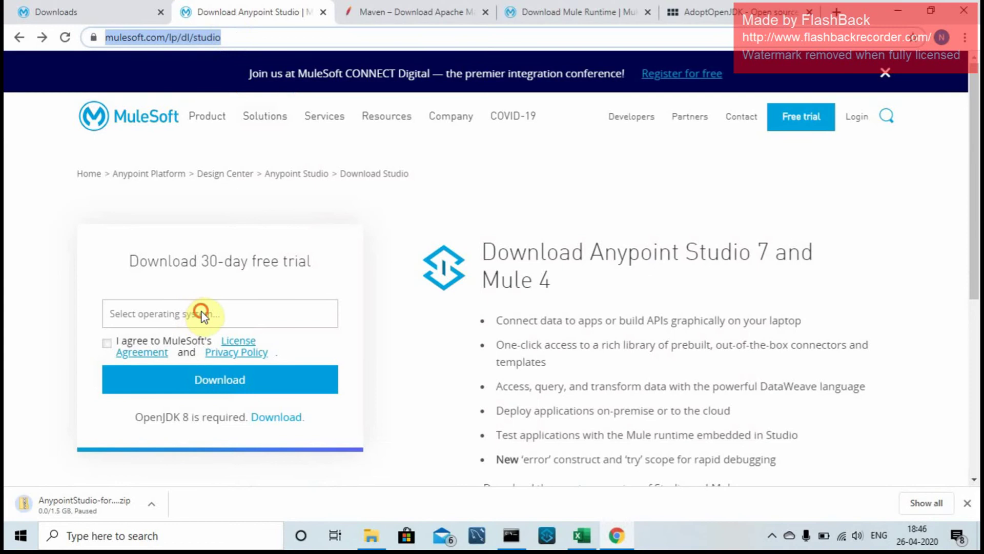
click(203, 314)
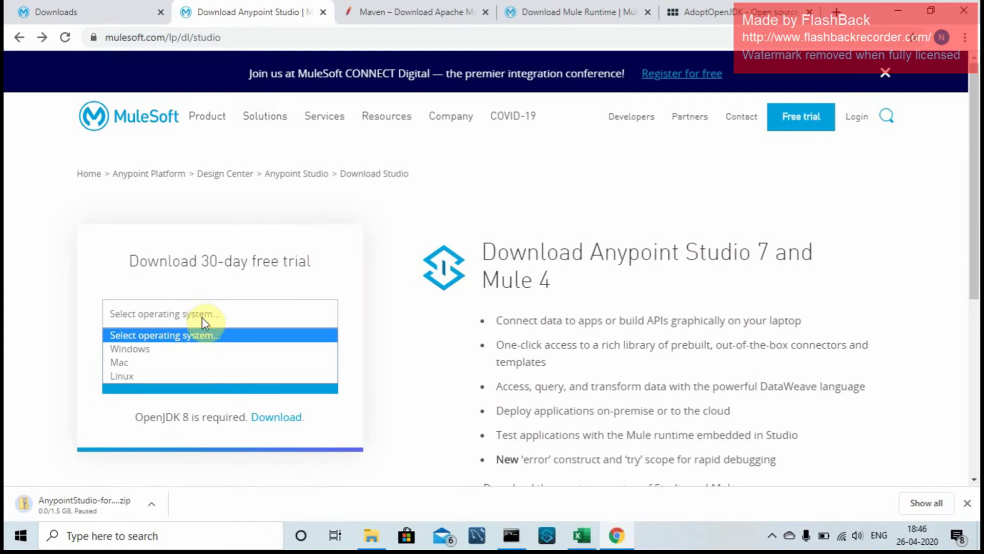
click(198, 349)
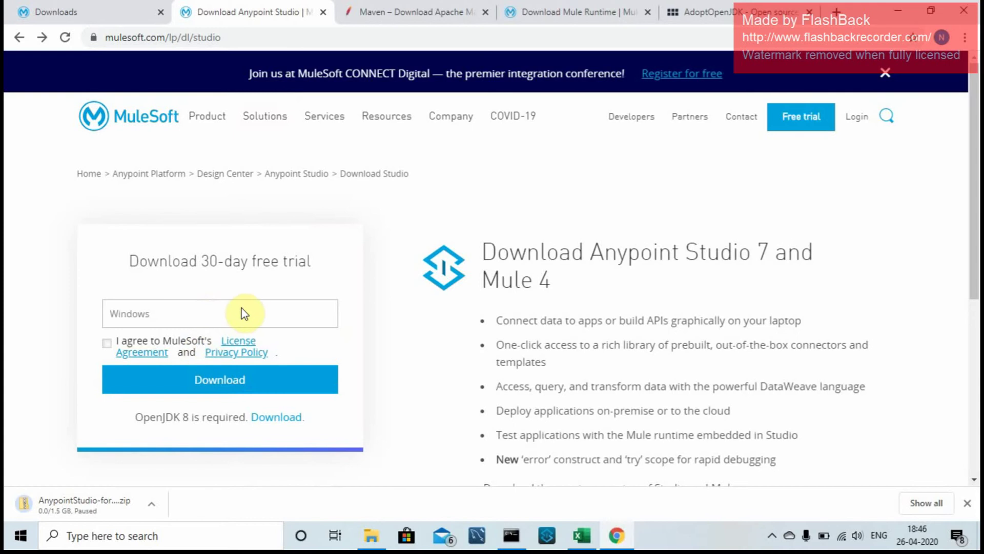
click(106, 344)
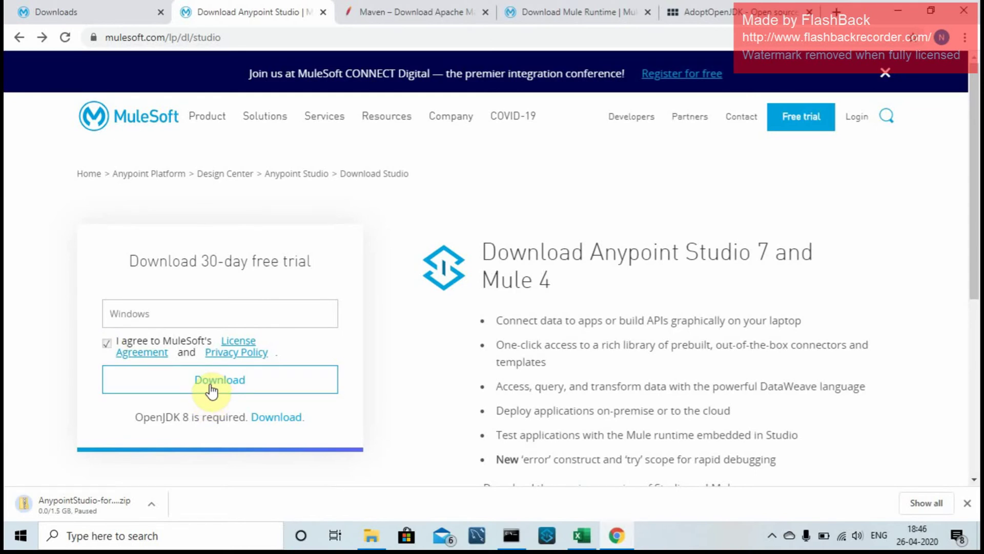
Step: Check the Studio version, the Mule version and the OpenJDK requirement stated on the Anypoint Studio download page
double_click(764, 254)
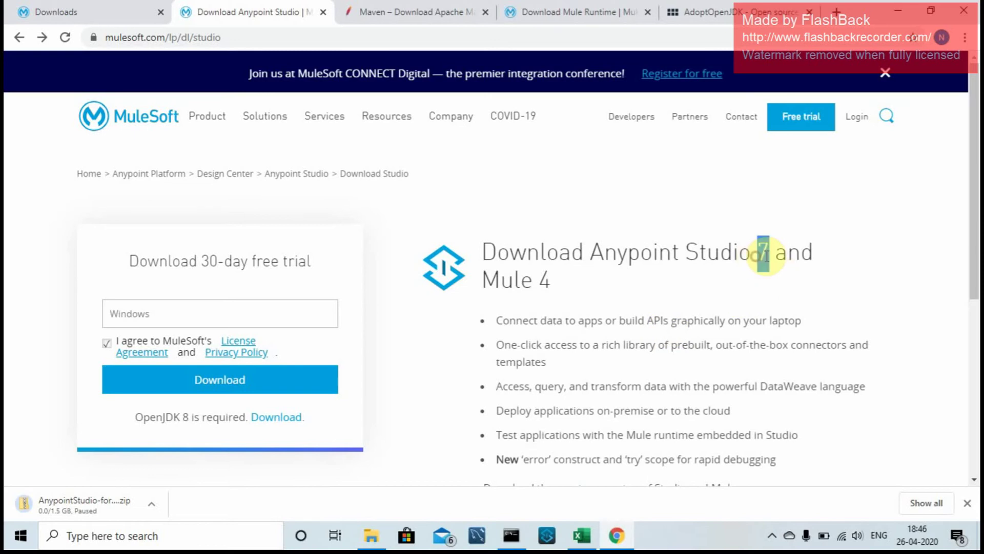
double_click(544, 280)
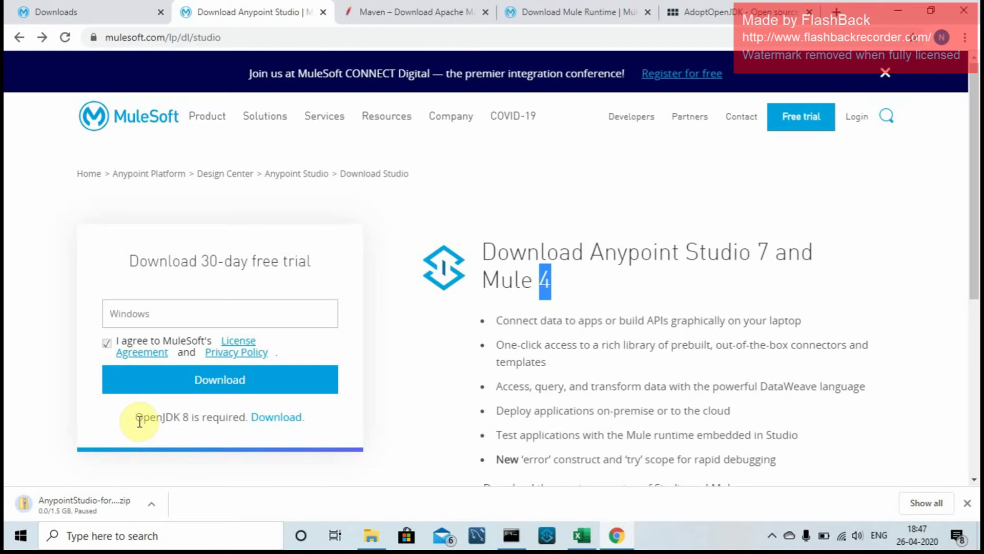
drag(136, 419, 195, 419)
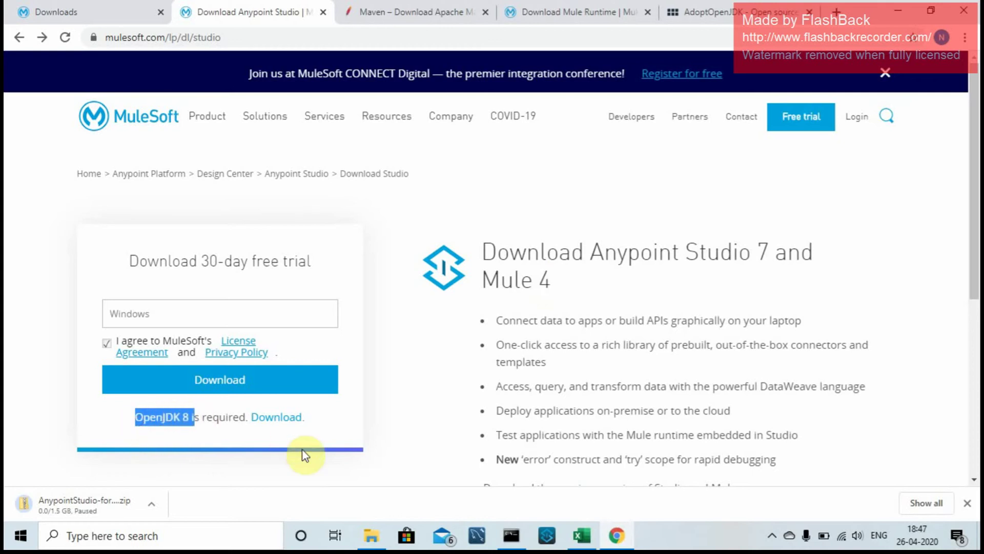
Step: Look over the OpenJDK version, JVM and release download options on the AdoptOpenJDK site
right_click(286, 417)
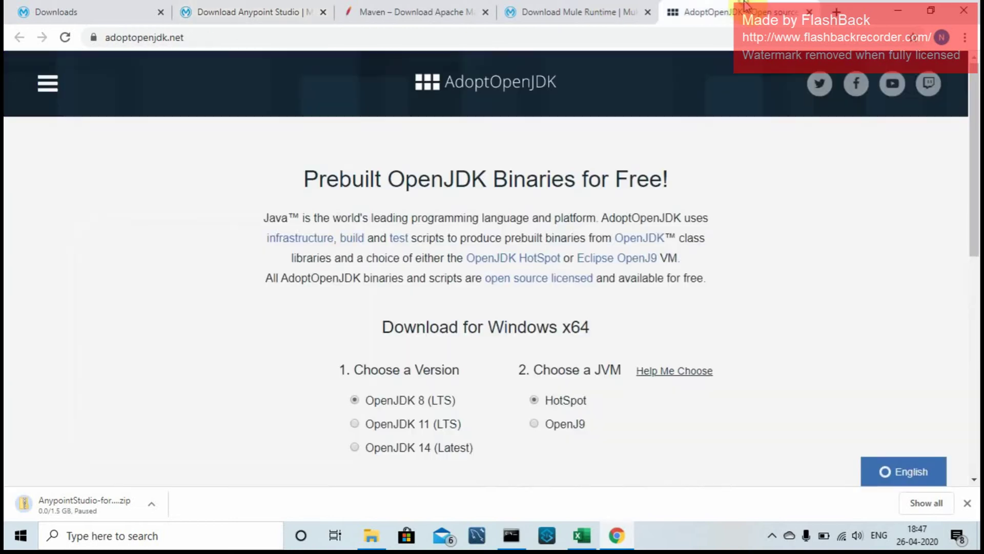
click(723, 11)
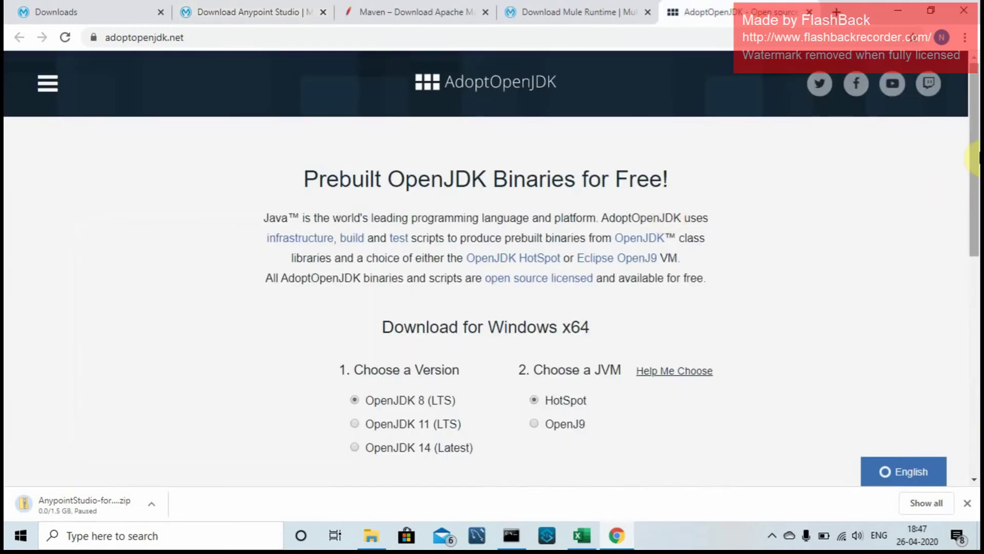
drag(976, 163, 977, 285)
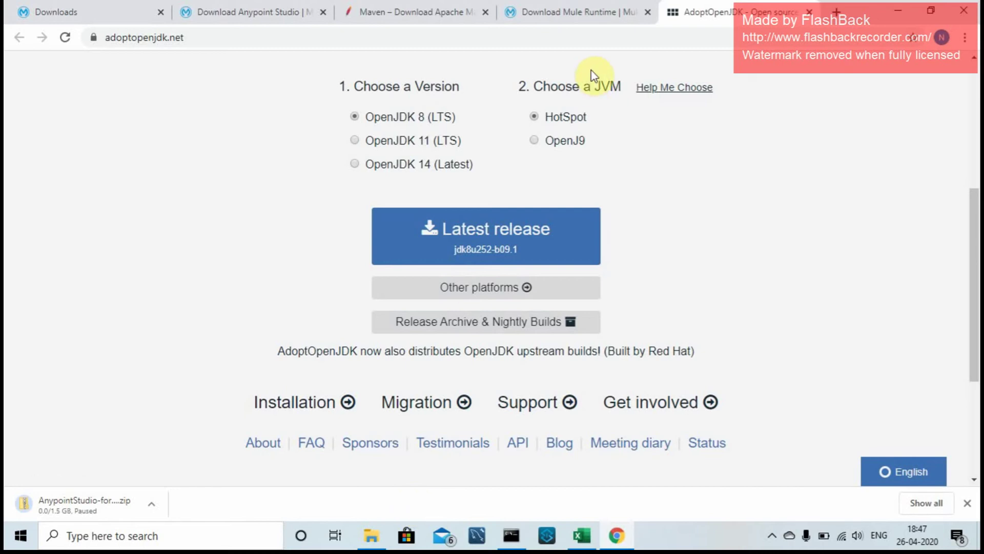
Step: Open the downloads list from the Support page of the MuleSoft help site
click(285, 11)
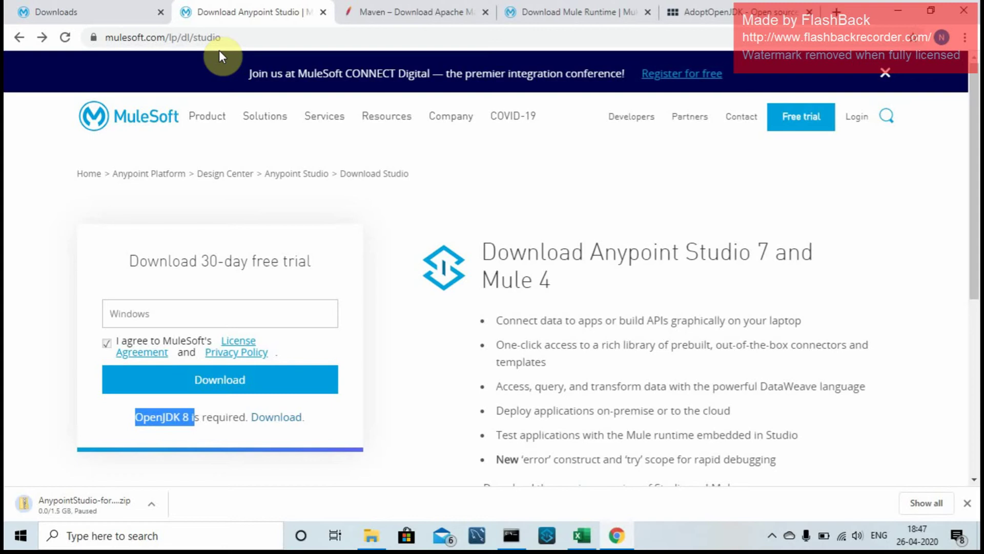
click(76, 7)
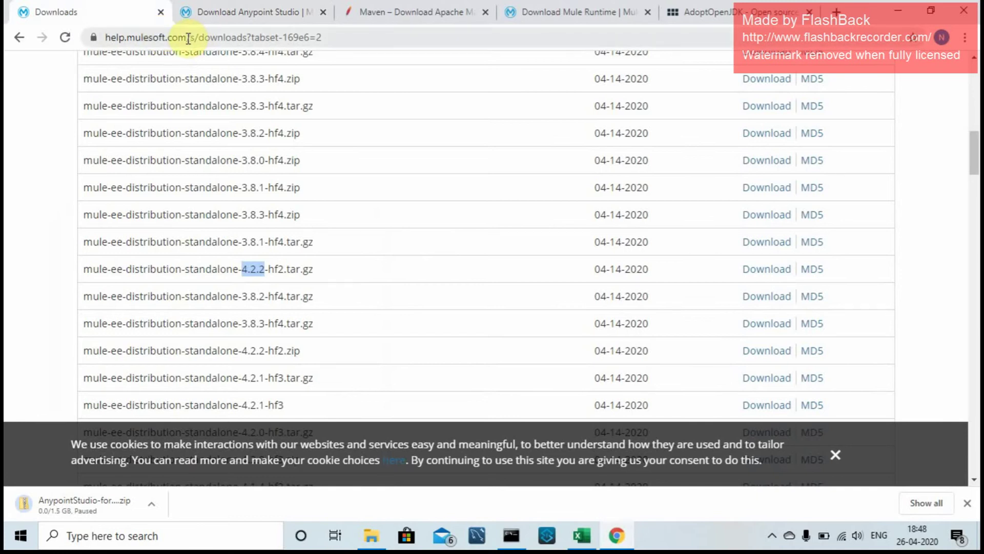
drag(975, 165, 972, 85)
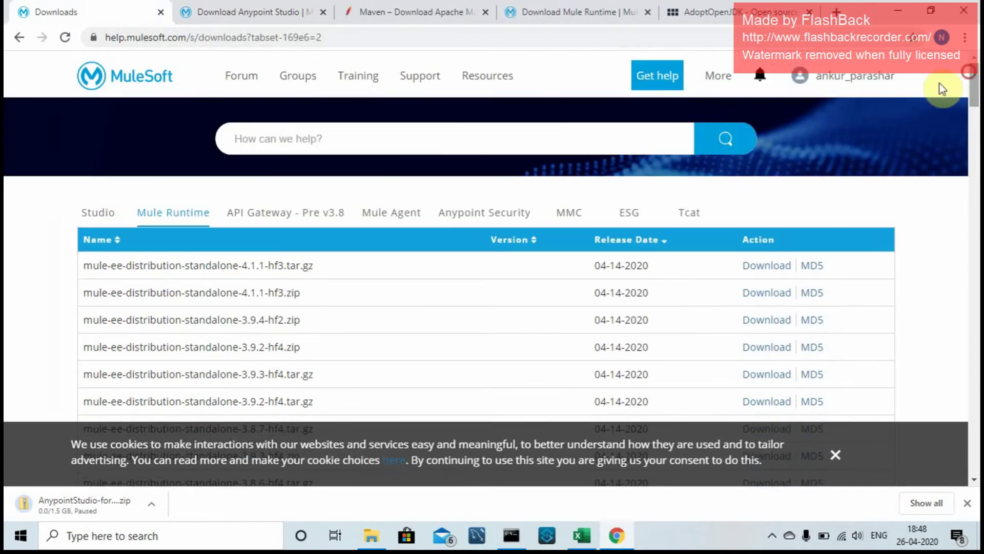
click(434, 78)
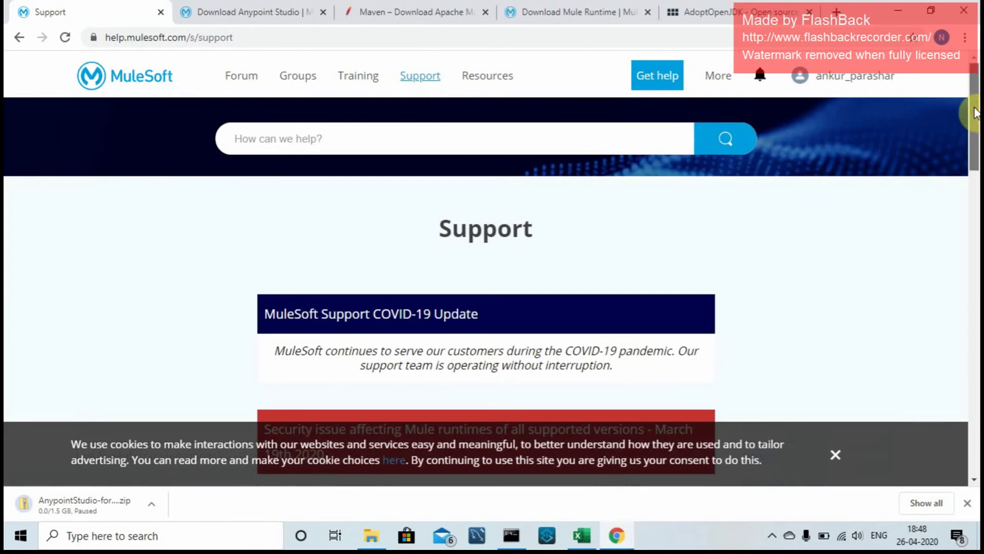
drag(974, 113, 977, 218)
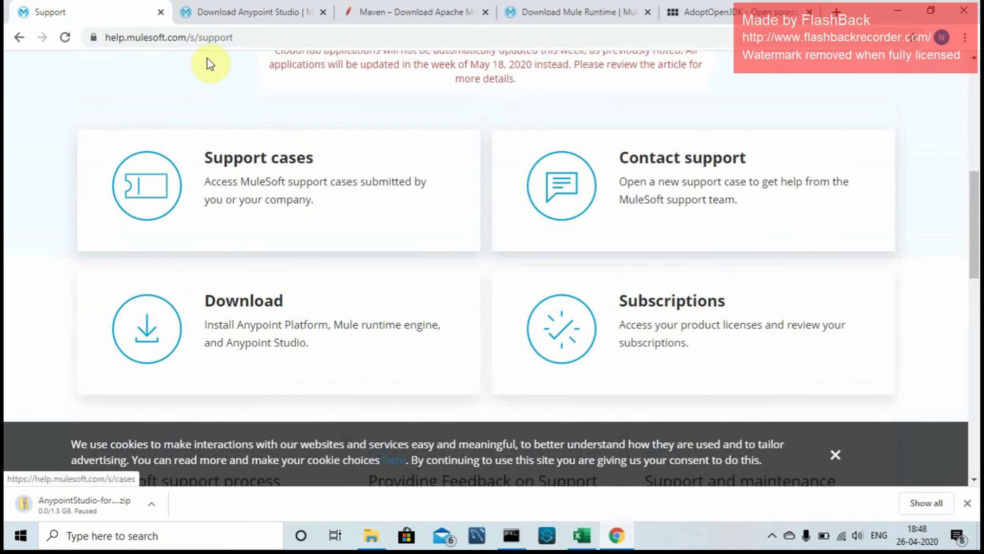
click(244, 310)
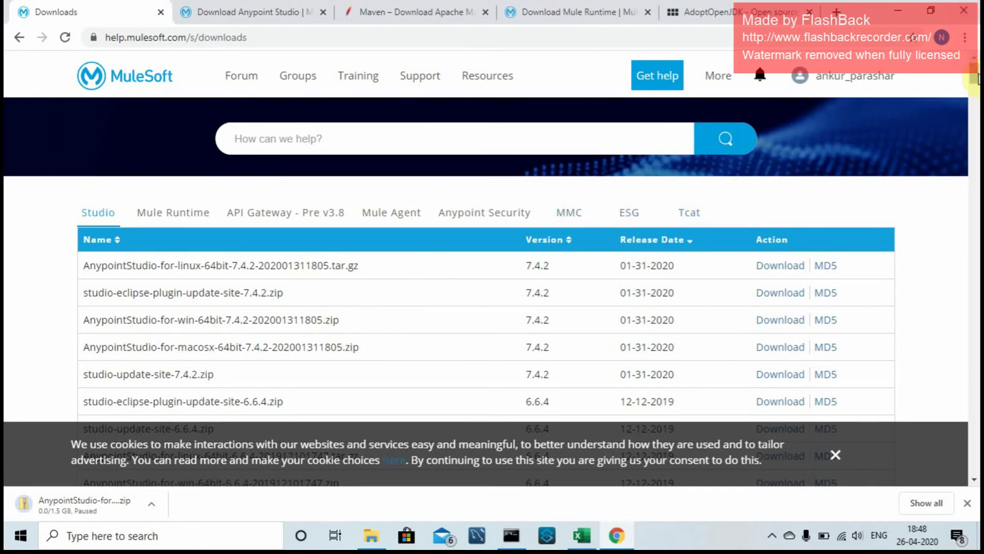
Step: Show the Mule Runtime downloads and search the page for version 4.2.2
drag(977, 79, 977, 82)
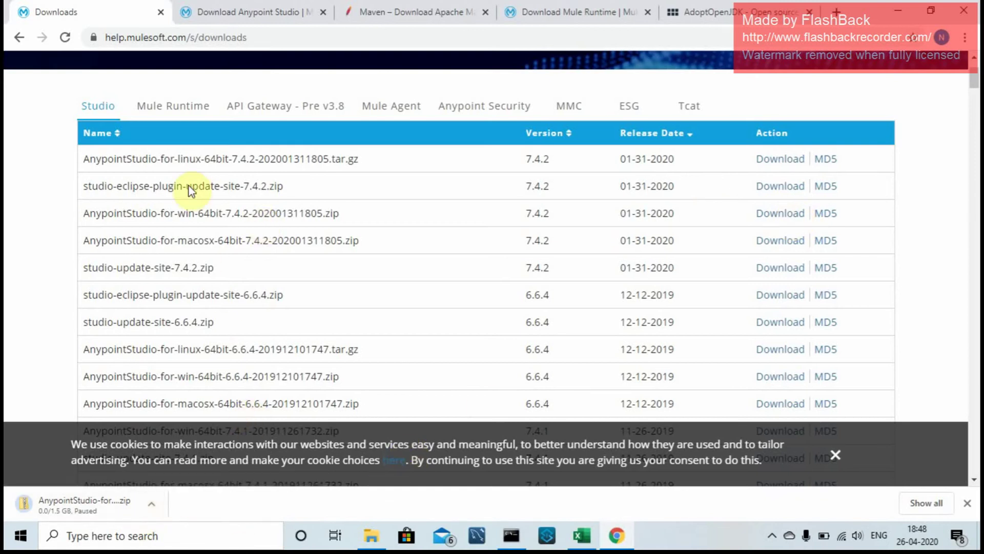
click(179, 105)
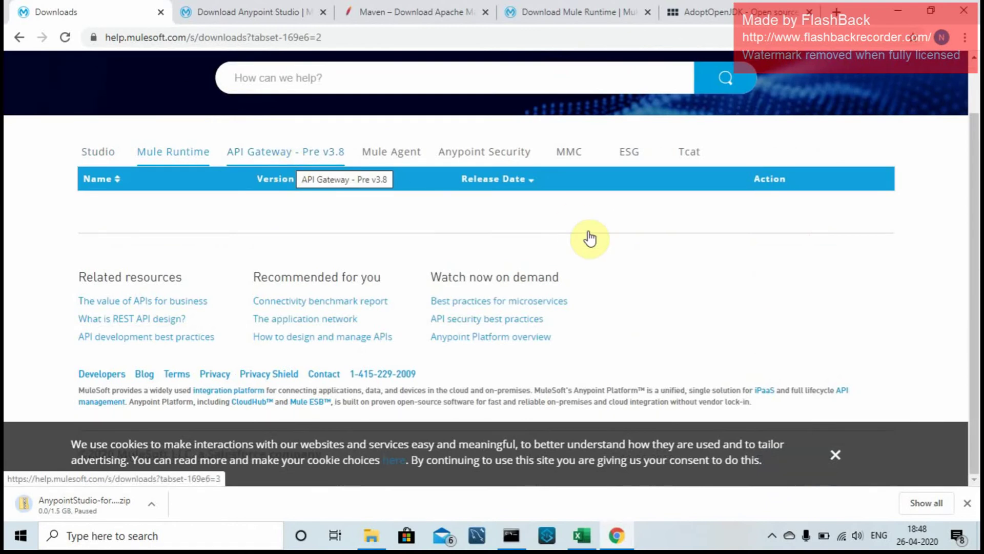
scroll(589, 238, down, 1)
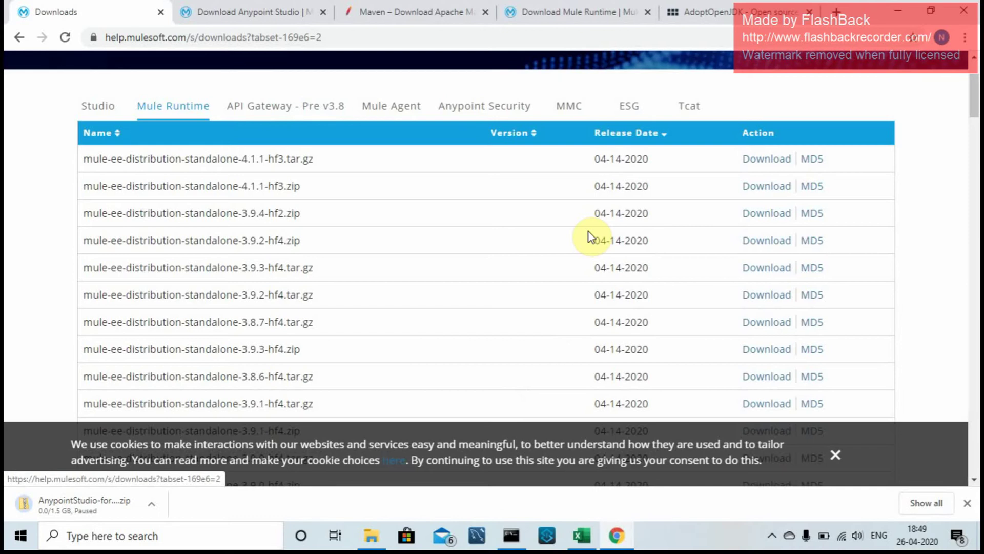
key(ctrl+f)
text(4.2)
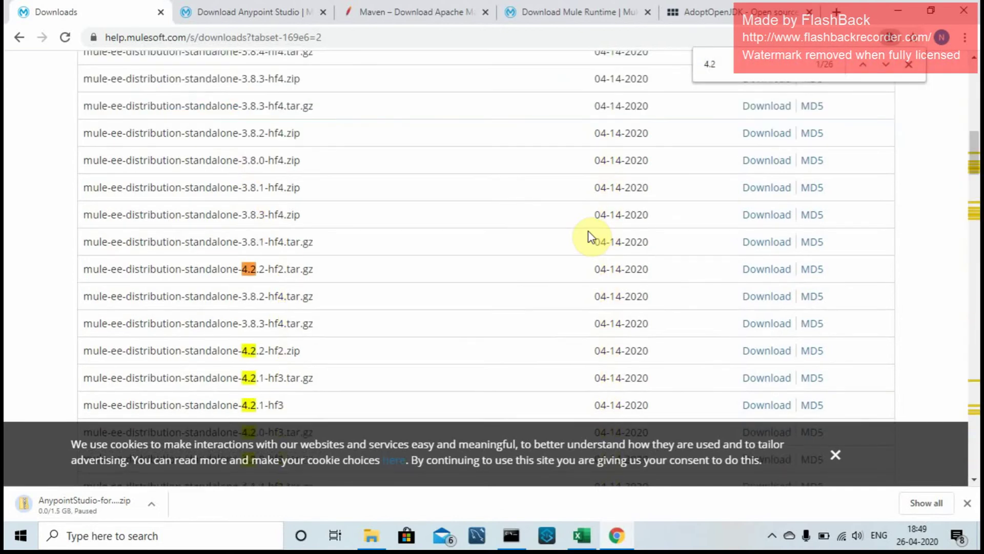
text(.2)
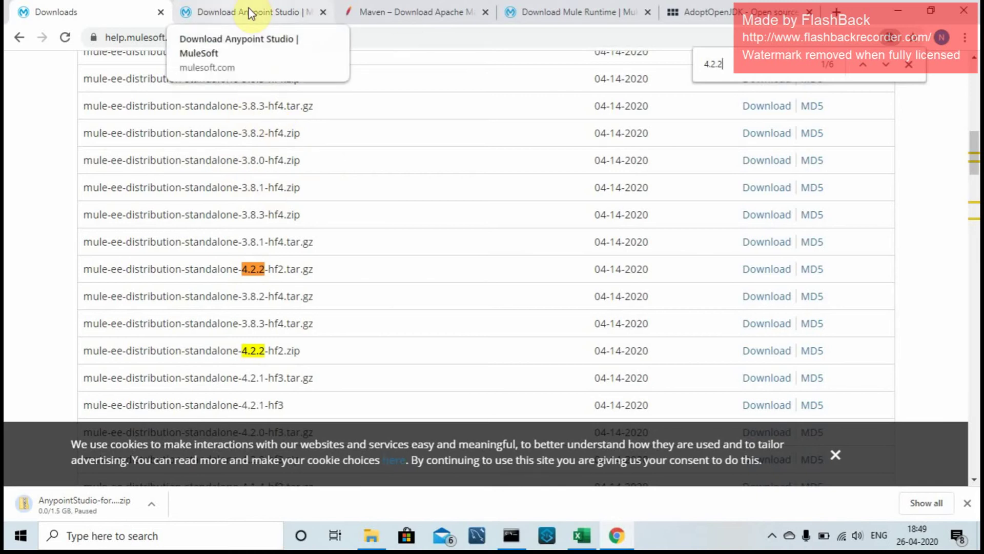
Step: Switch to the Mule 4 standalone trial download page and accept the license agreement and privacy policy
click(561, 8)
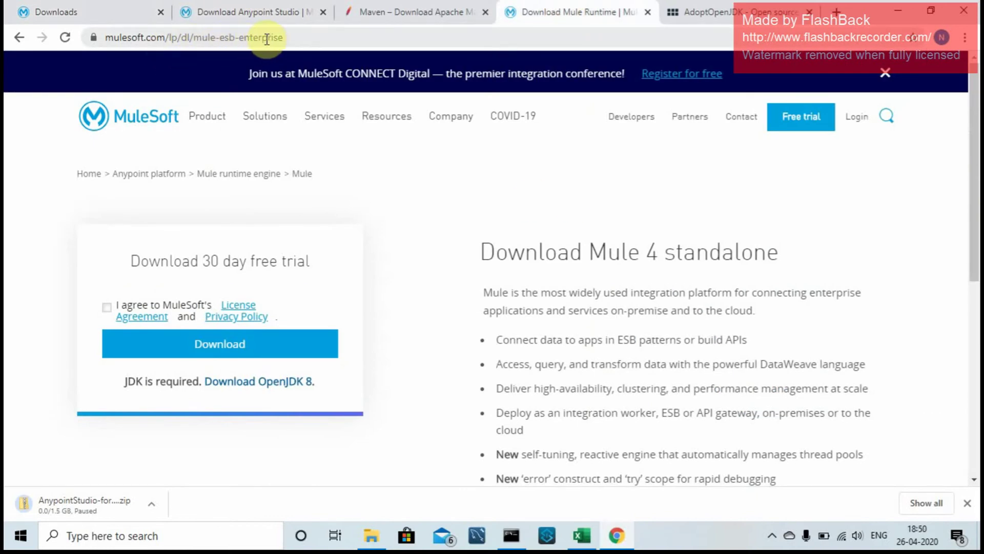
click(300, 37)
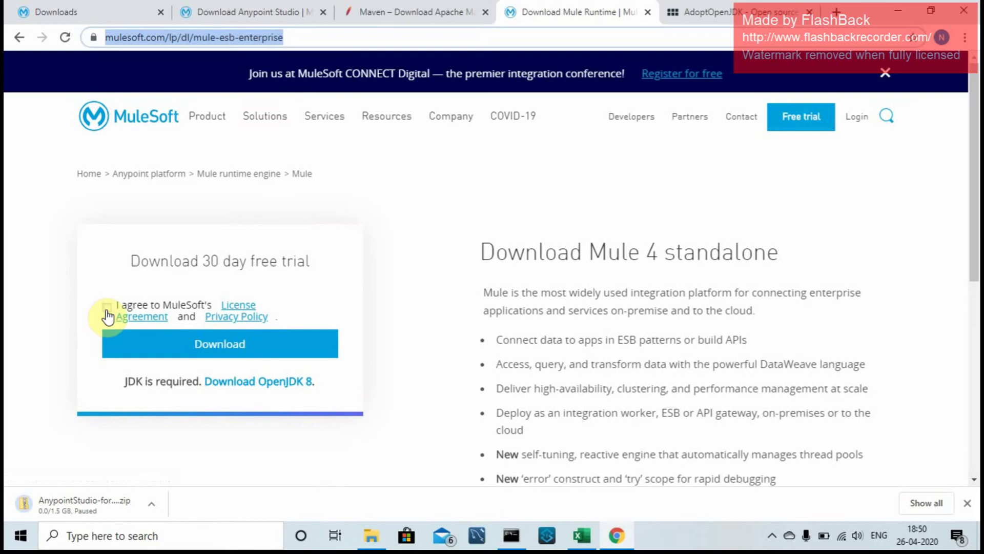
click(106, 310)
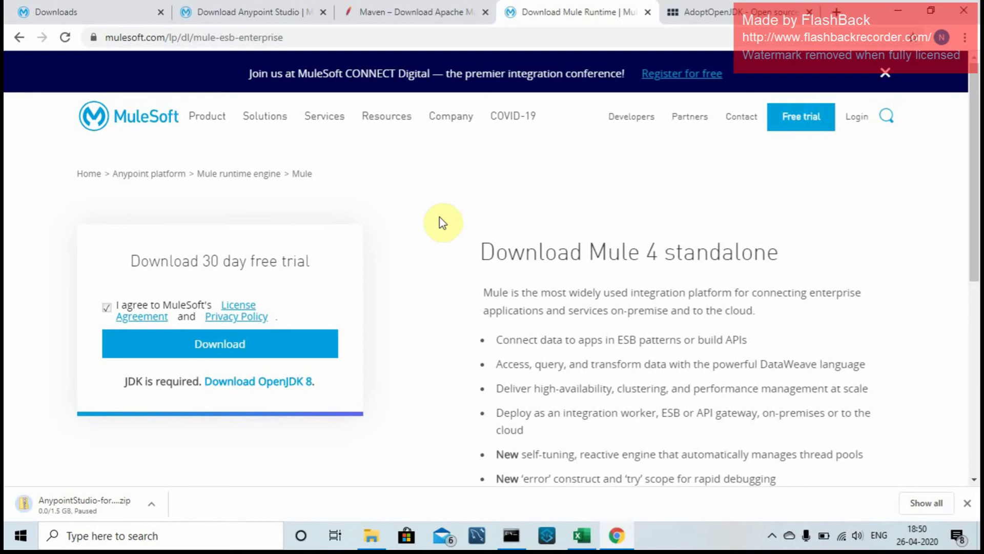
Step: Review the Apache Maven download page and, in File Explorer, the AnypointStudio7.4.2 and mule-4.2.2-hf1 archives in the MuleSoft Installables folder
click(423, 9)
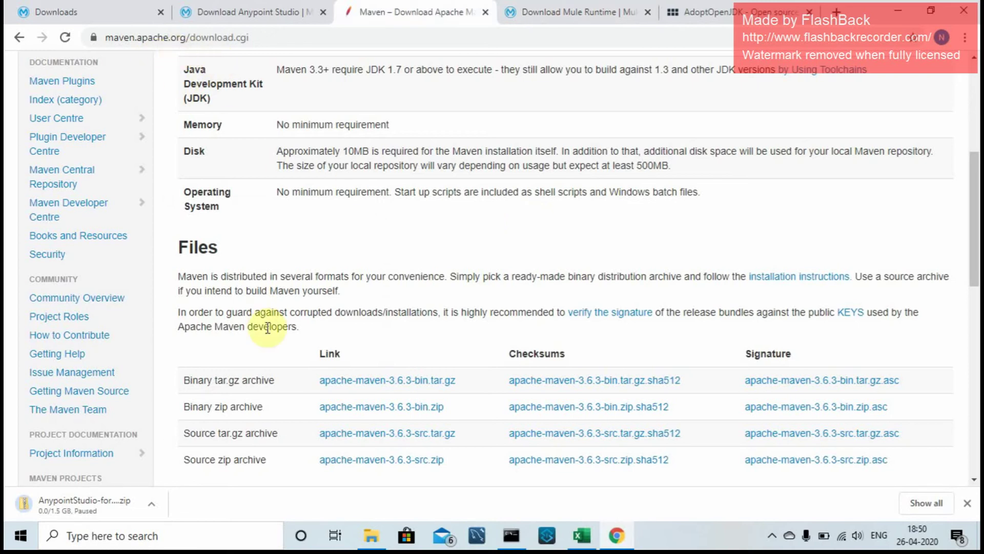
click(260, 39)
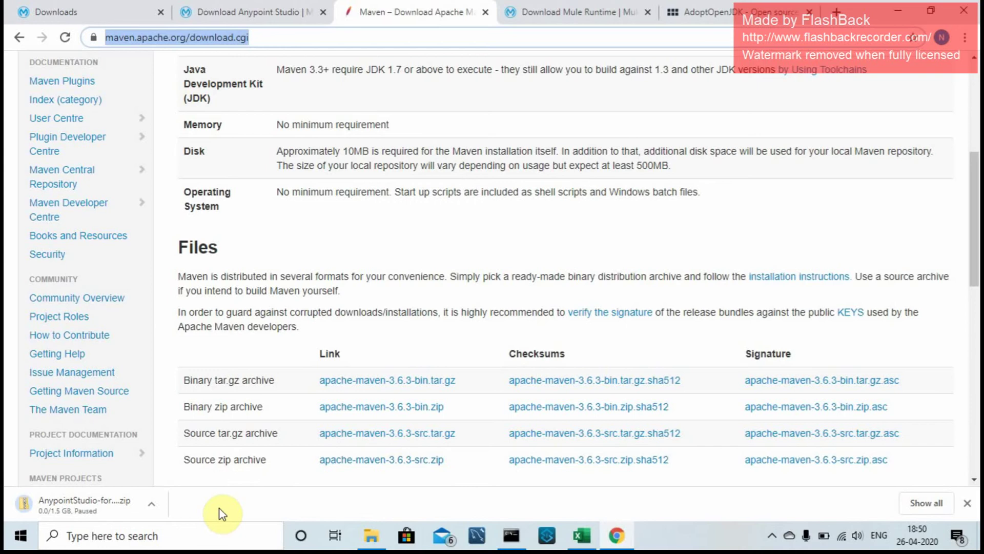
click(370, 538)
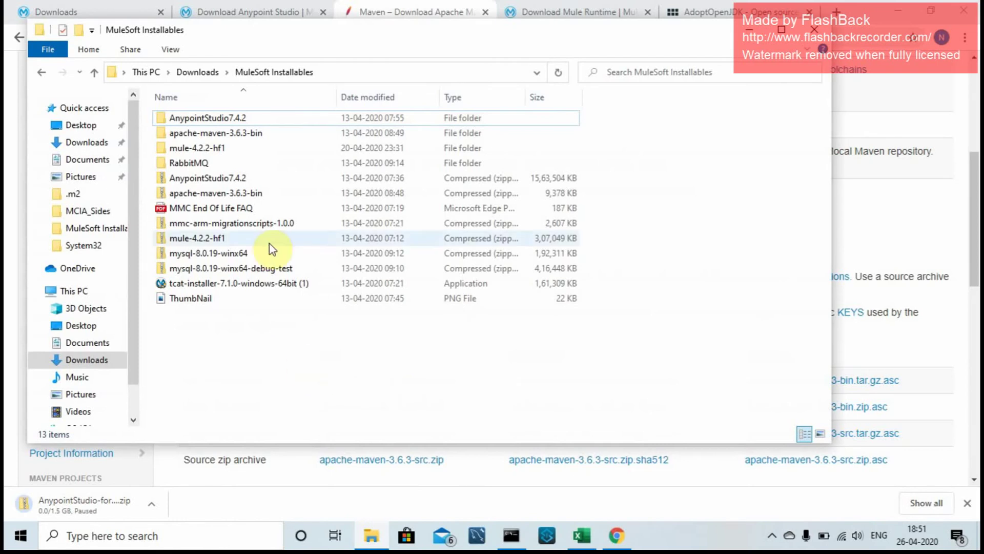
click(246, 178)
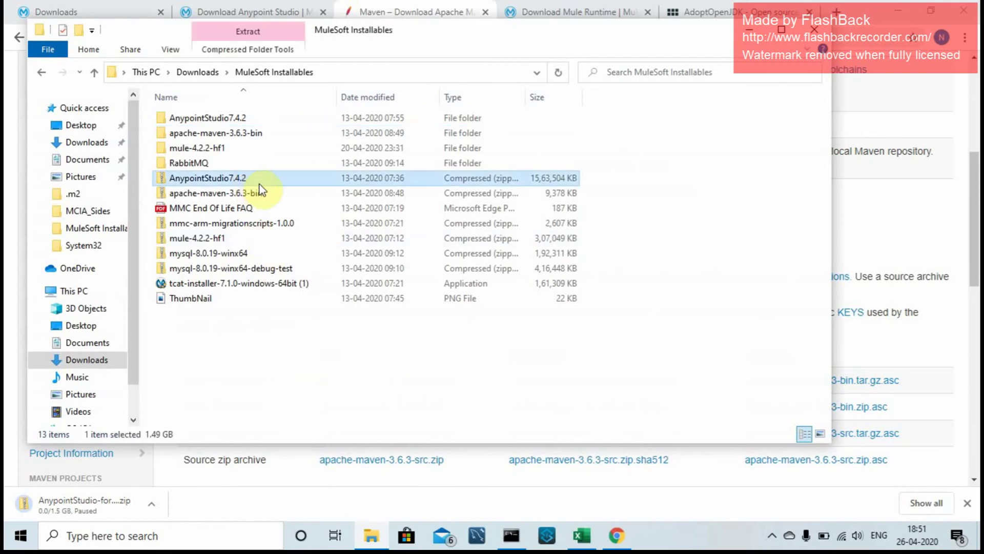
click(242, 240)
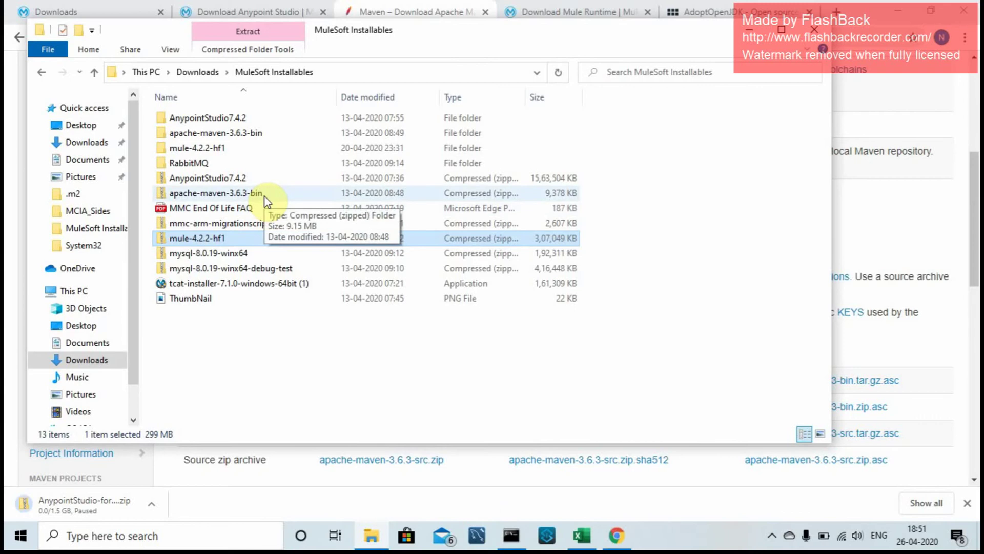
click(355, 400)
Step: Switch to the AdoptOpenJDK site, open its installation instructions and select the Windows x64 jdk platform for OpenJDK 8 with HotSpot
click(701, 8)
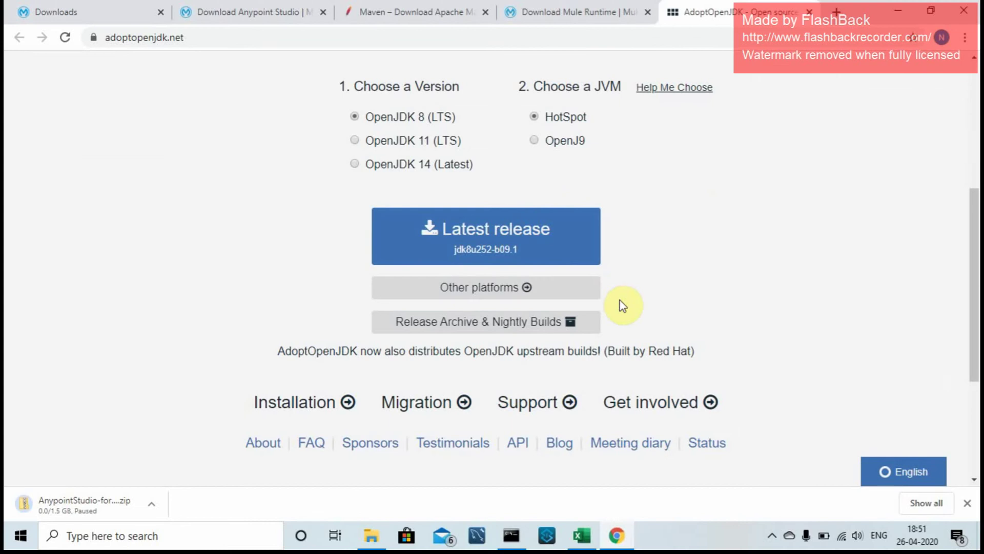
click(324, 407)
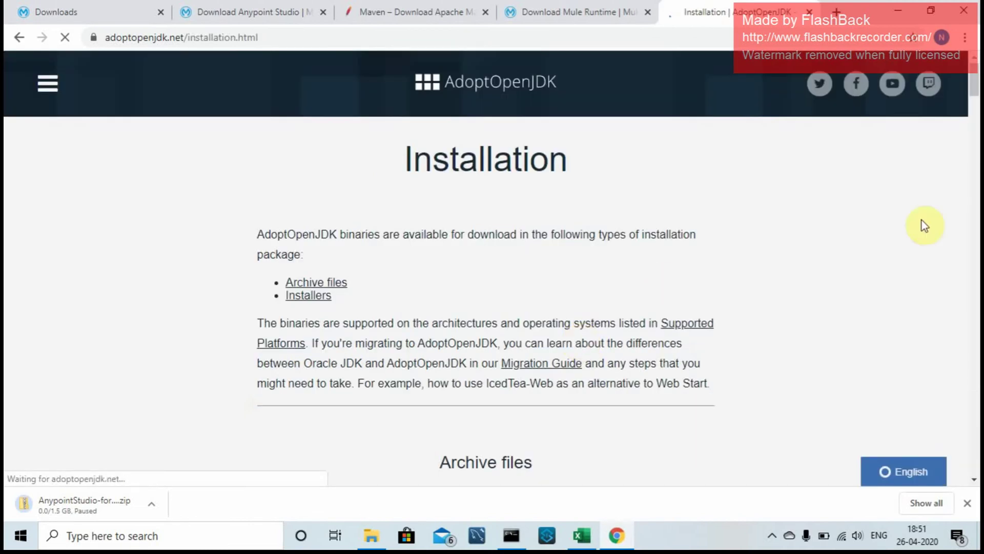
drag(976, 85, 977, 122)
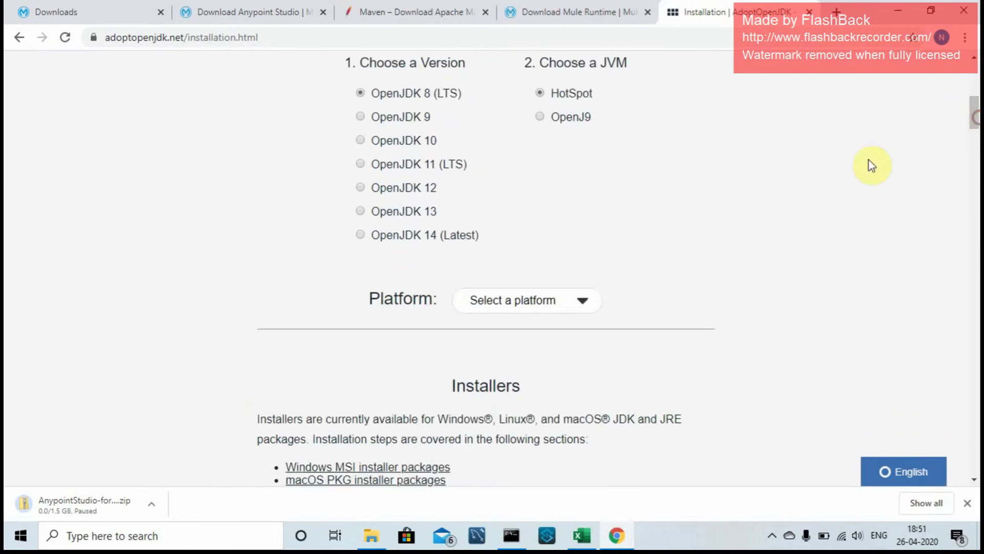
click(557, 306)
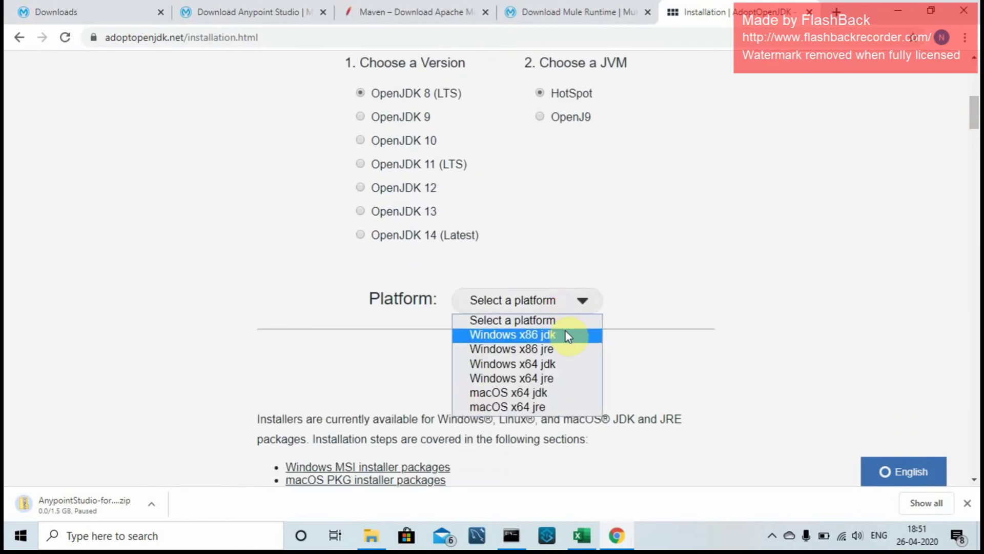
click(564, 363)
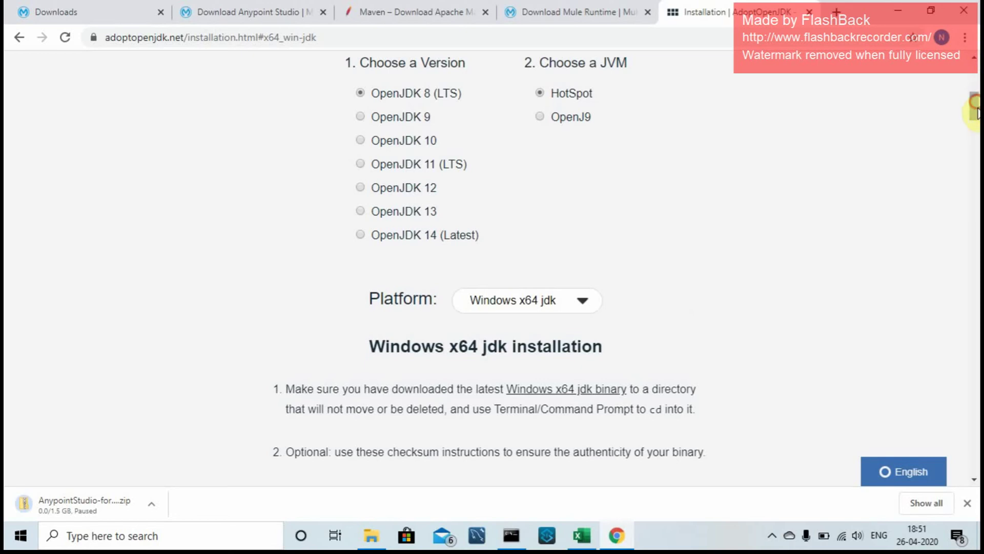
Step: Review the Windows x64 jdk installation steps, highlighting the PATH setting and the java -version check
drag(975, 106, 976, 127)
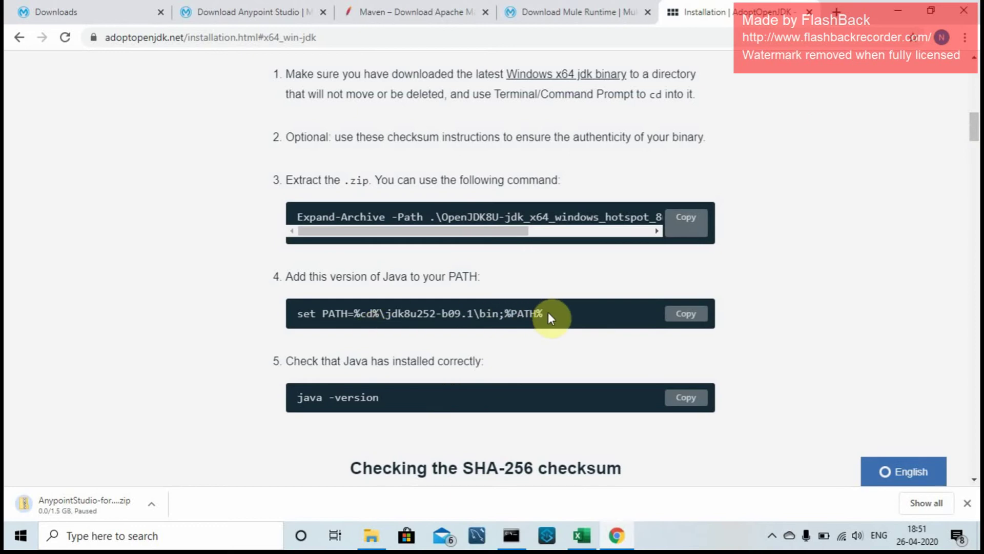
drag(545, 313, 323, 313)
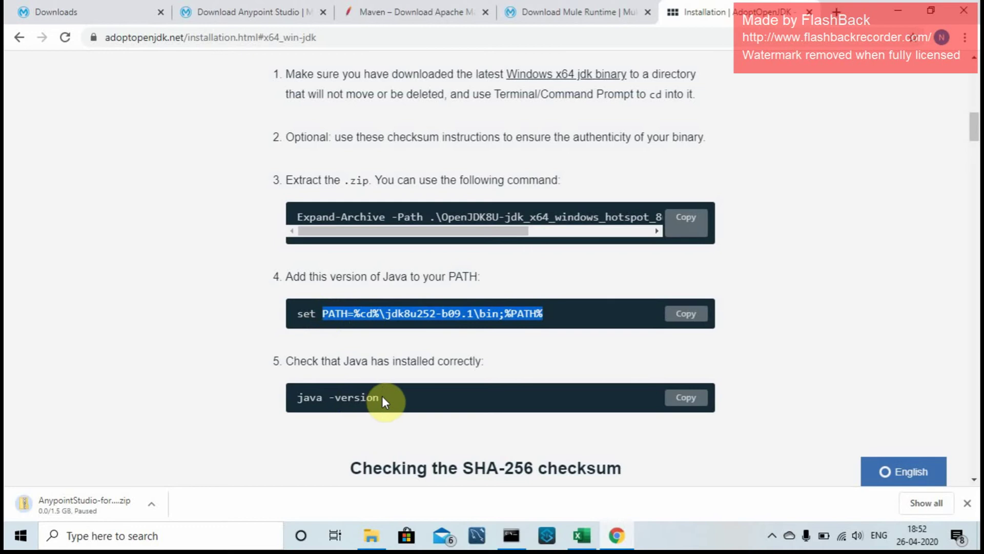
drag(383, 398, 269, 408)
click(265, 405)
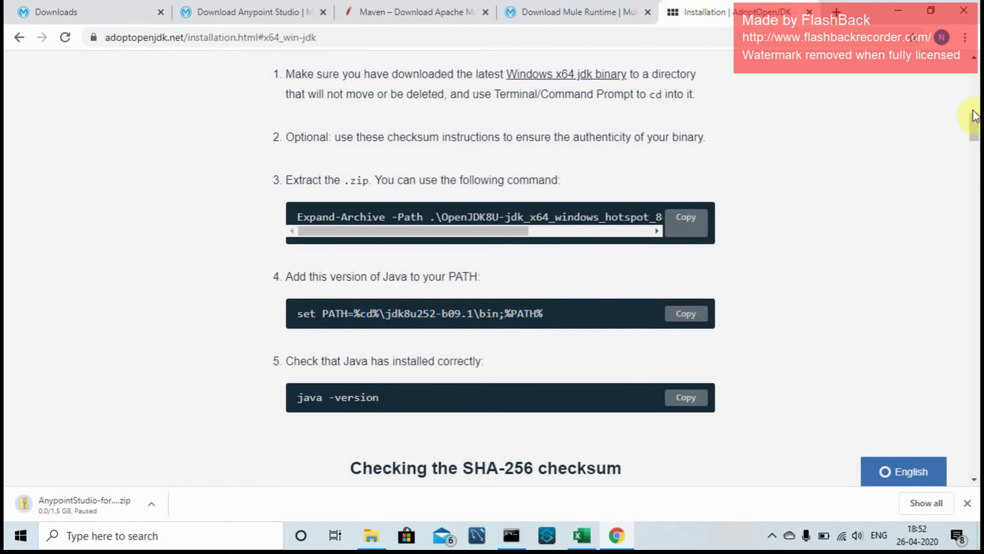
drag(974, 116, 977, 136)
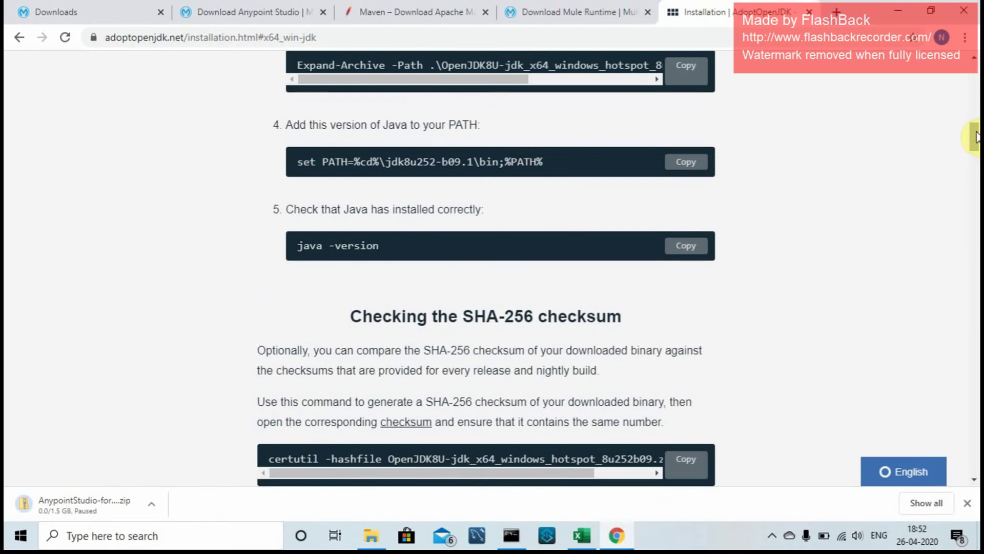
Step: Switch to Command Prompt, clear the screen and run java -version to check the Java installation
click(519, 541)
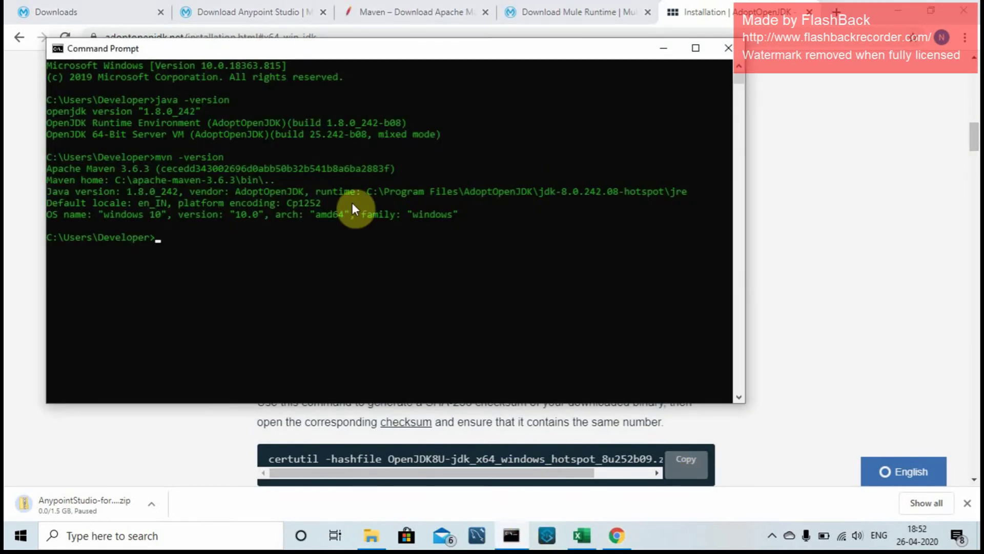
text(cls)
key(Return)
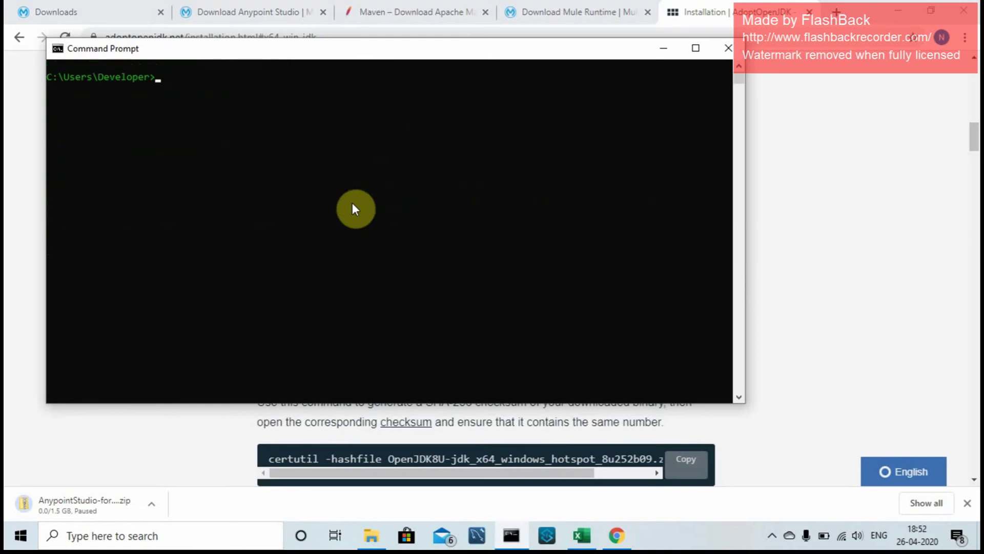
text(va -version)
key(Return)
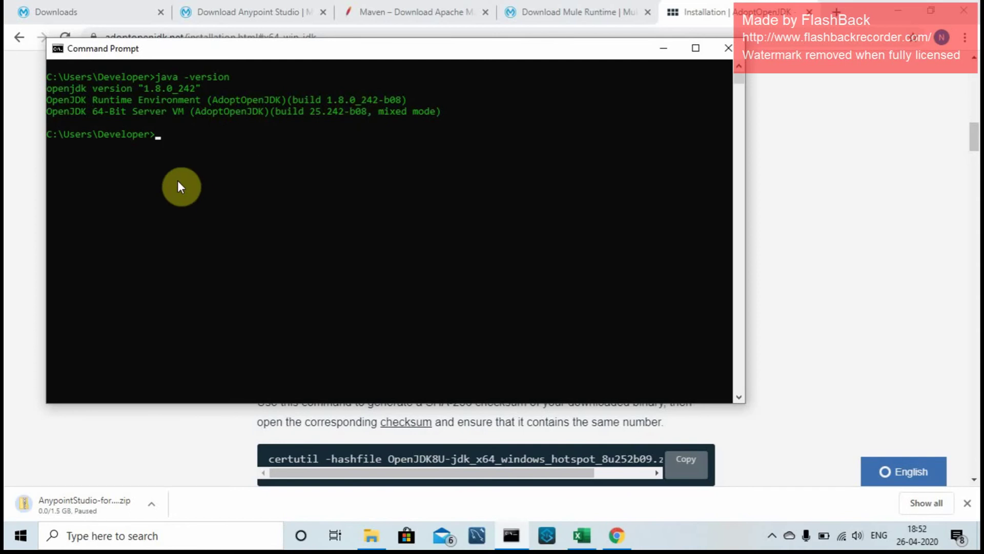
Step: In File Explorer, examine the contents of the apache-maven-3.6.3 folder on the C: drive and return to the drive's root
click(373, 535)
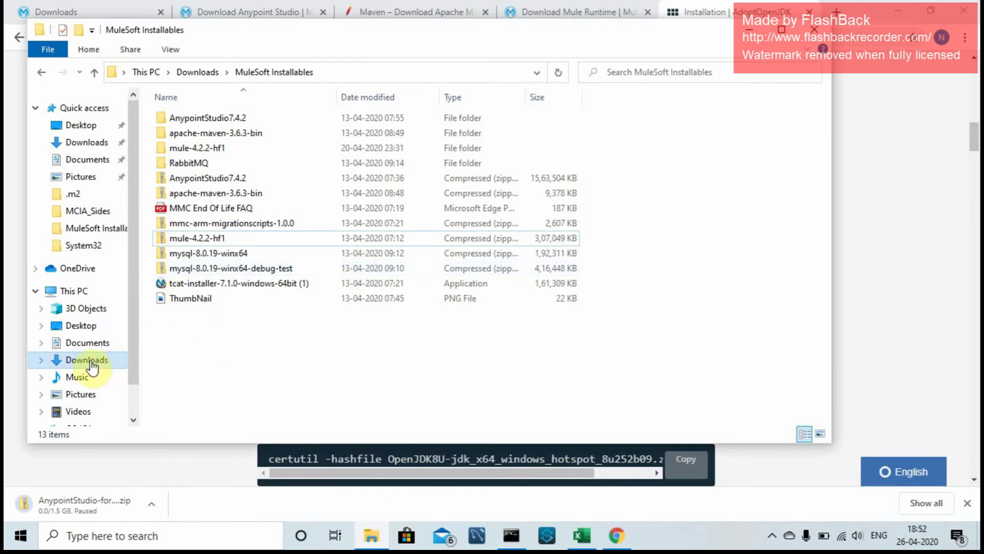
drag(131, 363, 137, 400)
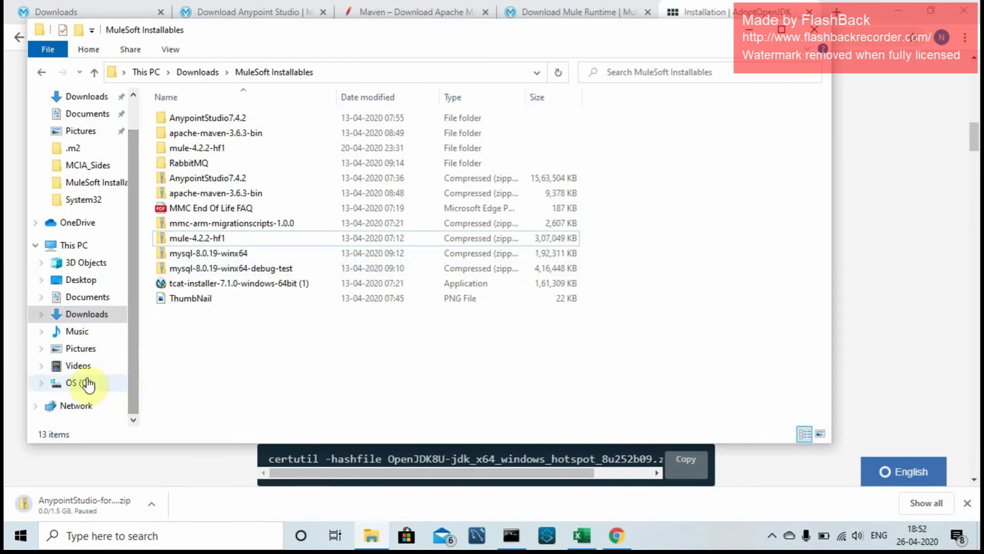
click(68, 386)
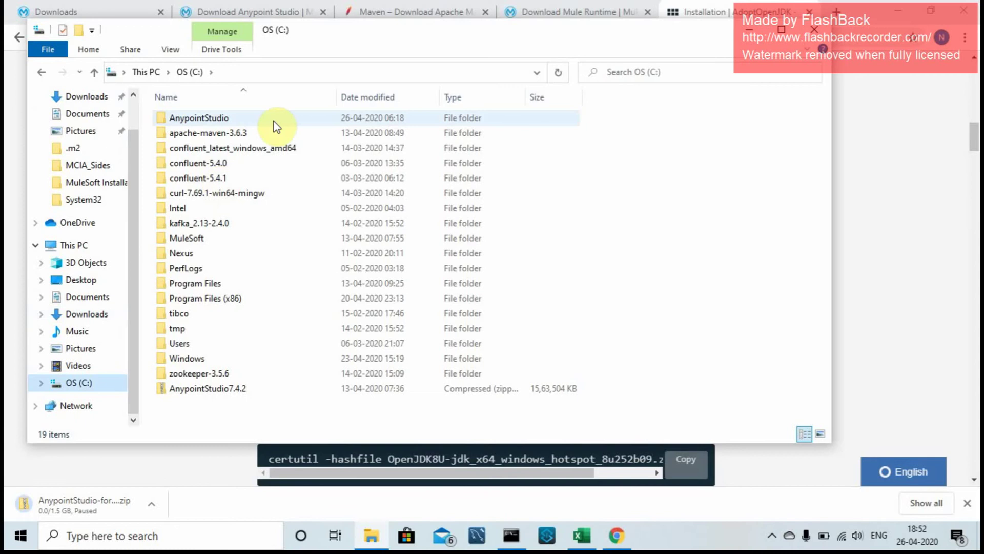
click(250, 137)
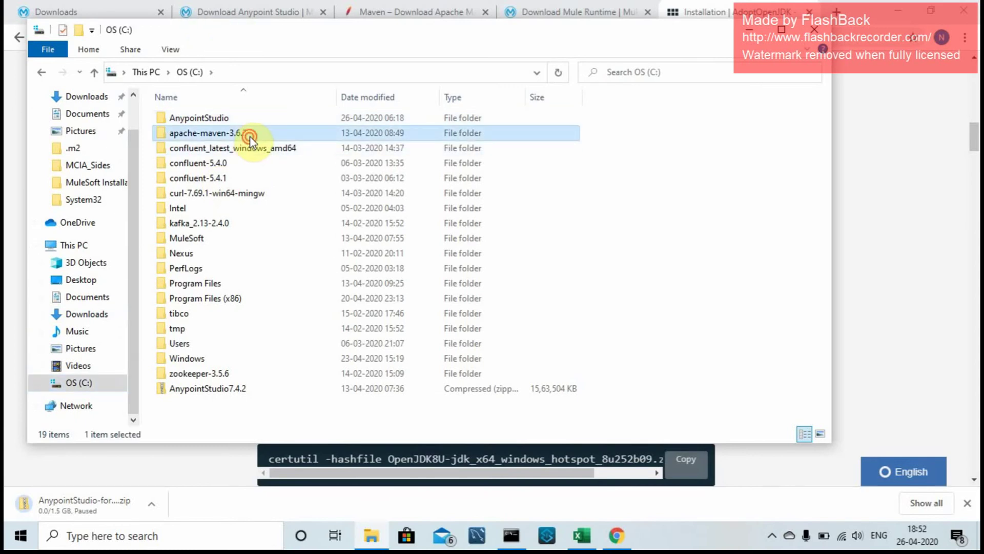
double_click(250, 136)
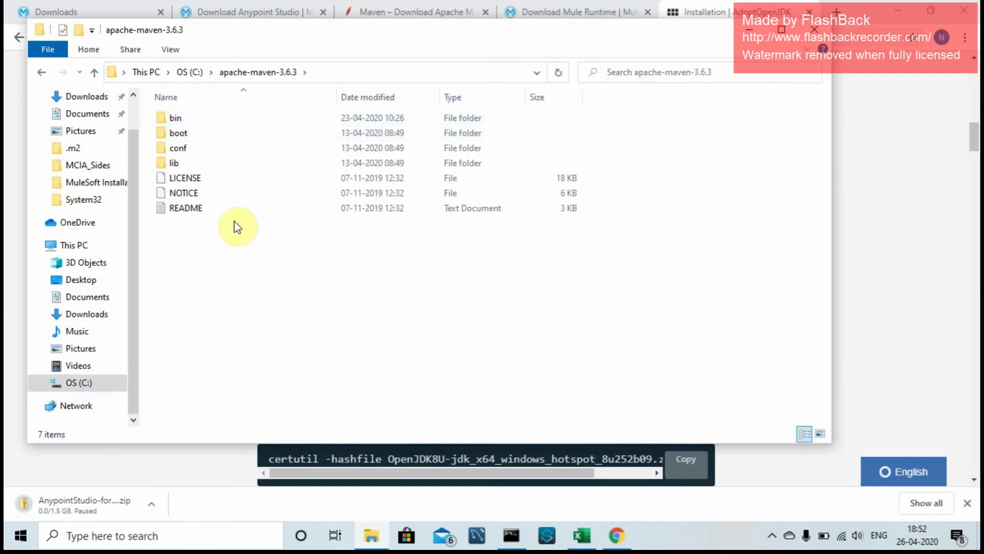
click(196, 74)
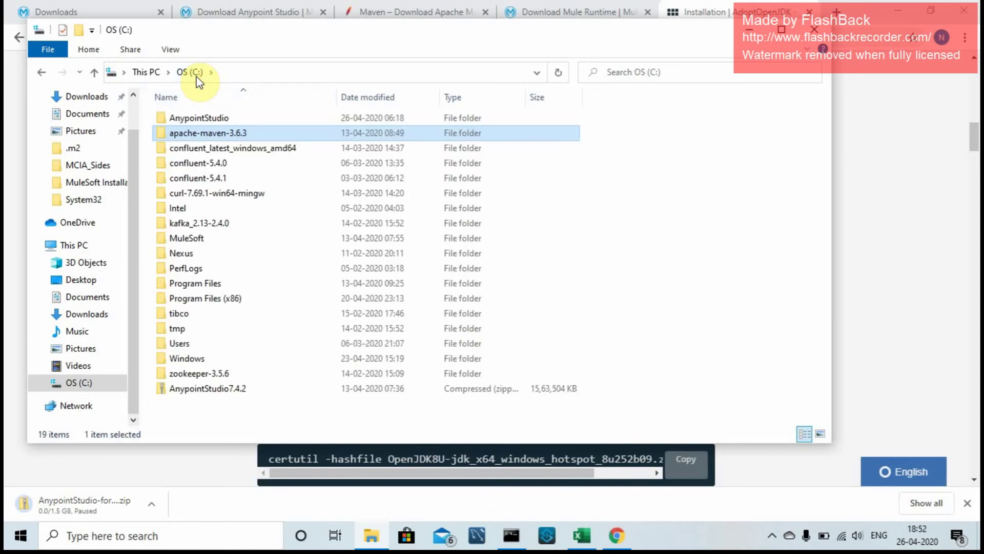
Step: Search Windows for "environment", open the Environment Variables dialog and select the M2_HOME system variable
key(super)
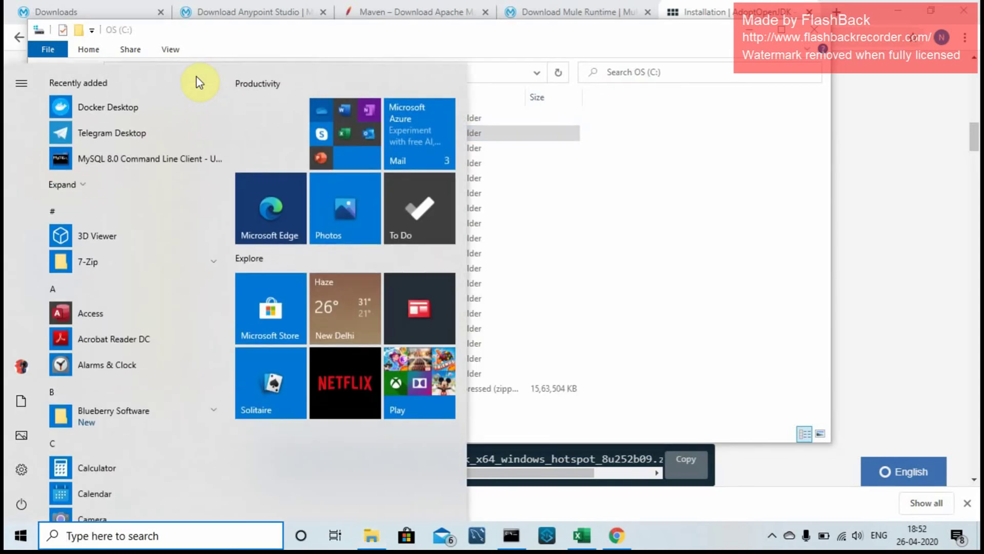
text(envir)
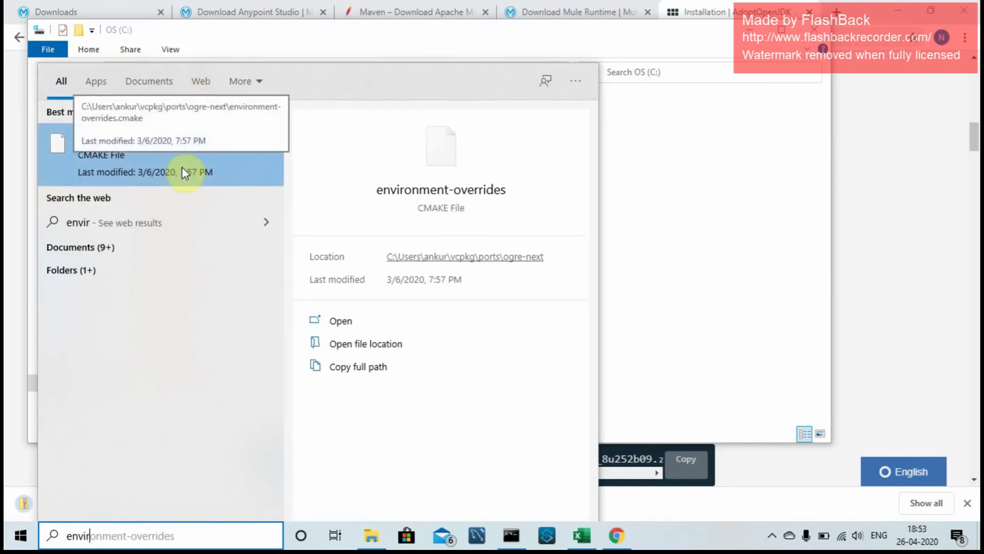
text(onment)
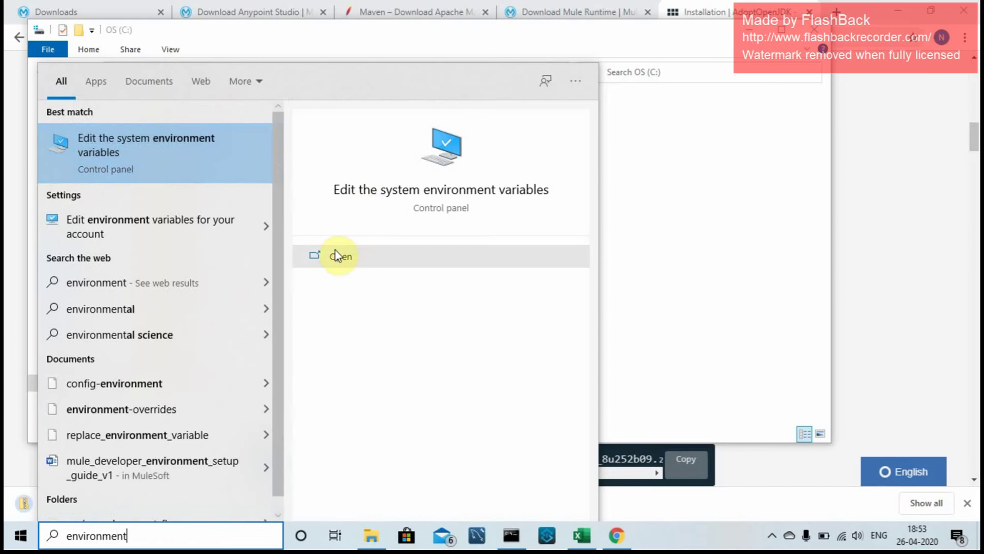
click(336, 256)
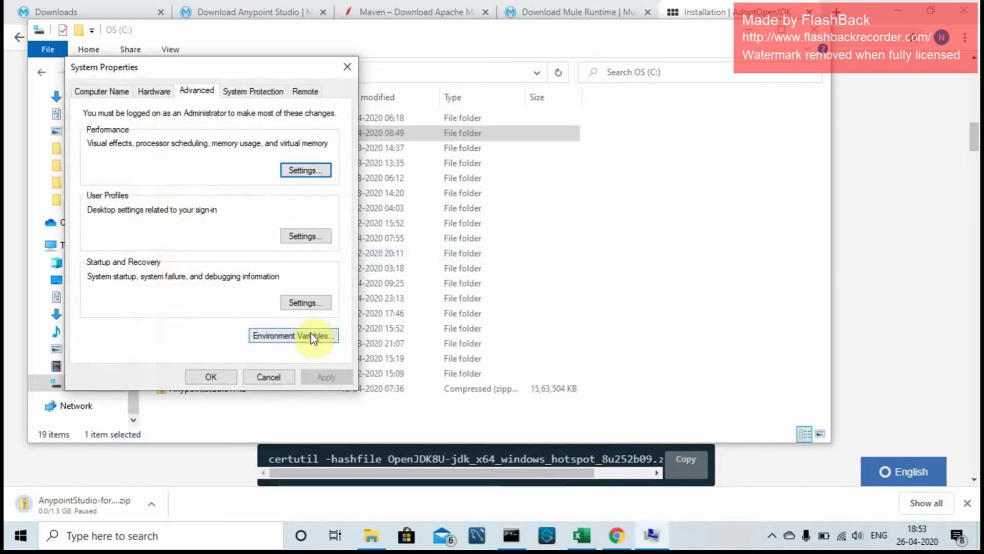
click(310, 334)
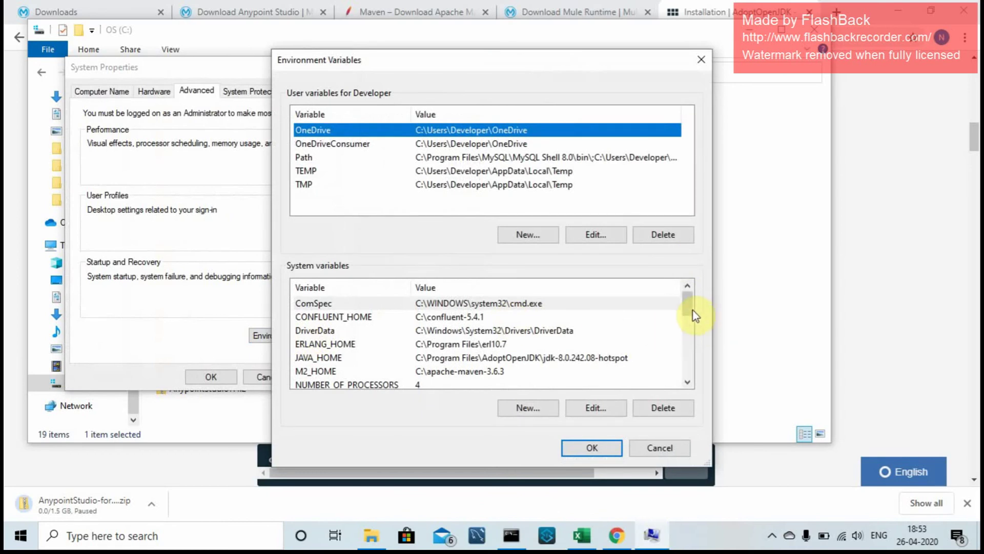
click(480, 375)
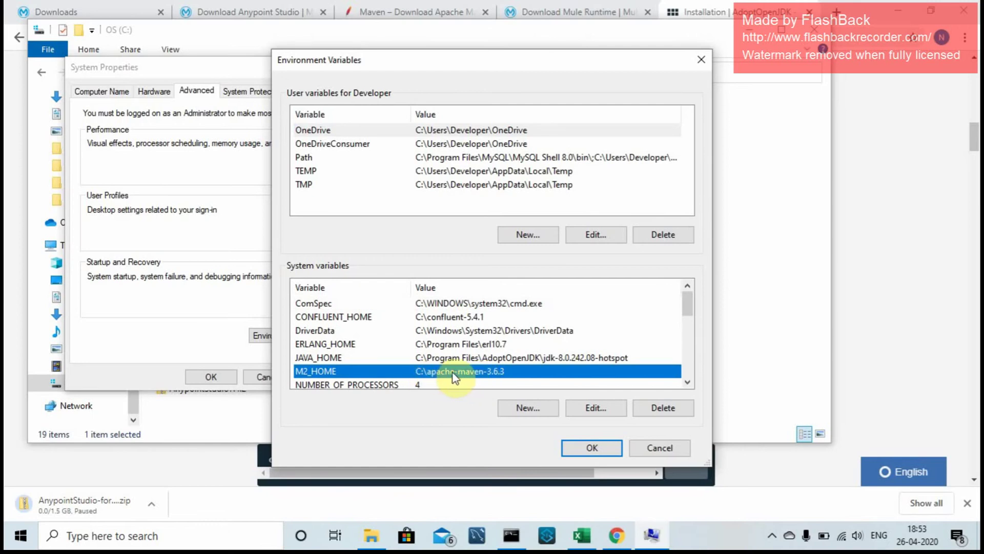
click(537, 410)
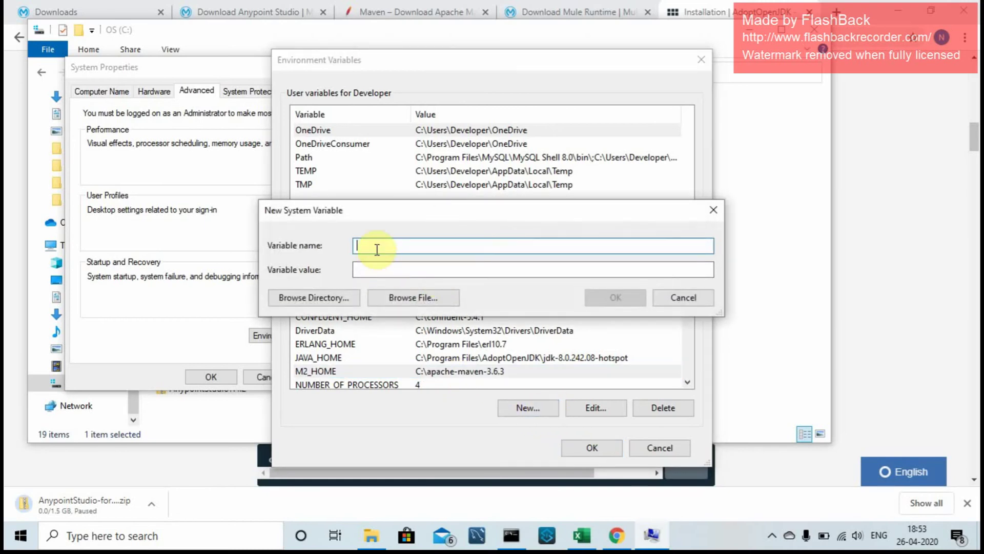
click(370, 267)
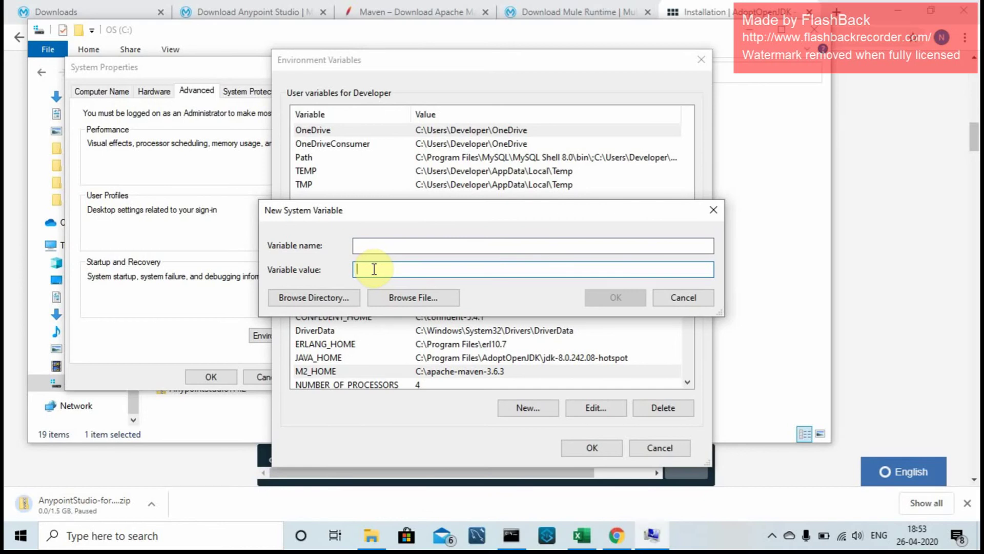
click(679, 302)
Step: Open the JAVA_HOME system variable for editing and browse the directory picker to Program Files on the C: drive
click(566, 361)
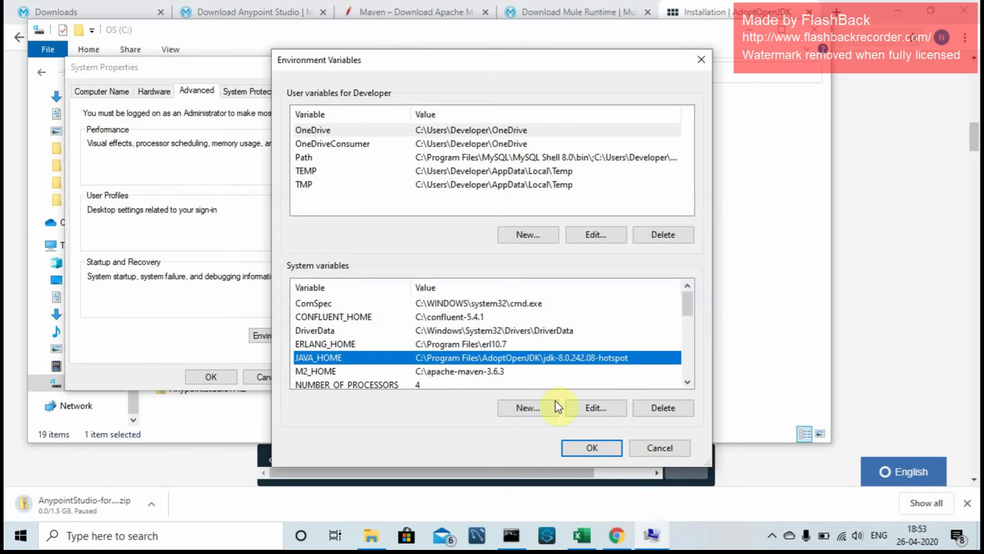
click(598, 406)
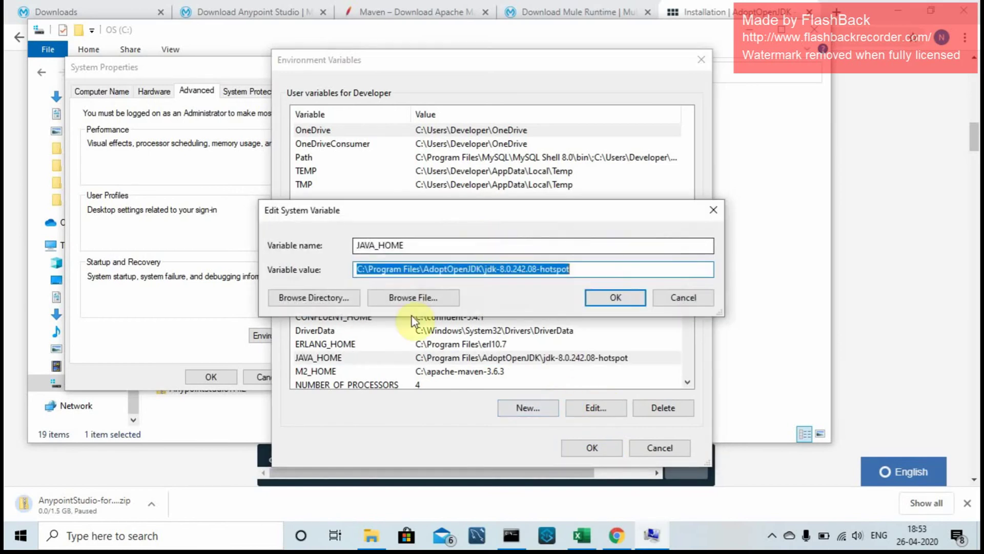
click(323, 298)
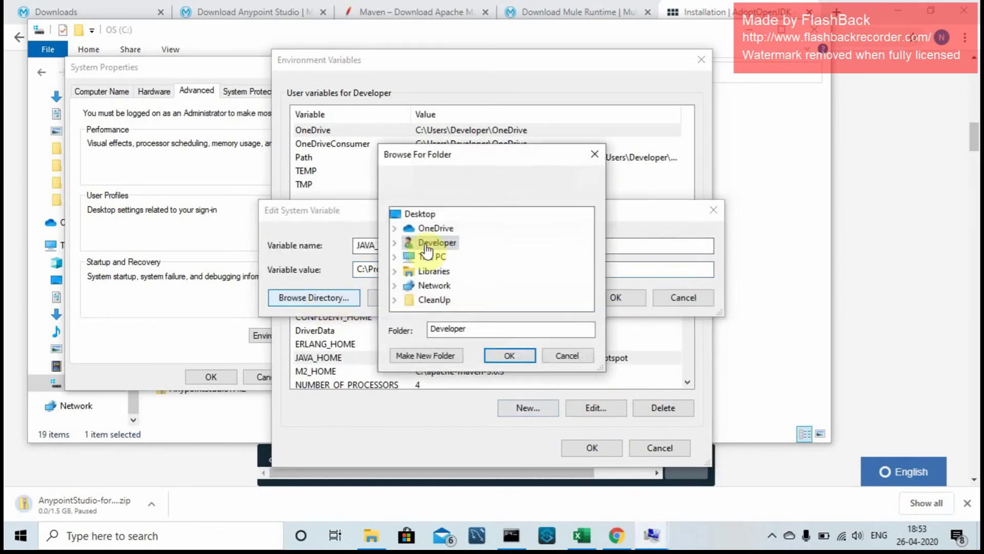
click(393, 258)
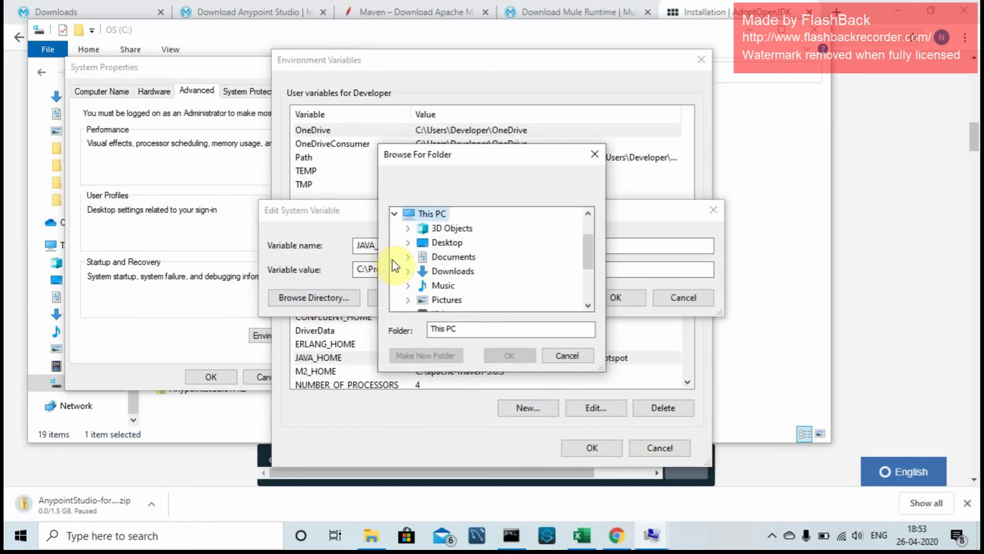
drag(593, 257, 590, 273)
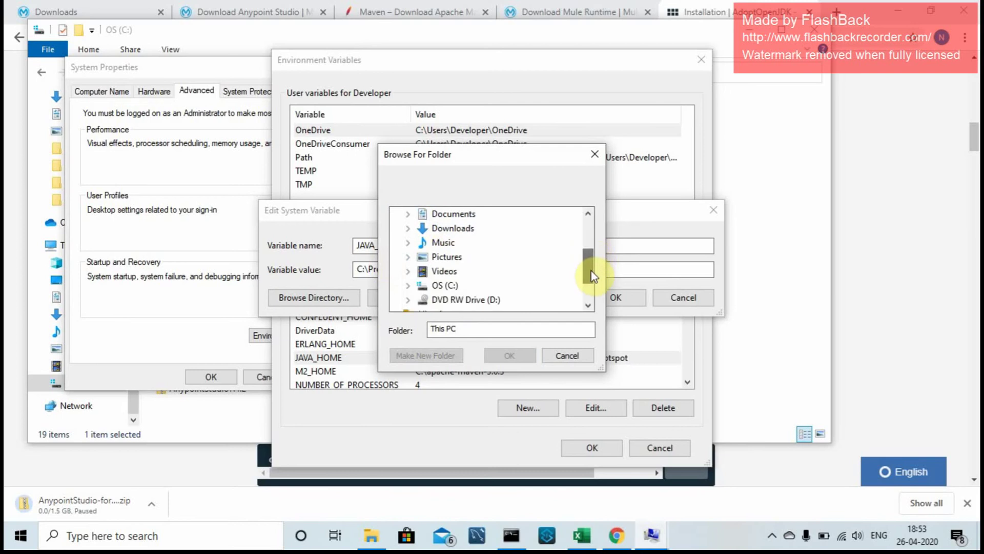
click(408, 286)
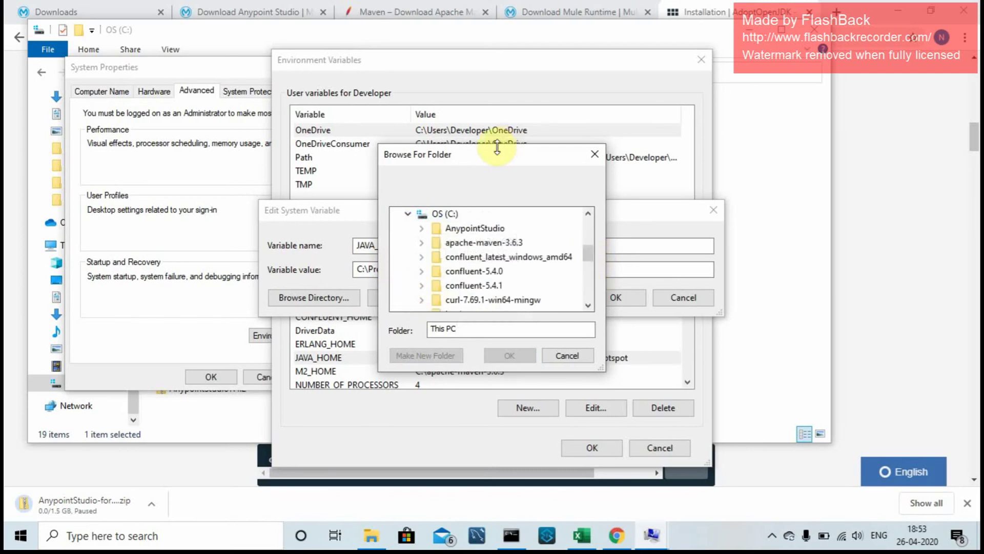
drag(497, 154, 607, 149)
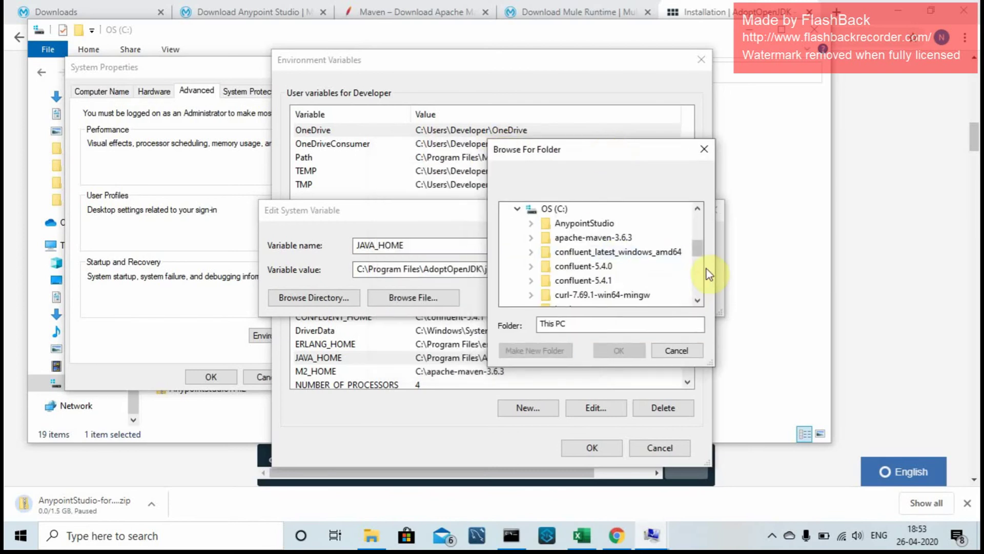
drag(700, 256, 701, 278)
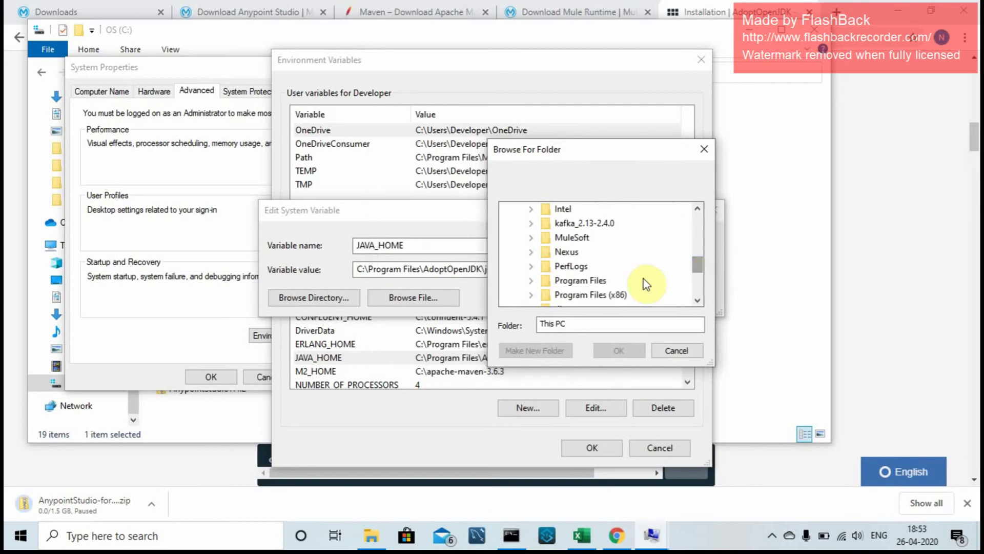
click(531, 280)
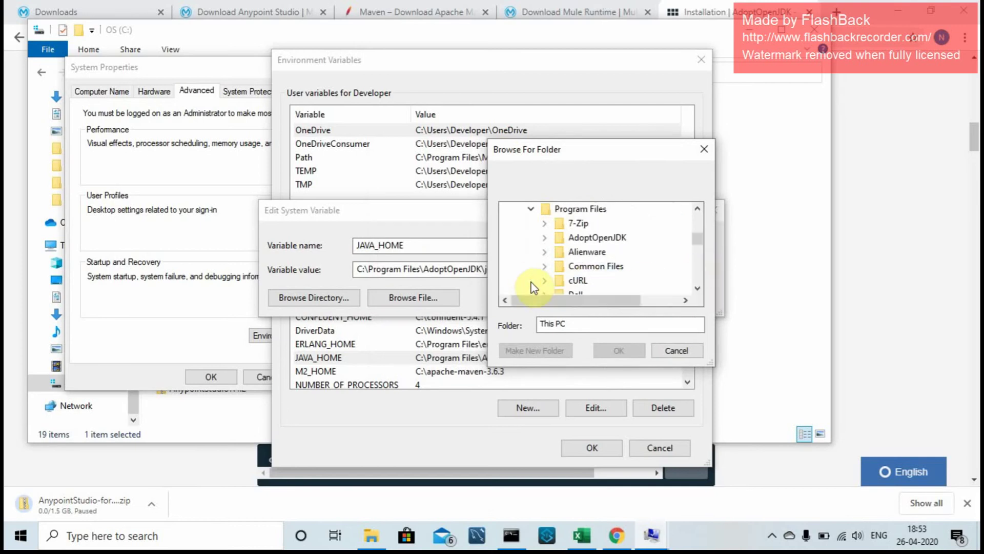
Step: Locate the jdk-8.0.242.08-hotspot folder under AdoptOpenJDK as the JAVA_HOME directory, then cancel the folder selection and the variable edit
double_click(591, 267)
click(591, 268)
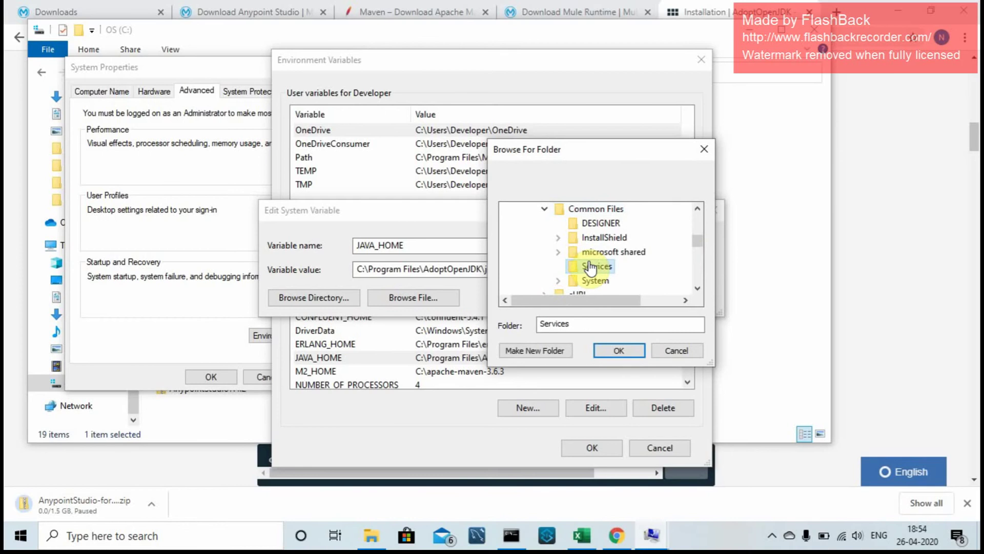
click(545, 209)
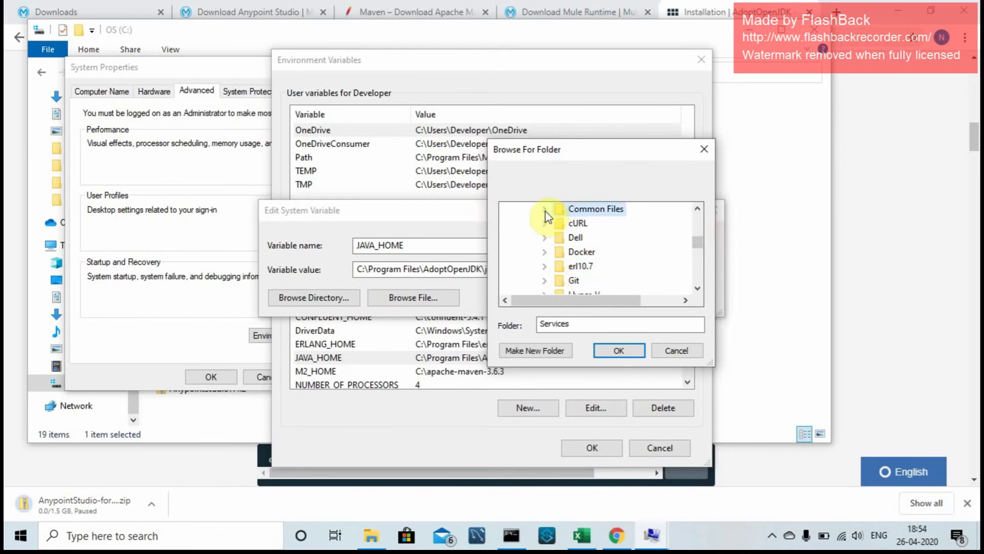
click(698, 209)
click(698, 209)
click(698, 209)
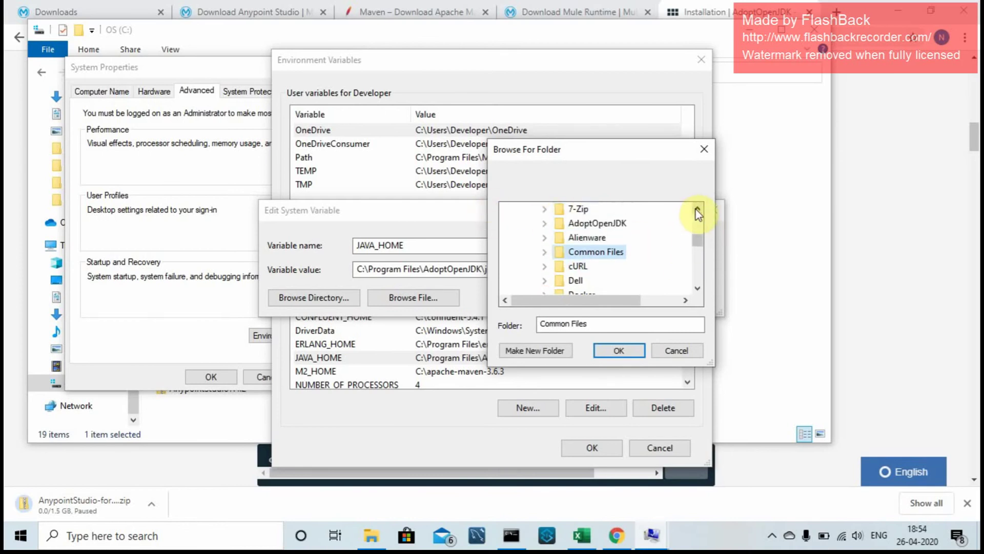
click(698, 208)
double_click(553, 240)
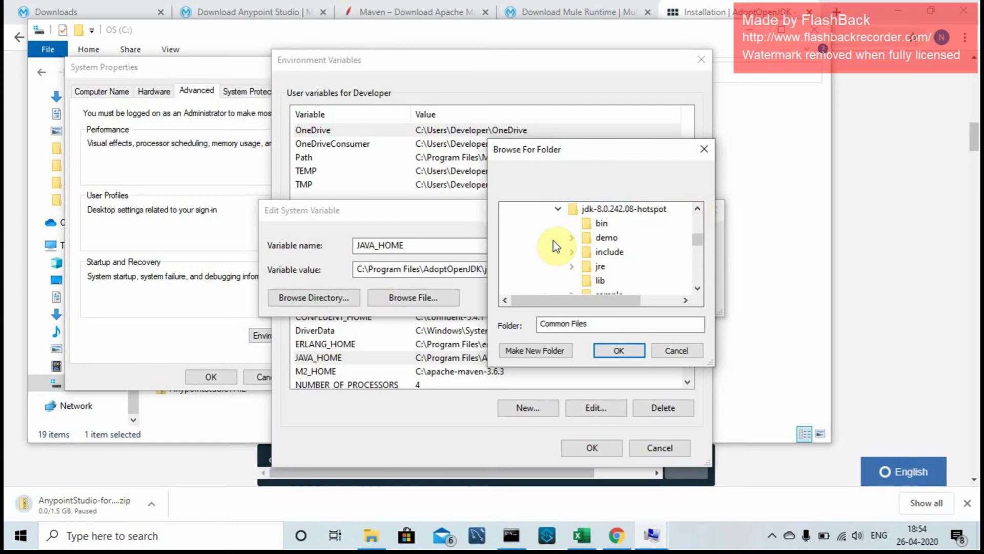
click(650, 209)
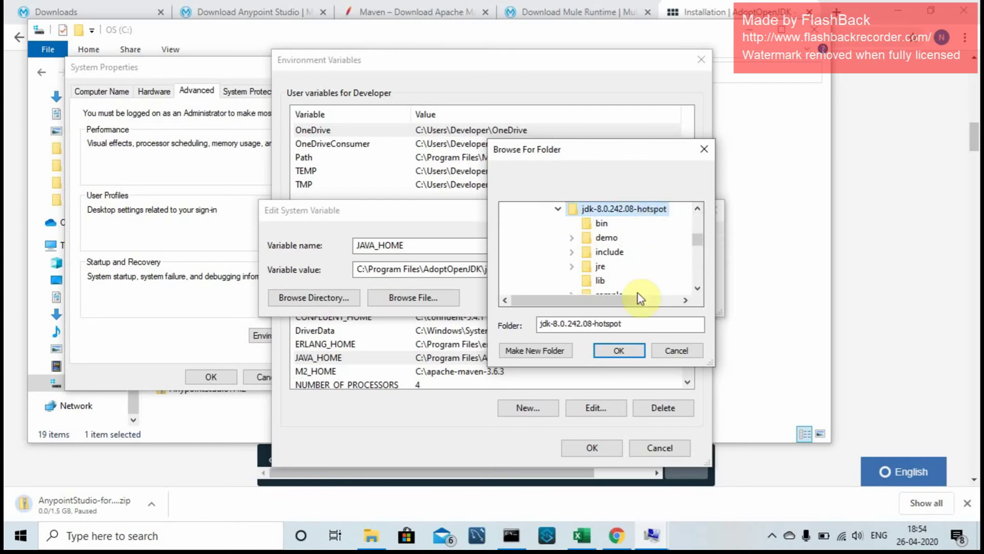
click(695, 349)
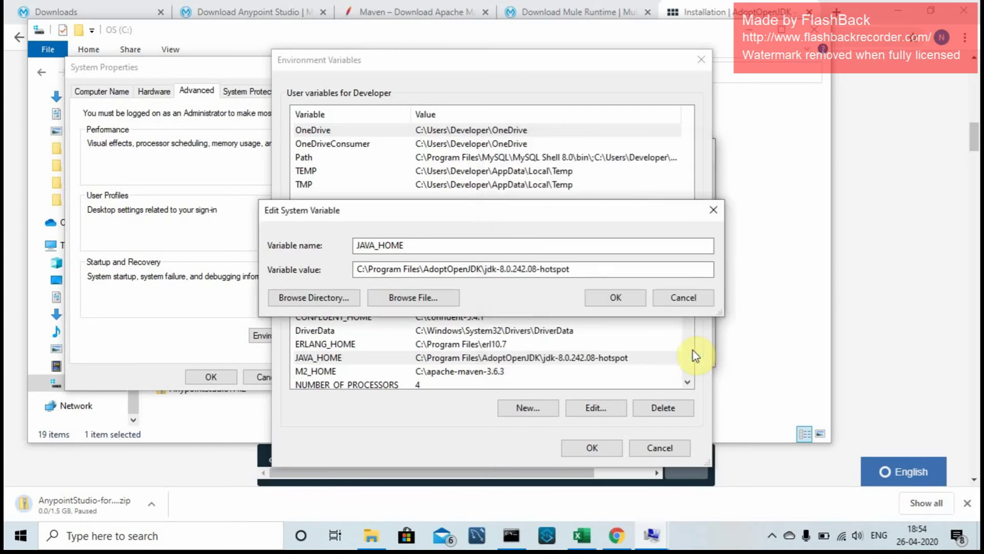
click(695, 301)
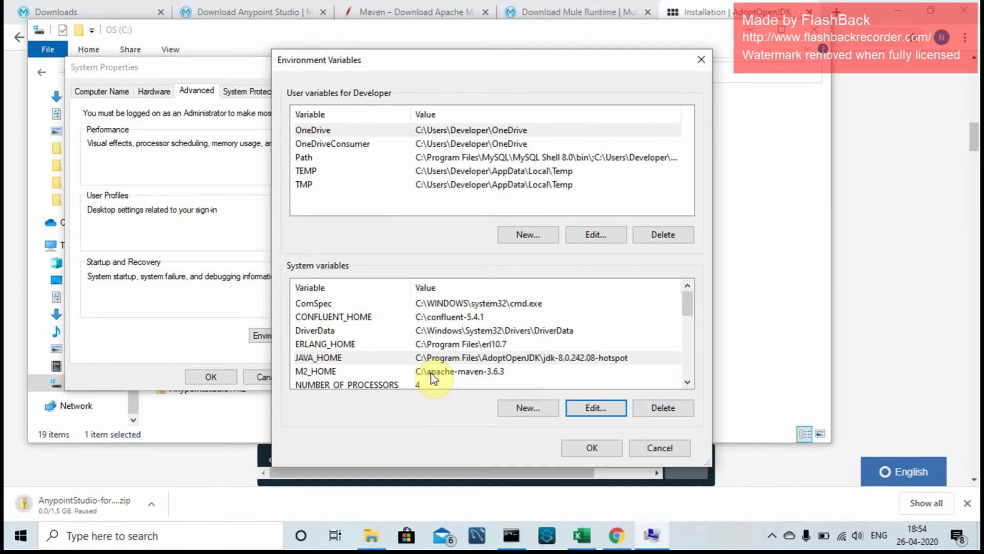
Step: Examine the system Path variable for the JDK bin and %M2_HOME%\bin entries, and close the environment and system dialogs
click(687, 382)
click(688, 382)
click(688, 382)
click(688, 382)
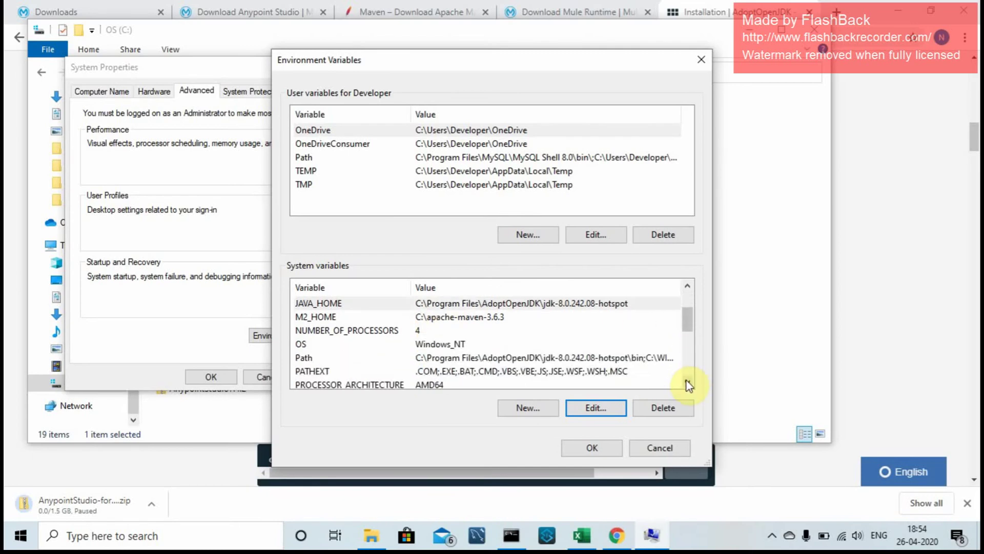
click(641, 359)
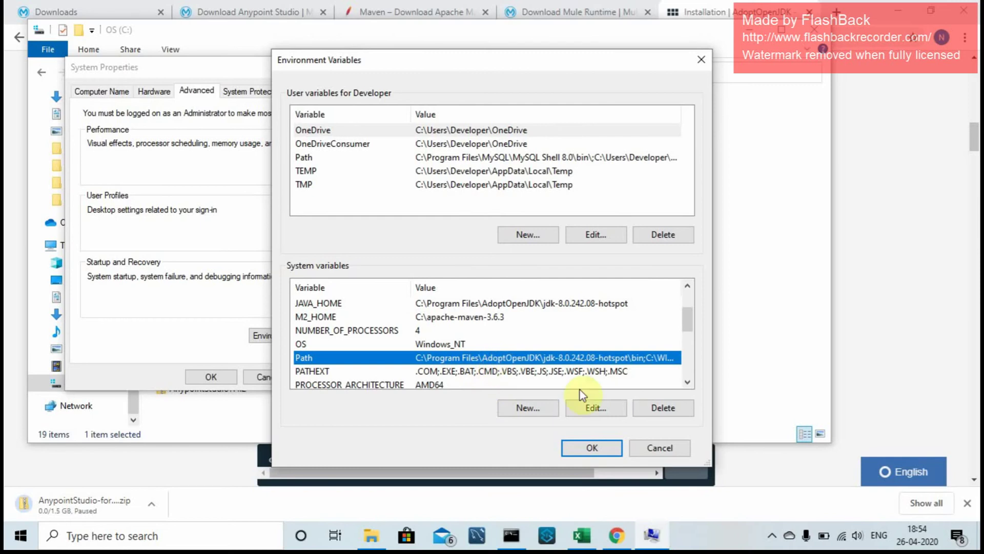
click(608, 406)
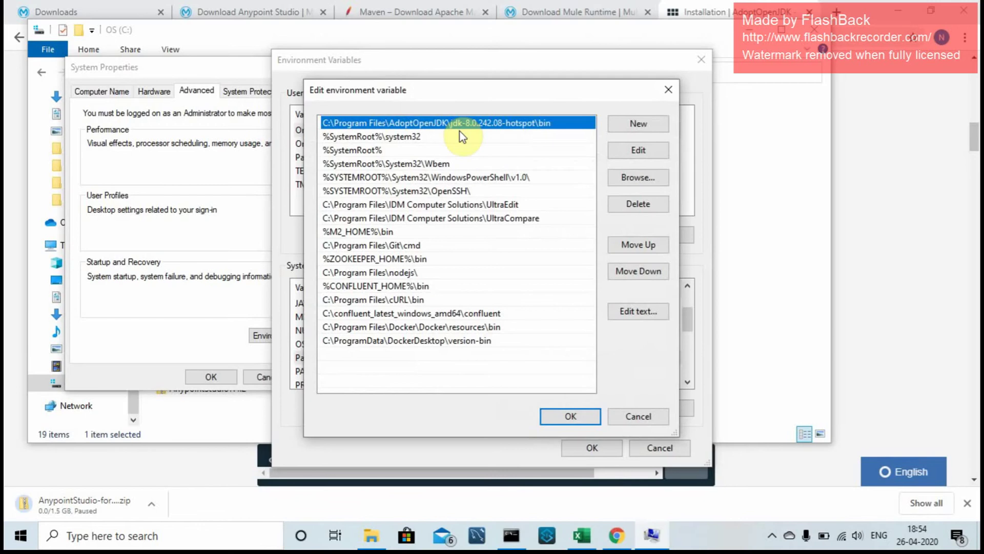
click(388, 234)
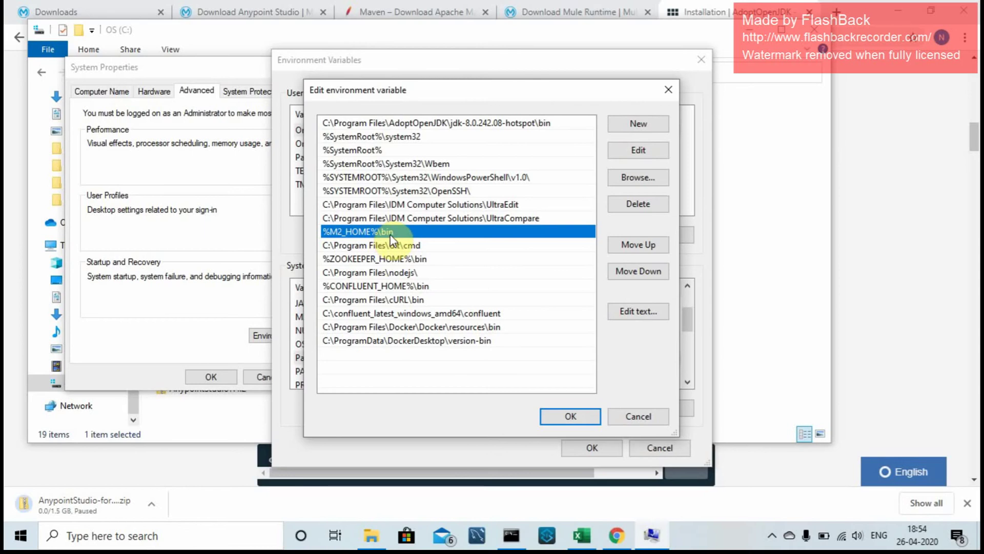
click(577, 420)
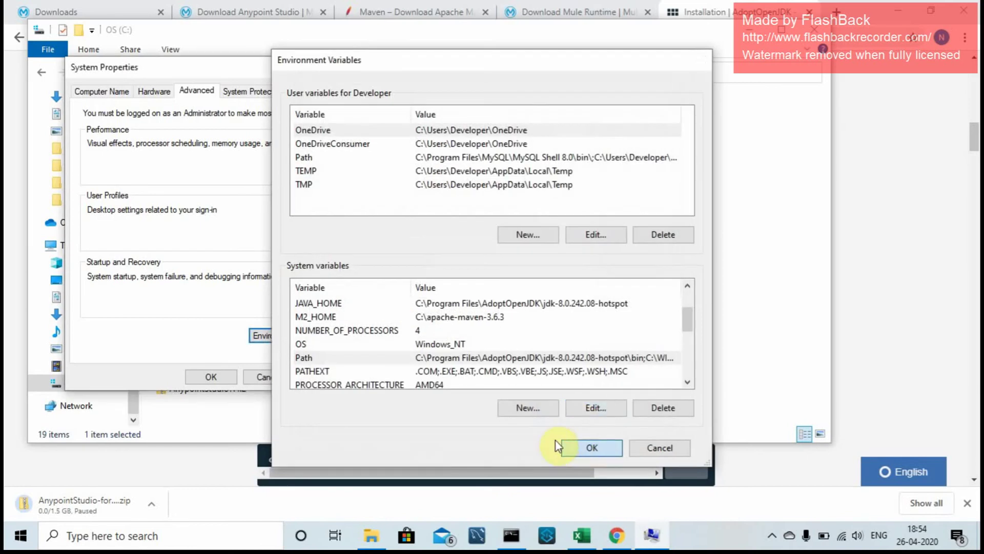
click(589, 448)
click(211, 379)
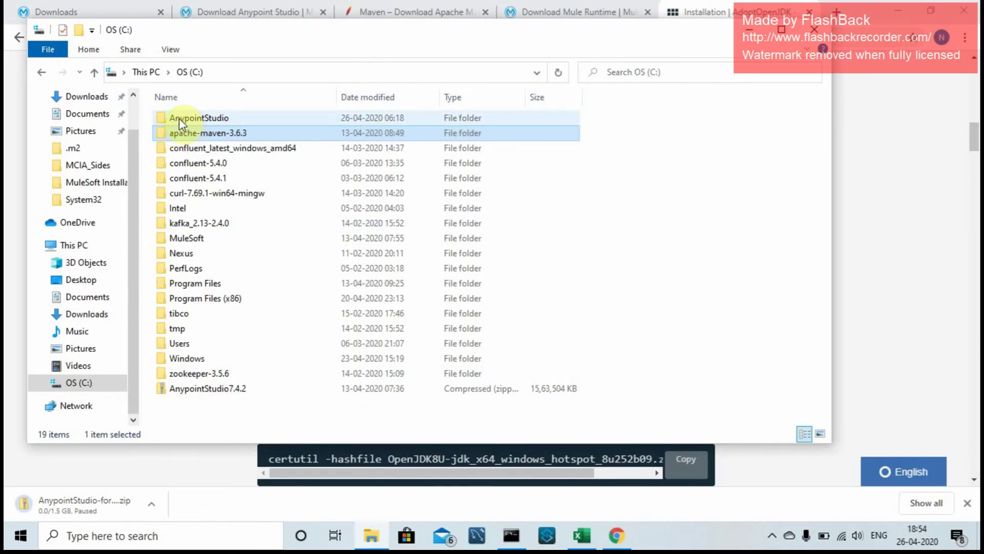
Step: Open the AnypointStudio configuration settings file from the C:\AnypointStudio folder in Notepad++
double_click(215, 120)
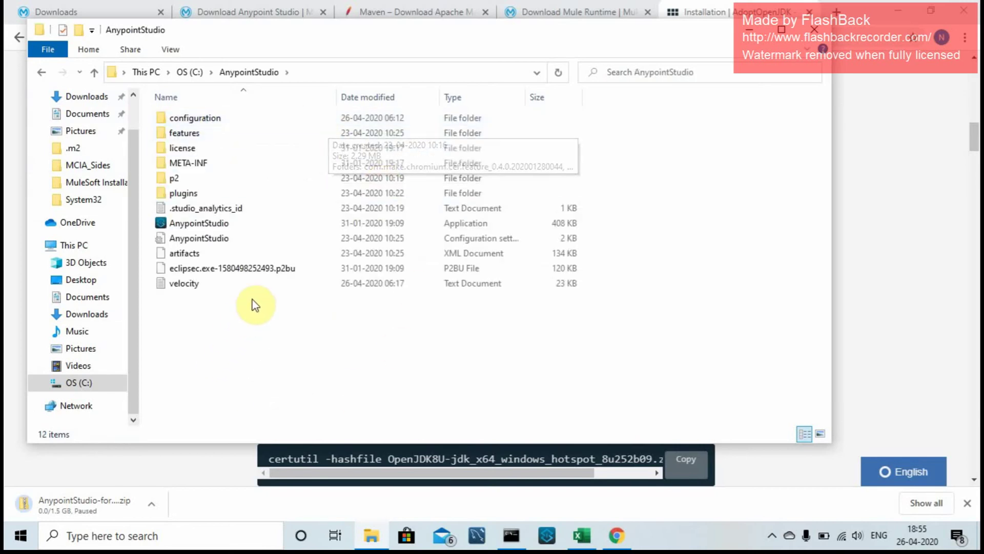
double_click(231, 241)
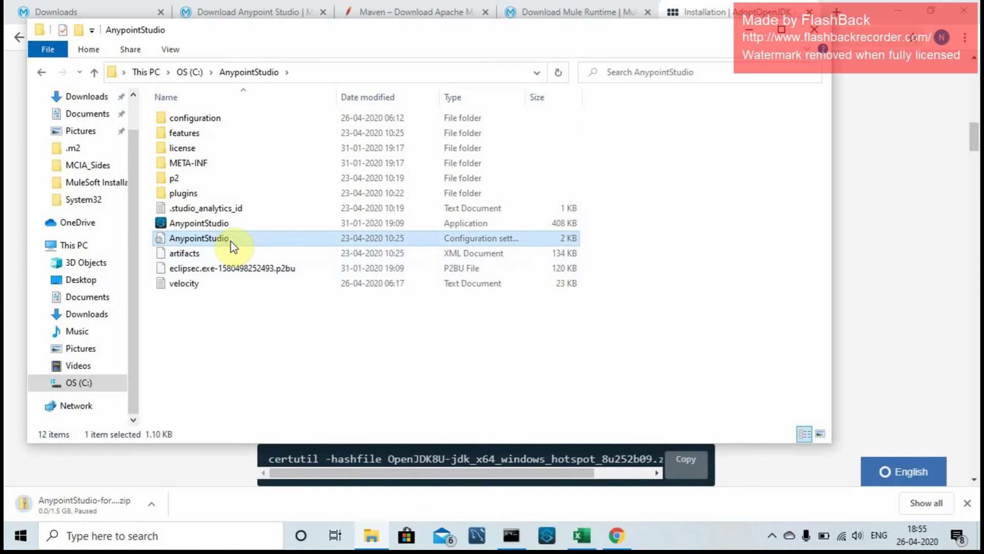
right_click(229, 239)
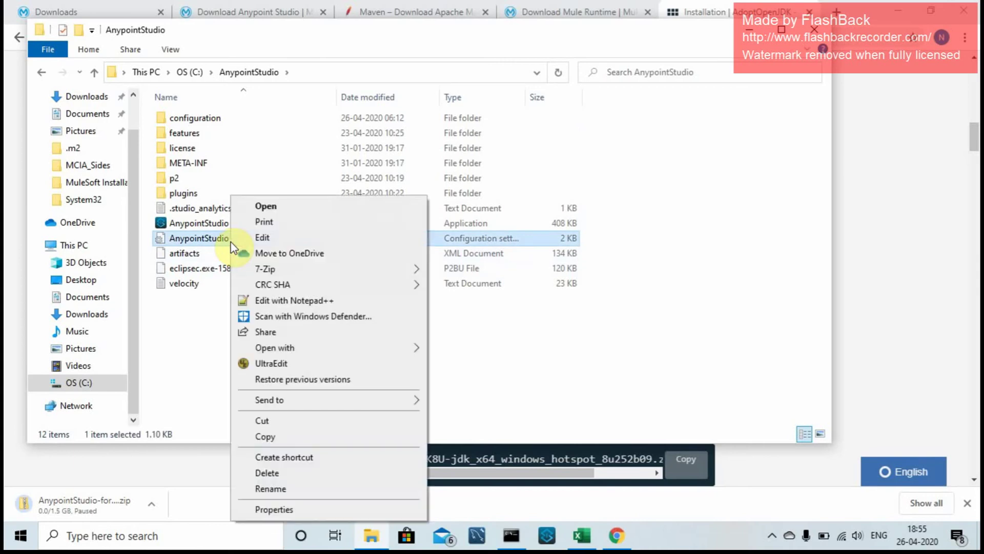
click(334, 303)
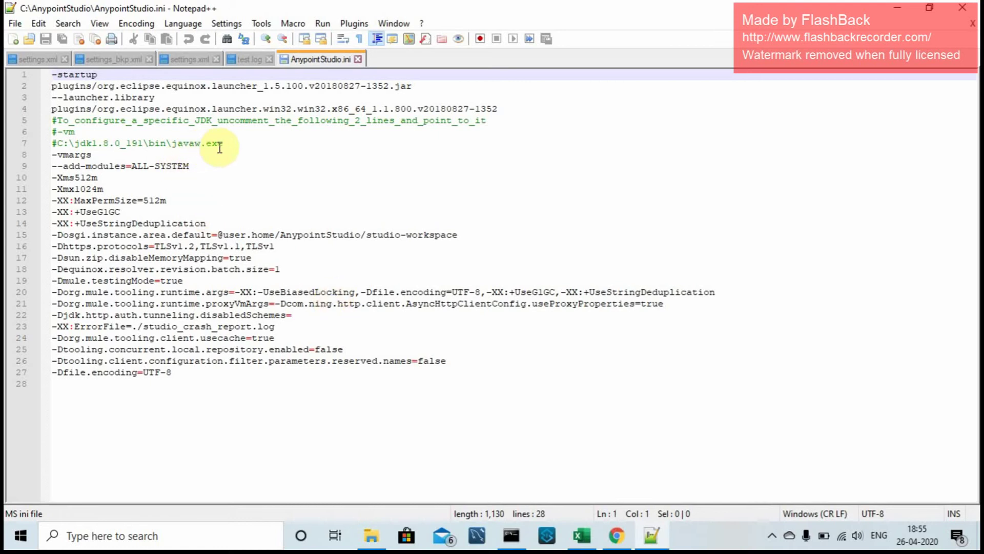
Step: Uncomment the -vm line and the javaw.exe path line below it in AnypointStudio.ini
drag(226, 143, 52, 132)
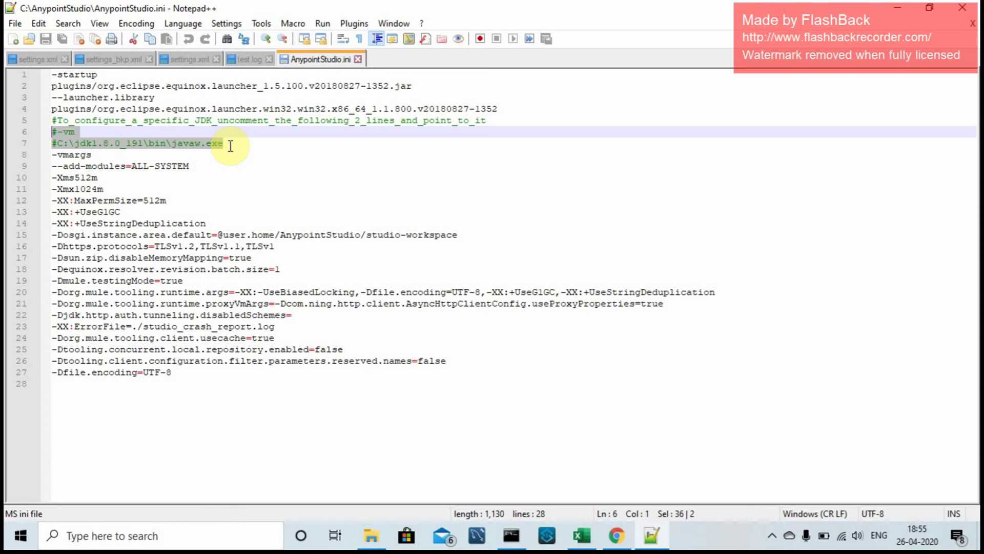
click(231, 147)
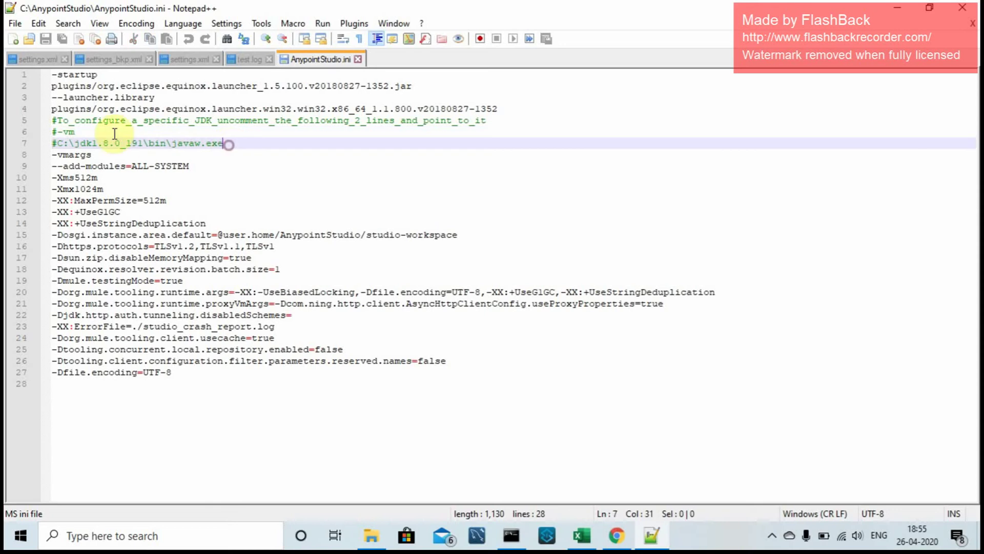
click(62, 136)
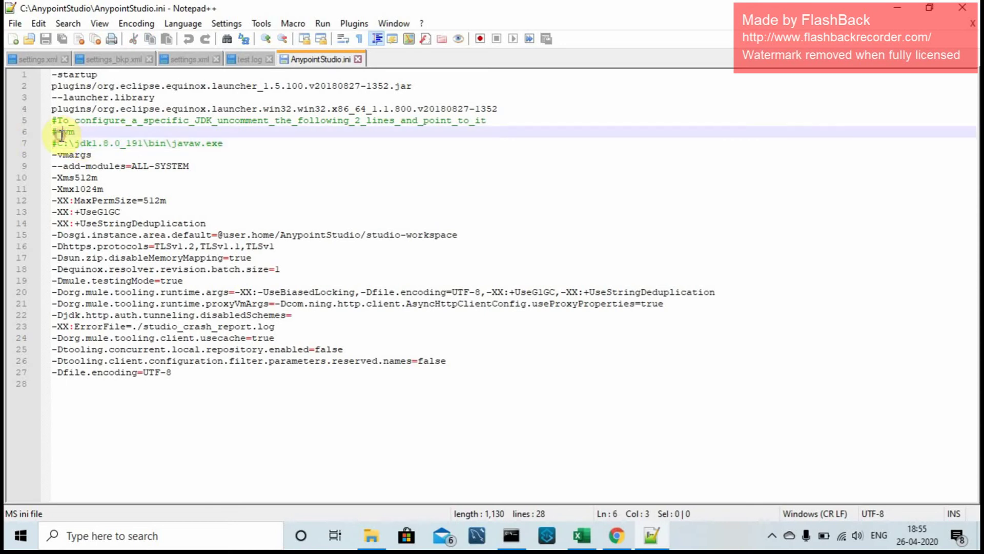
key(BackSpace)
key(Down)
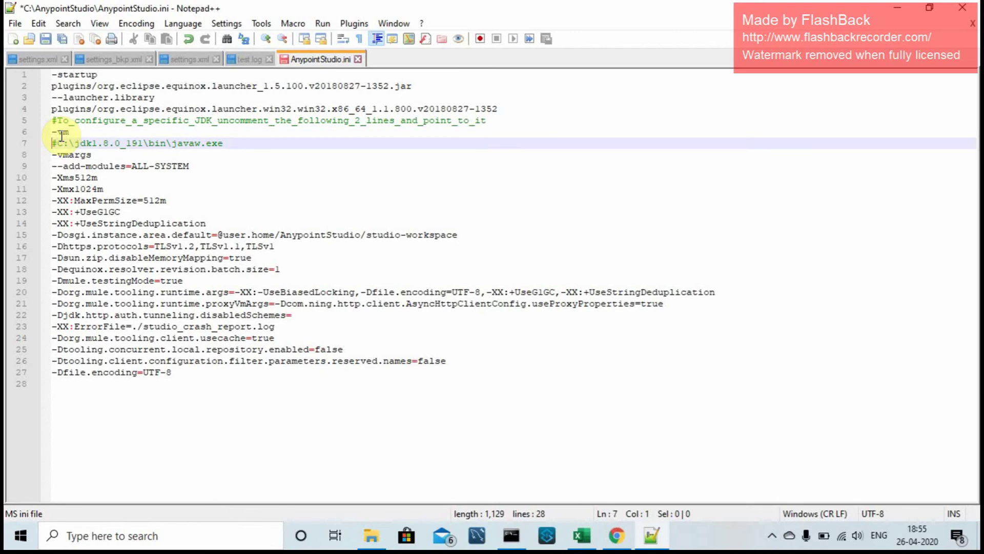
key(BackSpace)
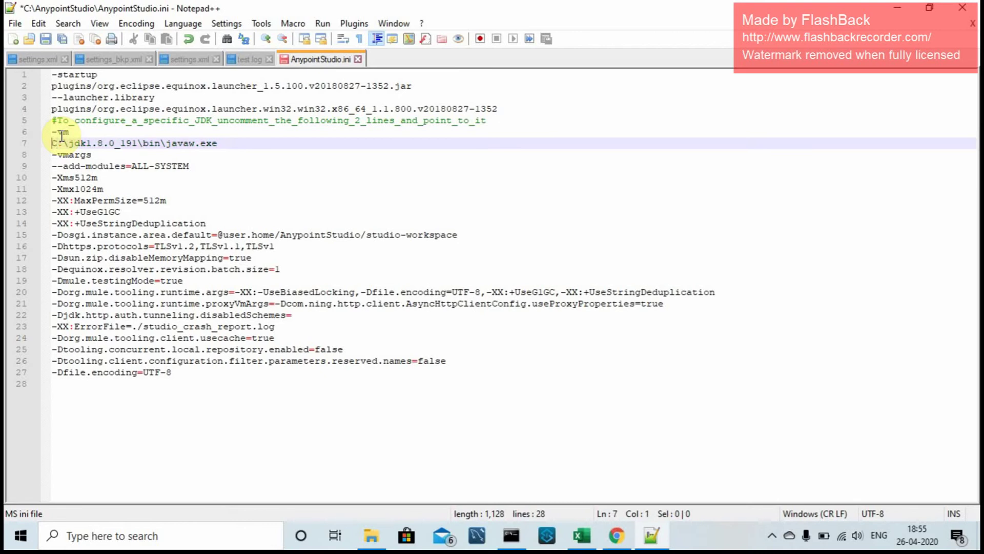
Step: Select the JDK path on the javaw.exe line and browse to the bin folder of jdk-8.0.242.08-hotspot under C:\Program Files\AdoptOpenJDK
click(223, 144)
drag(223, 143, 62, 144)
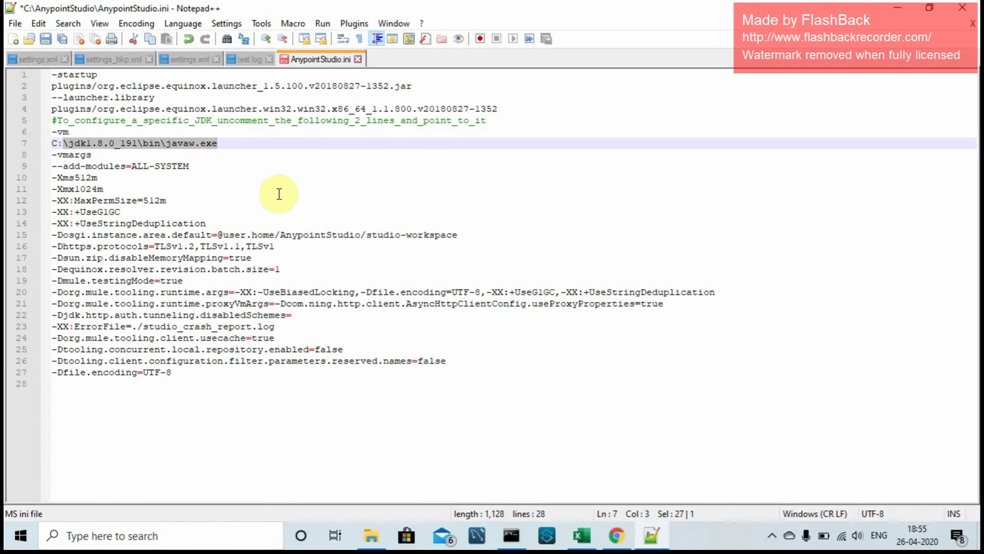
click(372, 536)
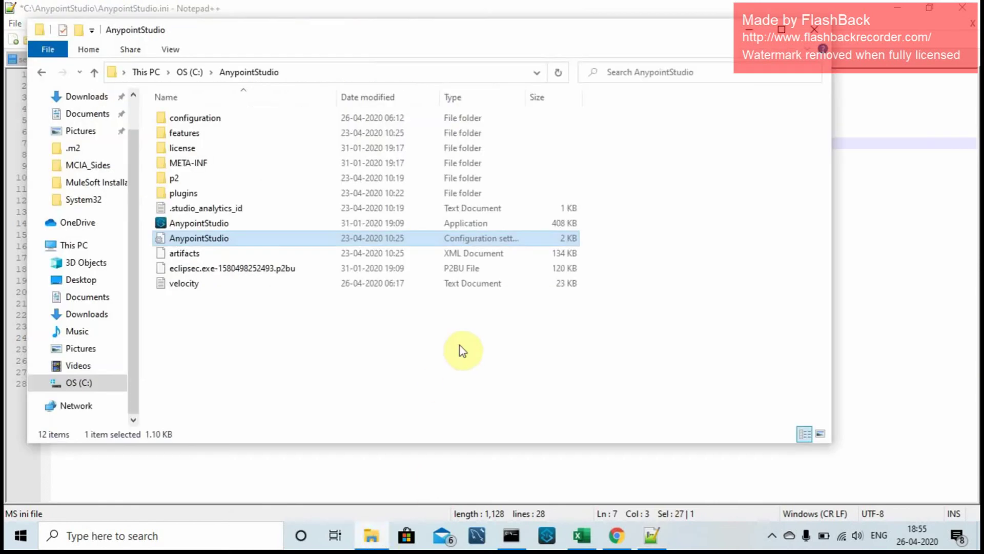
click(77, 382)
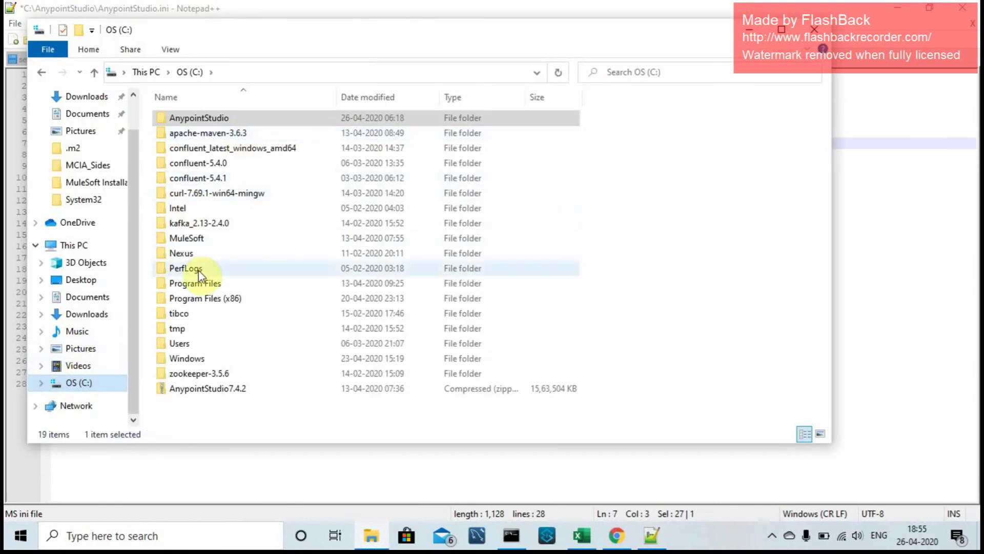
double_click(225, 282)
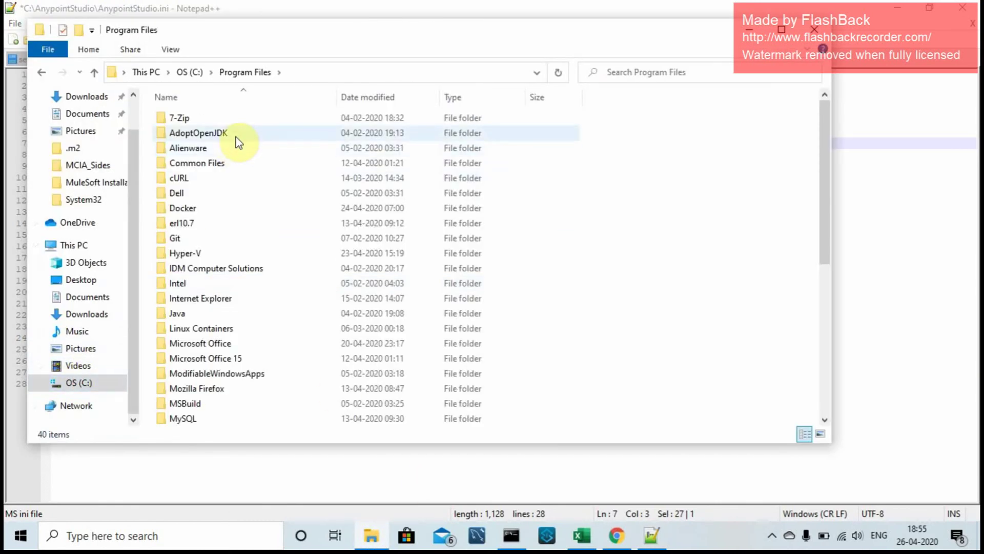
click(236, 137)
double_click(235, 137)
double_click(257, 119)
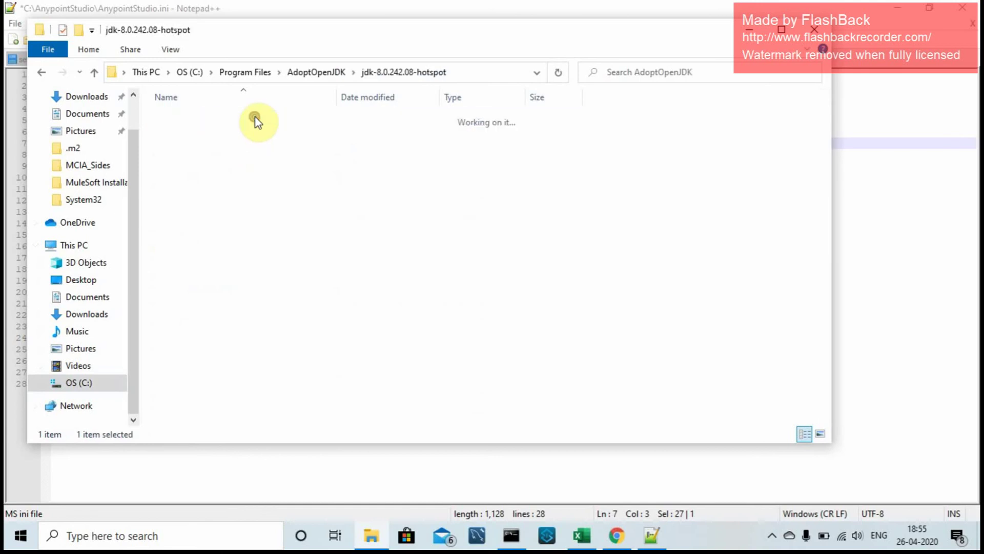
double_click(256, 118)
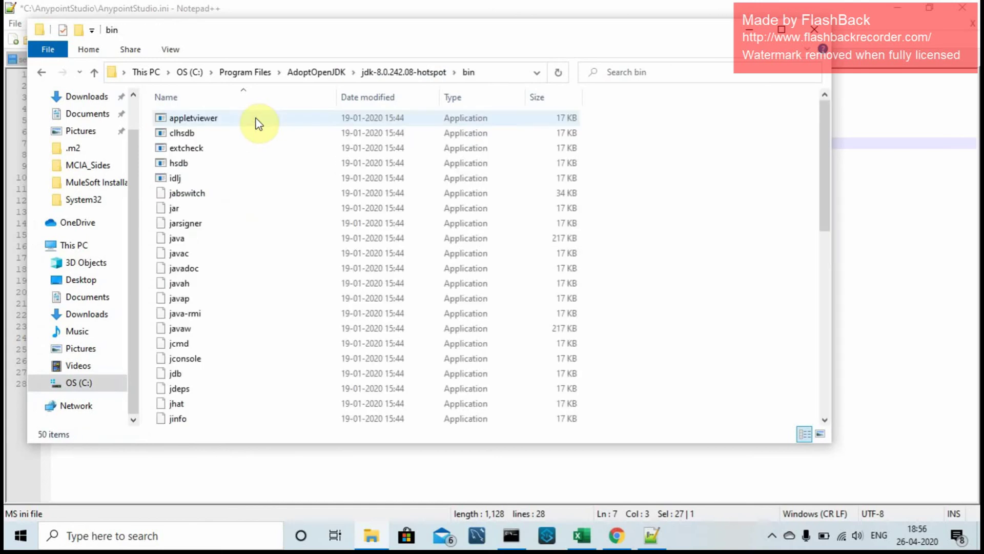
Step: Locate the javaw application in the JDK's bin folder and close the folder window
click(208, 165)
key(k)
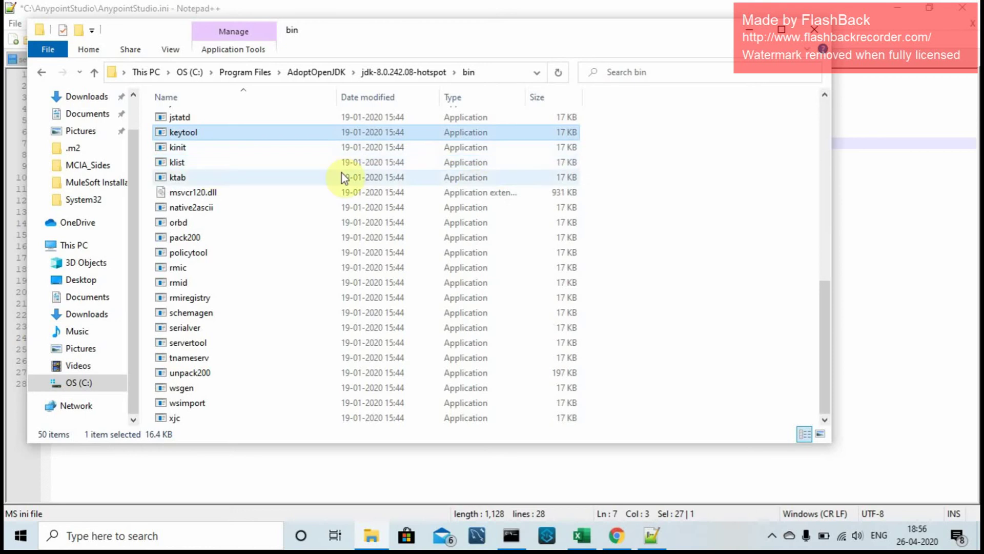
click(387, 102)
click(385, 114)
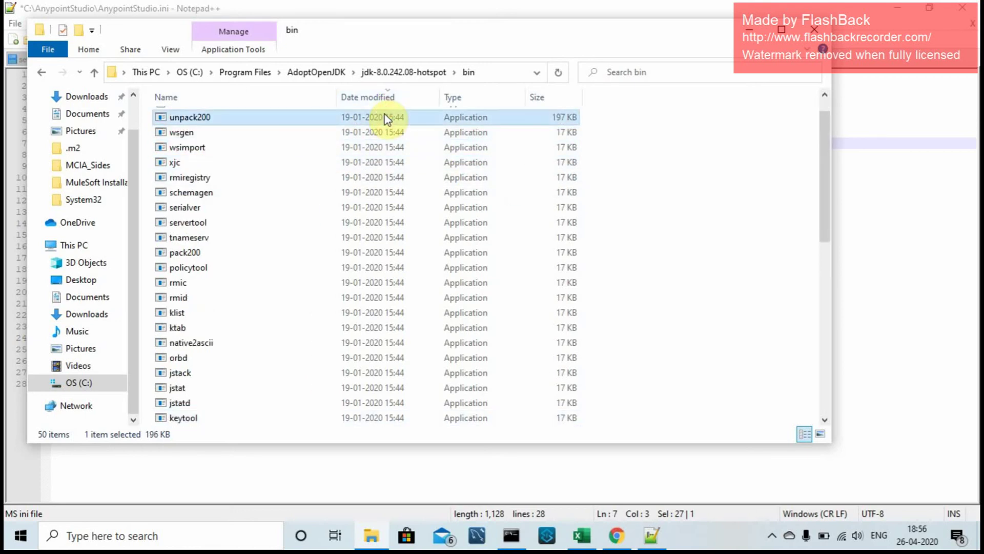
key(j)
key(a)
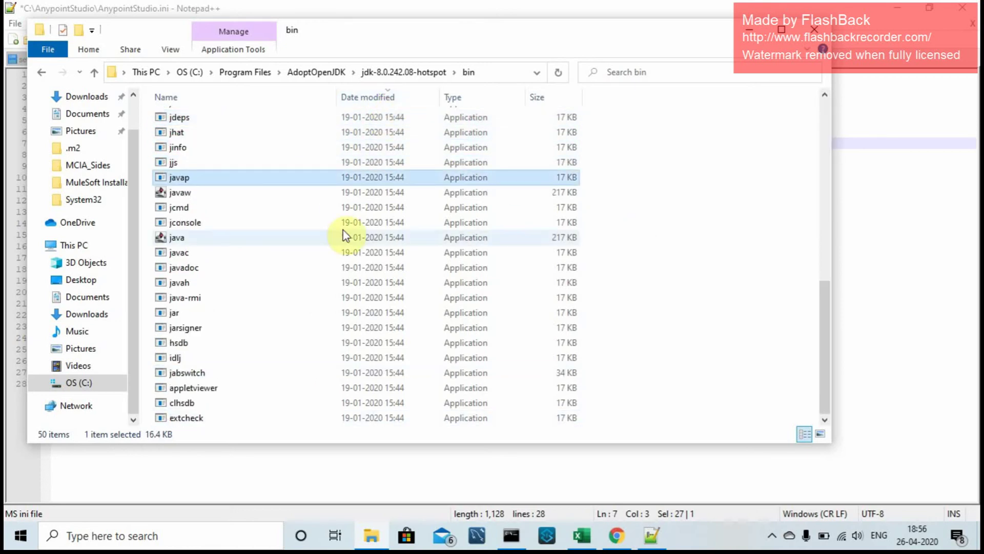
click(345, 195)
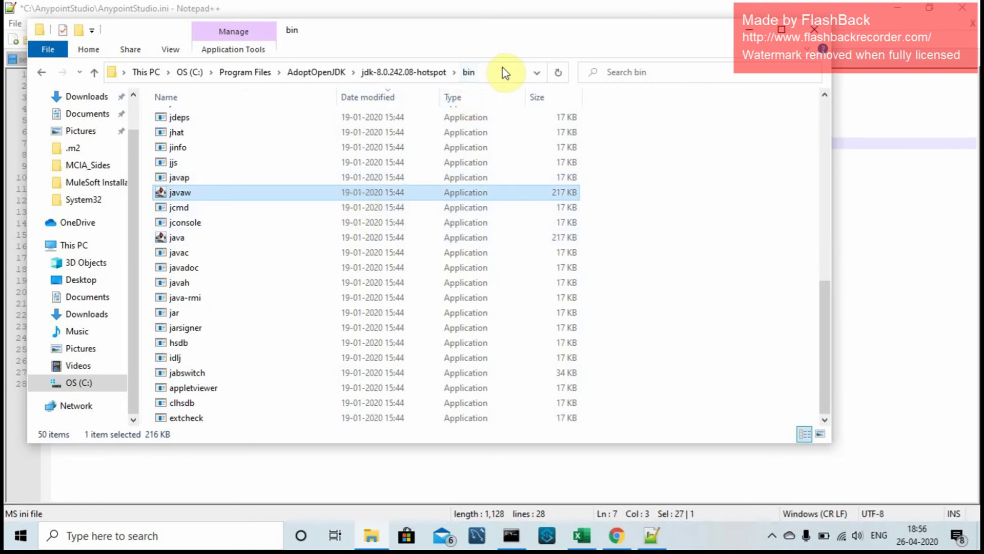
click(814, 30)
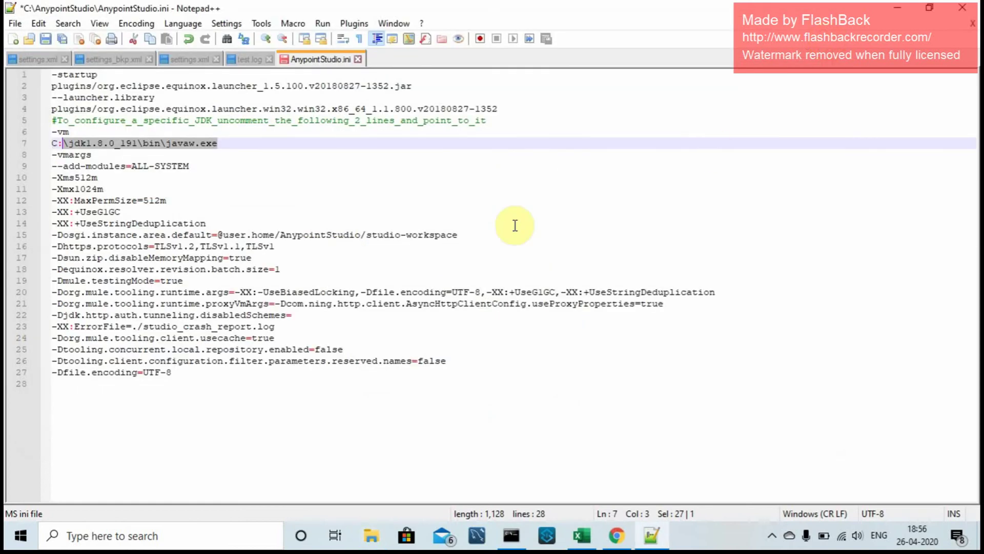
Step: Comment out the -vm line and the javaw.exe path line with # in AnypointStudio.ini and save the file
click(55, 133)
text(#)
key(Down)
key(Home)
text(#)
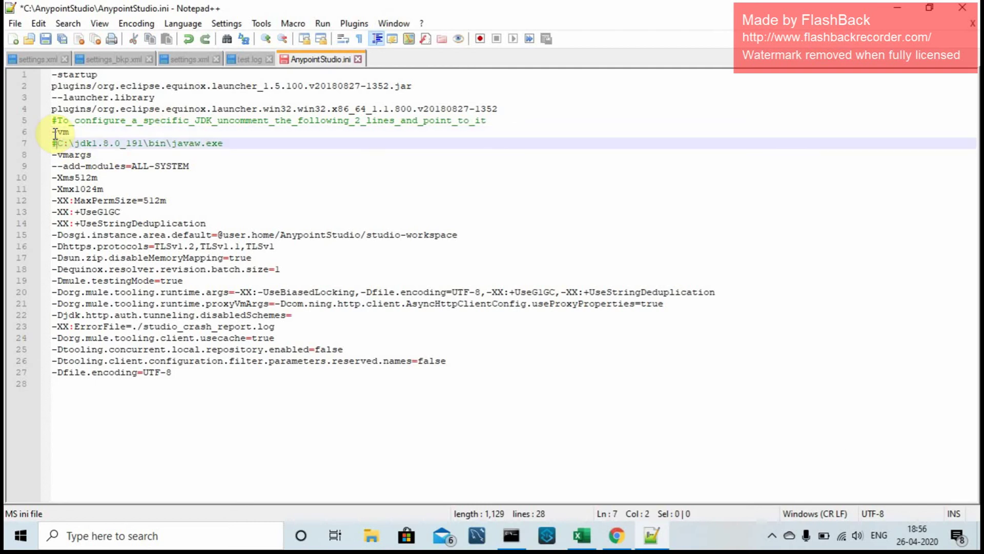
key(Up)
key(ctrl+s)
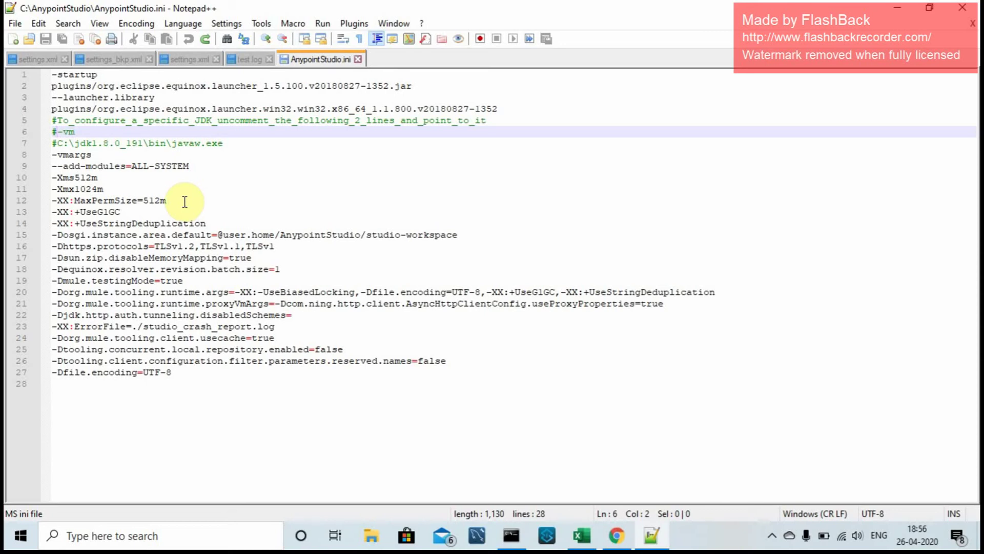
Step: Examine the -Xms and -Xmx memory settings and the default workspace path in AnypointStudio.ini
drag(98, 178, 69, 178)
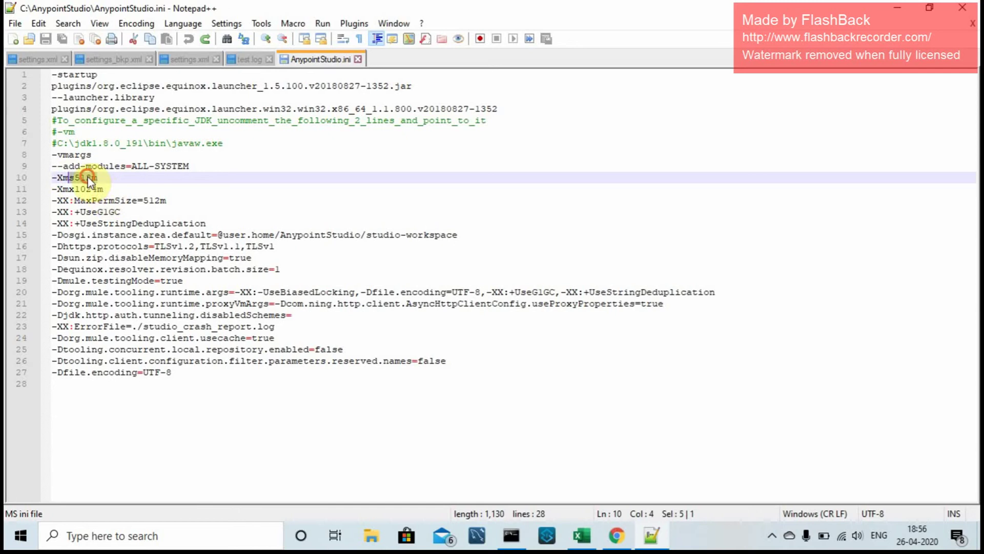
click(87, 178)
click(91, 186)
click(87, 187)
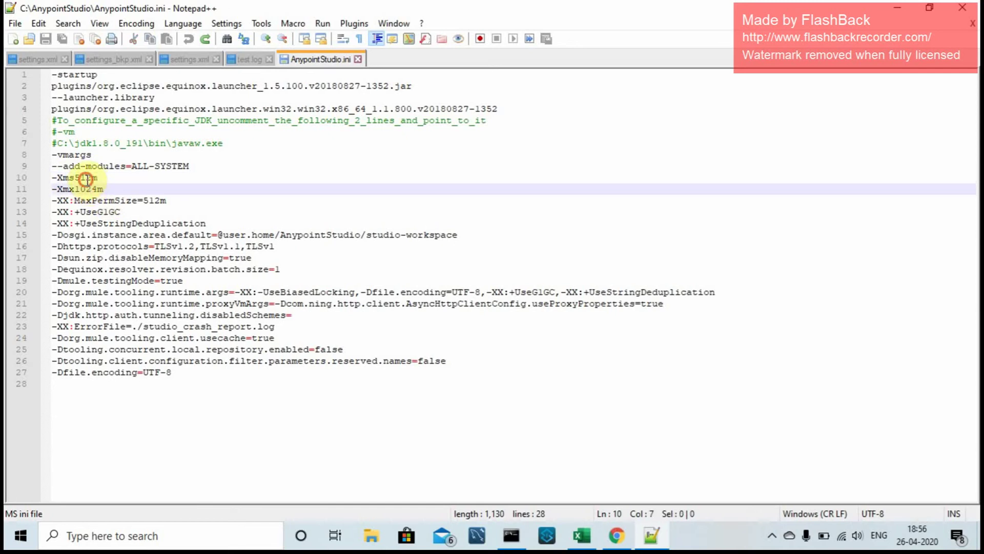
click(87, 179)
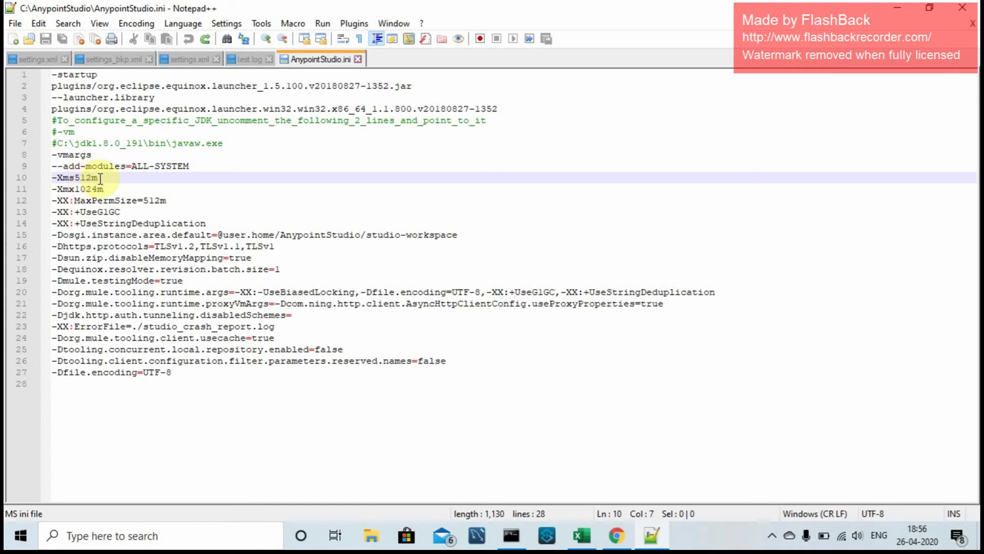
click(105, 189)
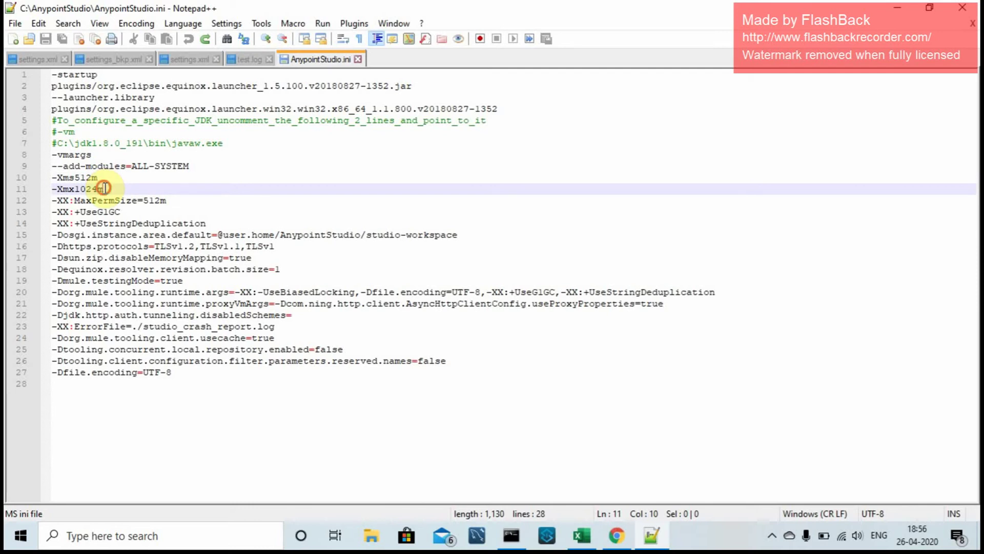
drag(104, 189, 49, 179)
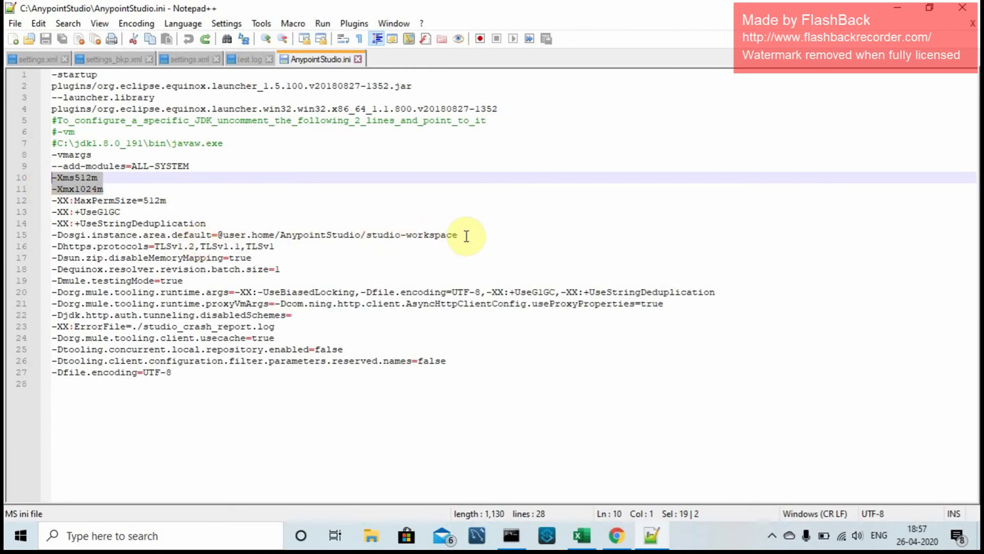
drag(457, 234, 218, 235)
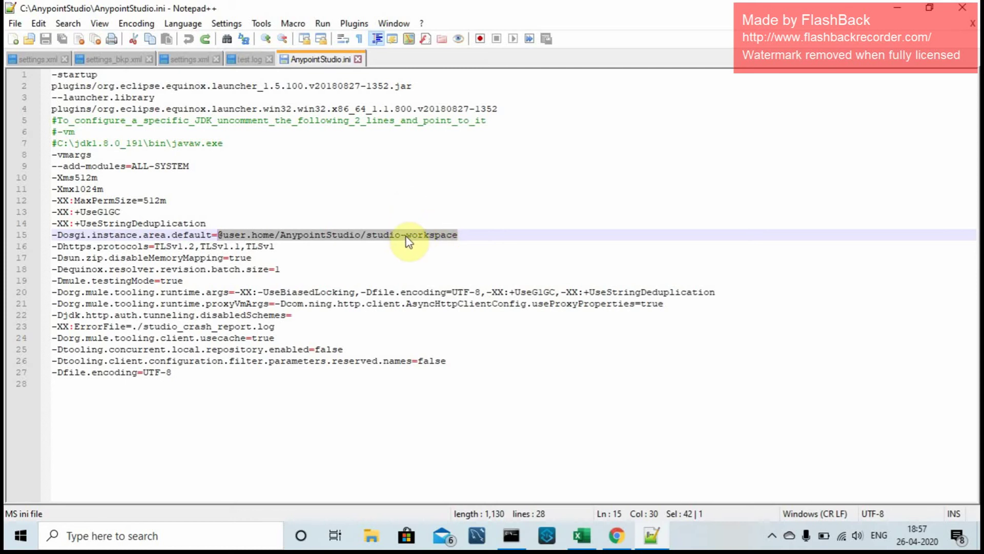
Step: Launch Anypoint Studio and check its startup activity in the Console and Progress views
click(547, 543)
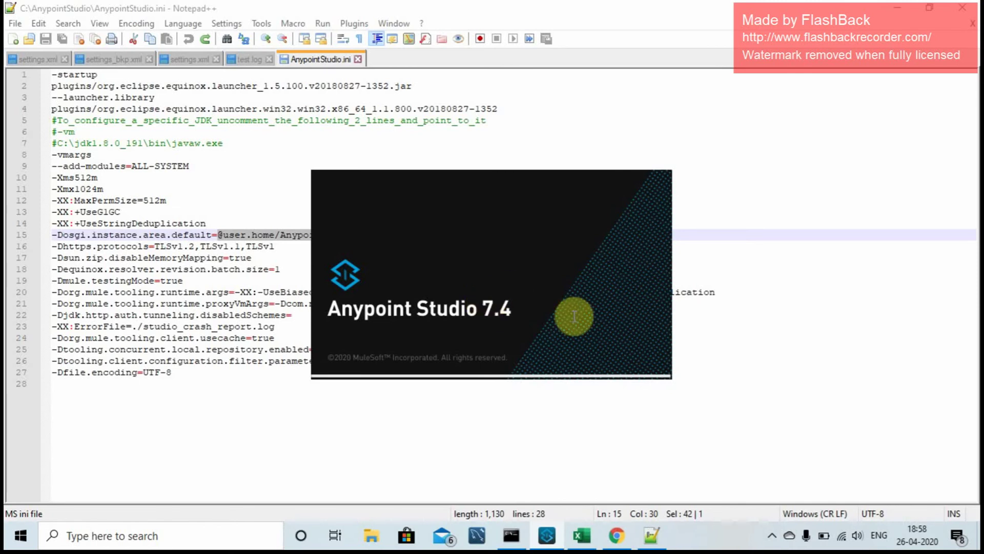
click(773, 535)
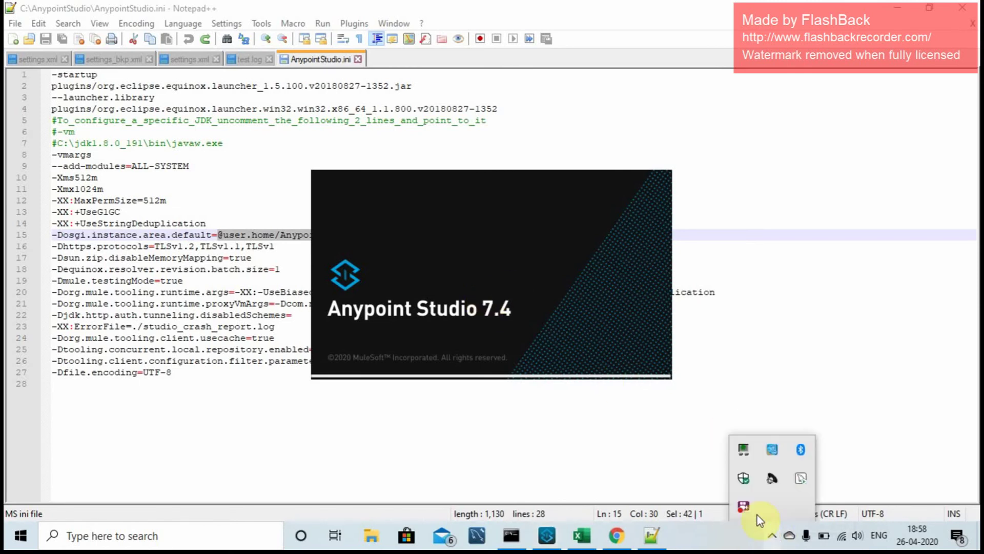
right_click(744, 508)
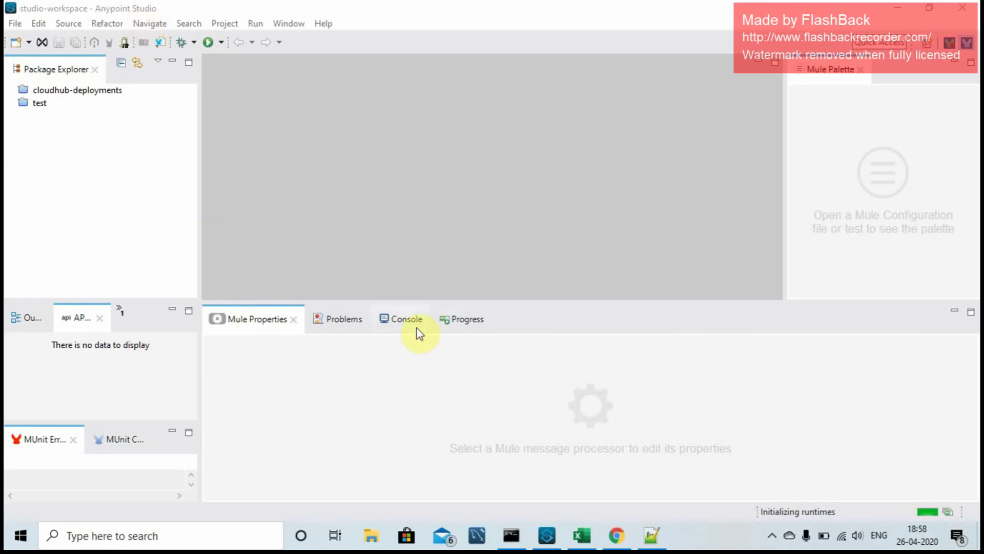
click(398, 318)
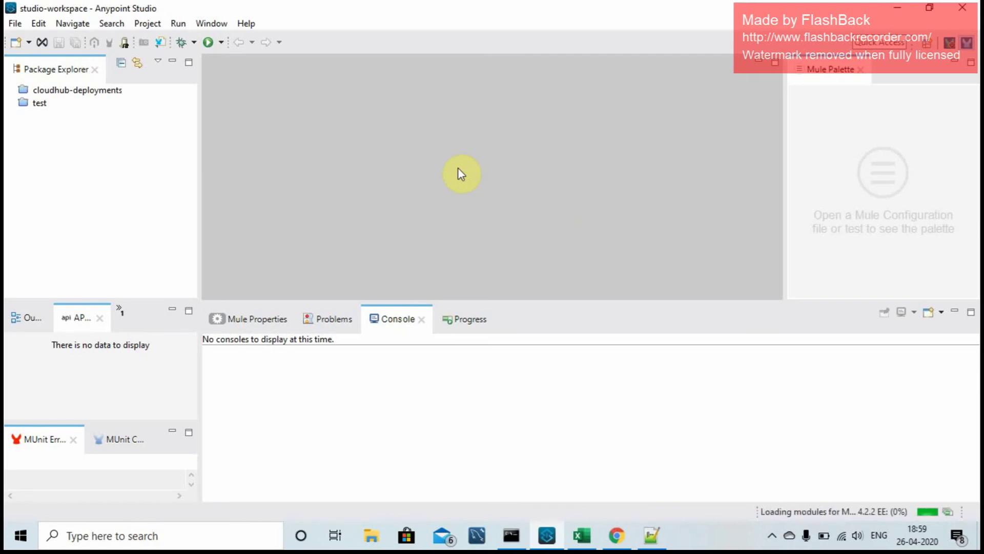
click(473, 320)
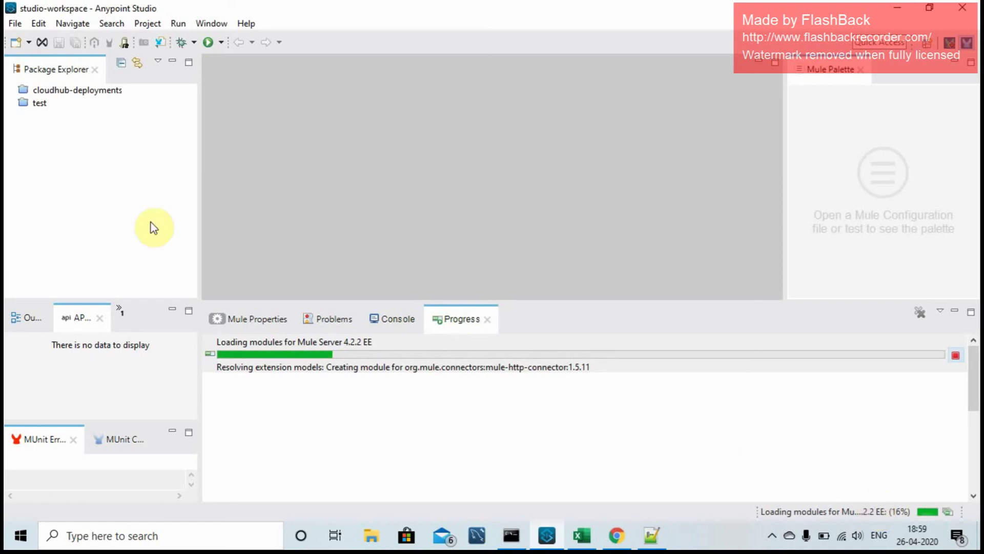
Step: Open the Anypoint Studio preferences, filter them by "maven" and show the Maven page
right_click(121, 152)
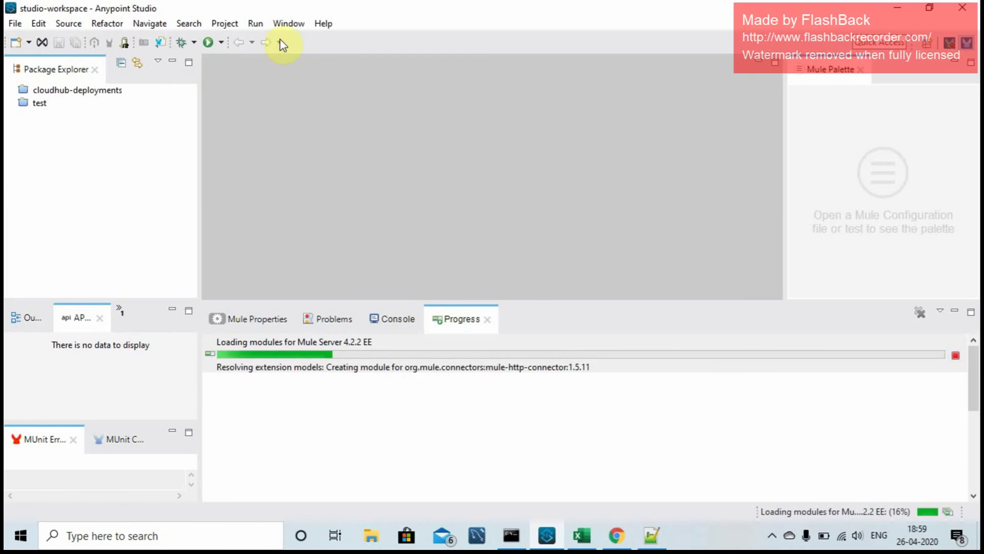
click(289, 24)
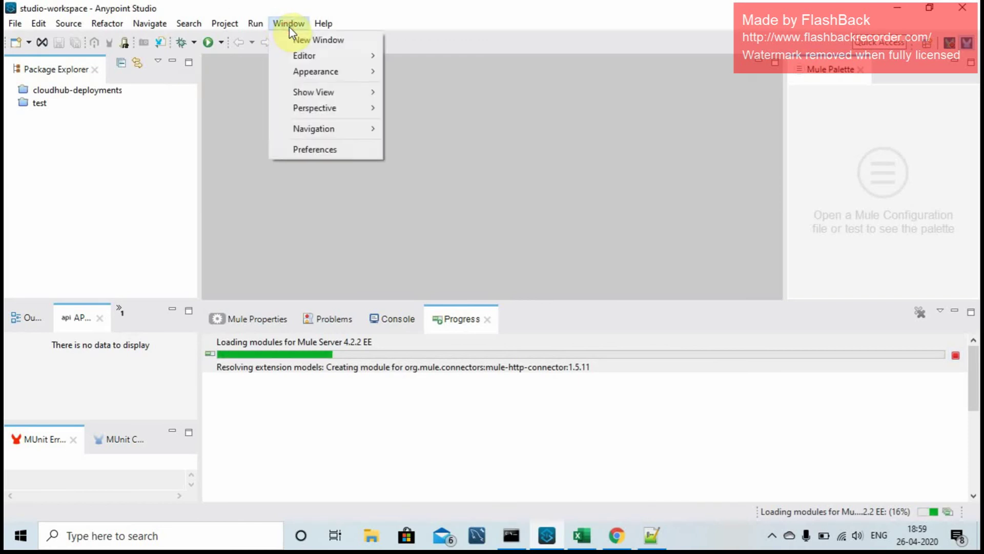
click(328, 159)
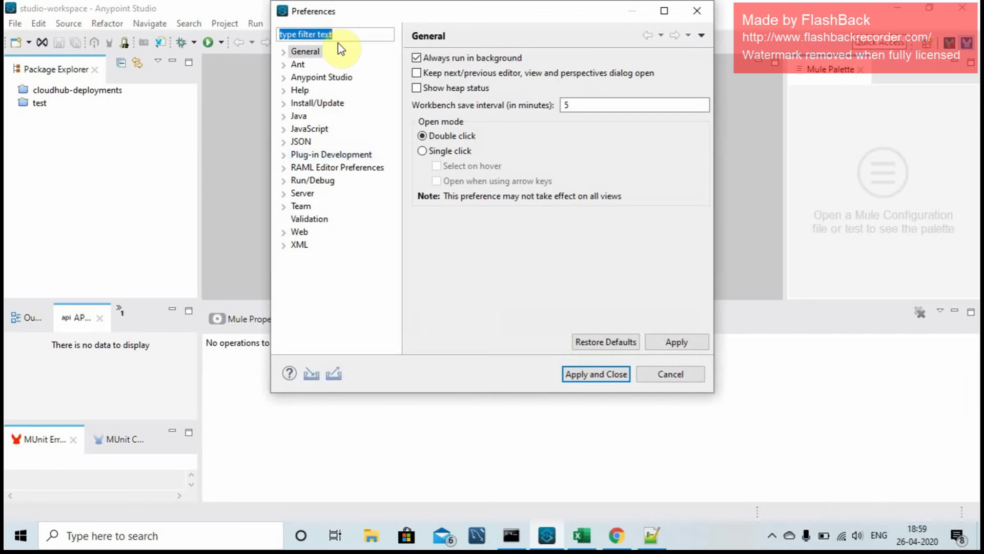
click(352, 33)
text(maven)
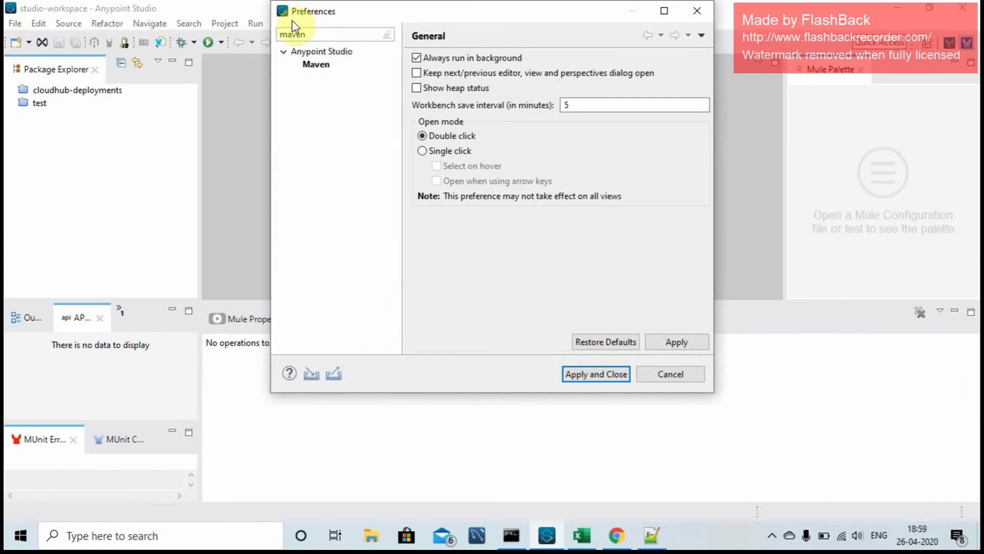
click(313, 52)
click(317, 64)
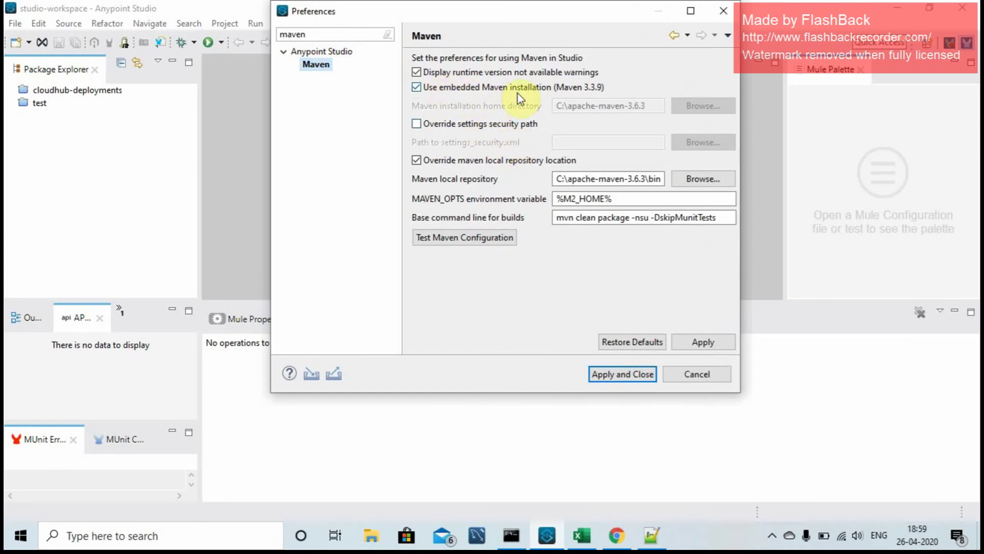
Step: Turn off the embedded Maven installation and review the installation home directory, local repository and MAVEN_OPTS fields
click(598, 91)
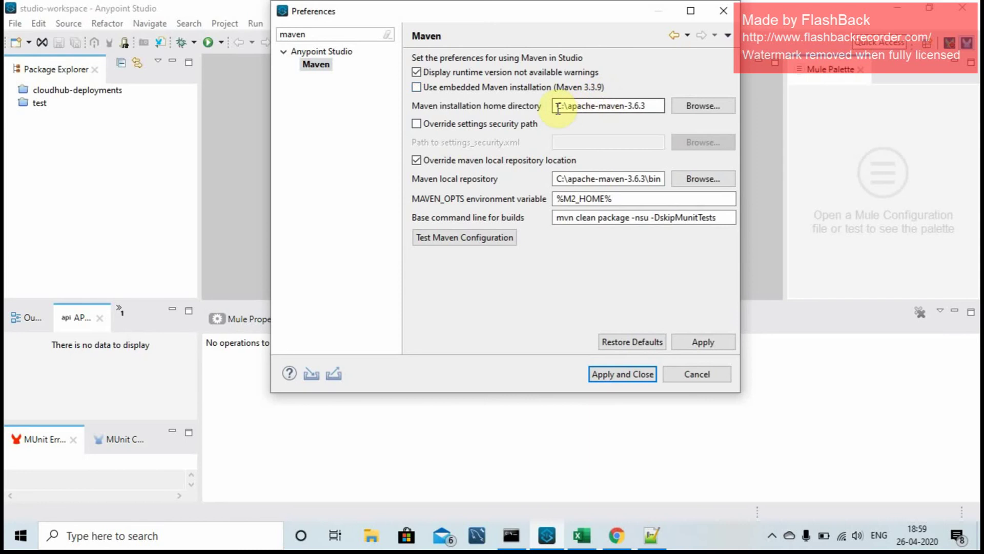
drag(558, 107, 648, 105)
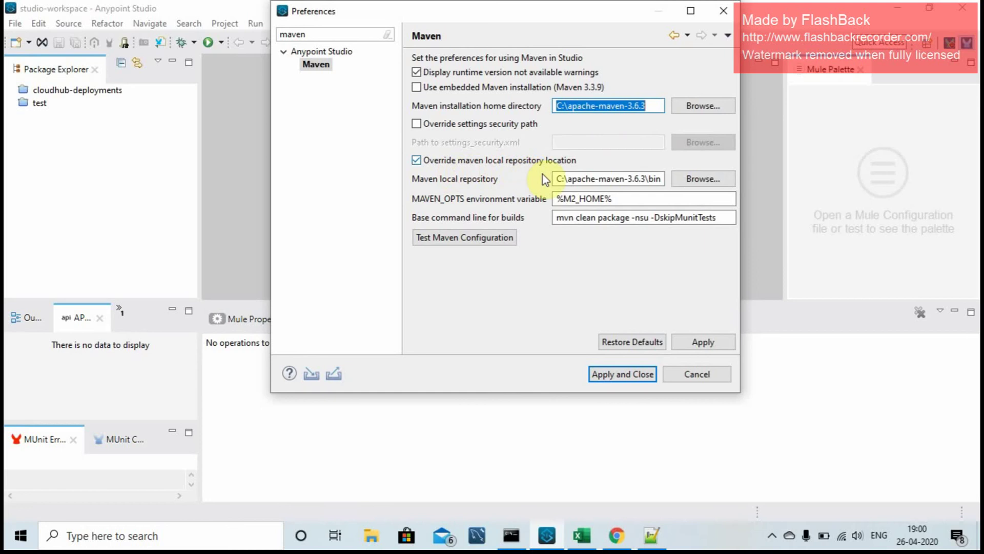
click(580, 177)
drag(579, 177, 665, 177)
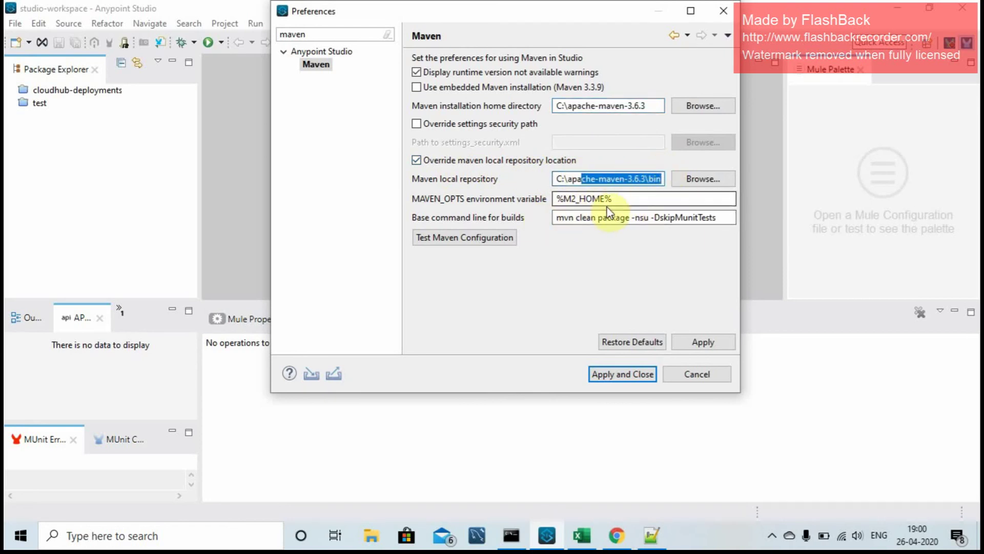
drag(619, 200, 511, 211)
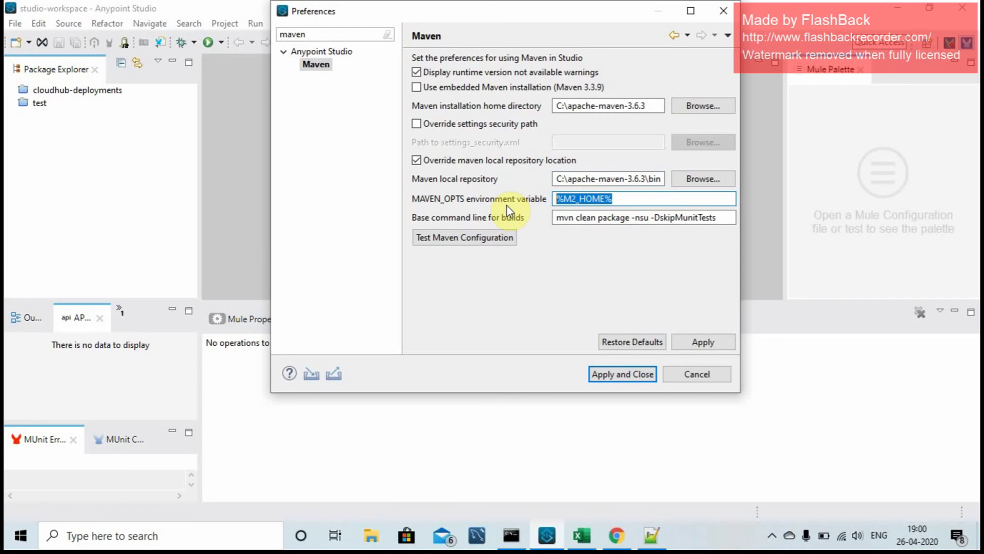
Step: Test the Maven configuration and examine the reported Maven home, Java version and runtime path
click(487, 239)
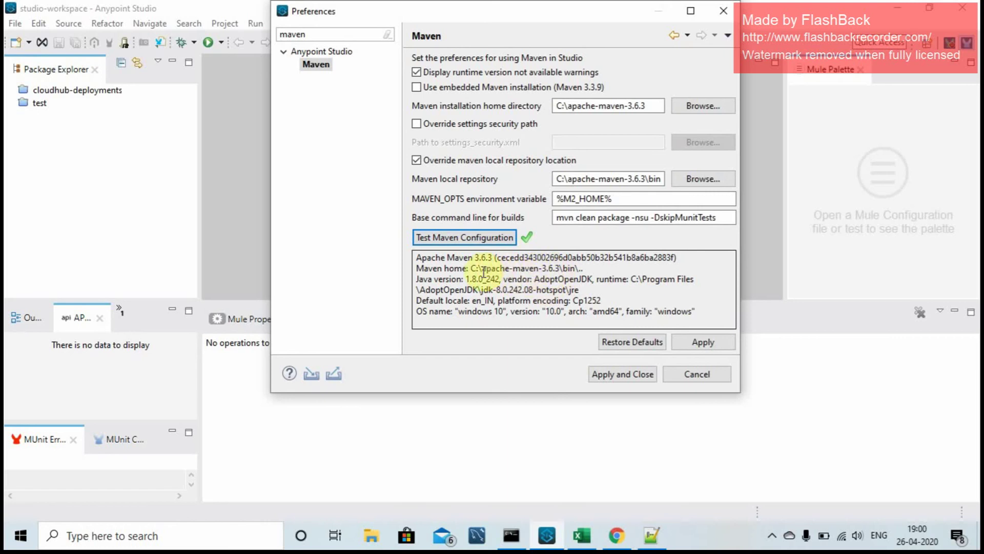
drag(470, 269, 583, 268)
drag(470, 276, 528, 291)
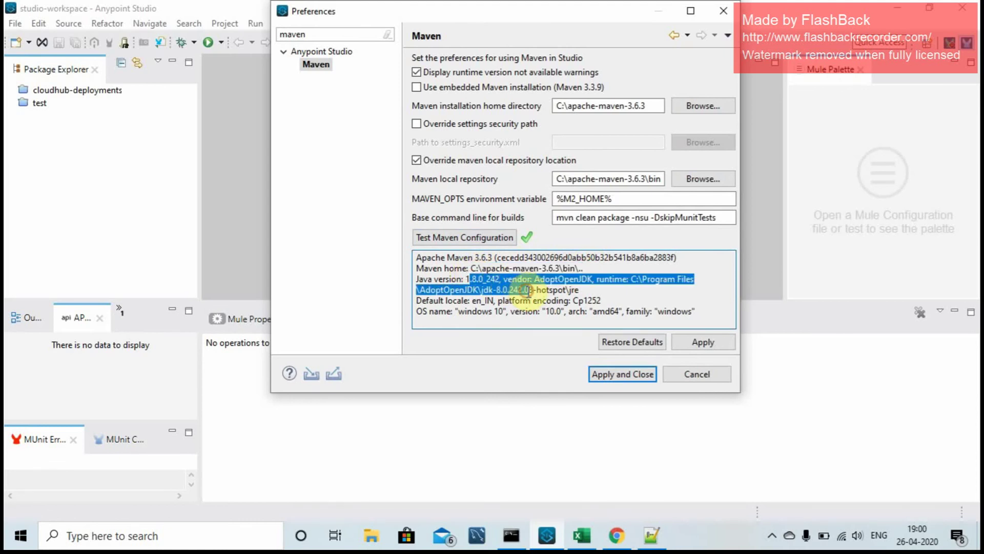
Step: Examine the reported OS name and architecture in the Maven test output, and apply and close the preferences
drag(456, 311, 494, 311)
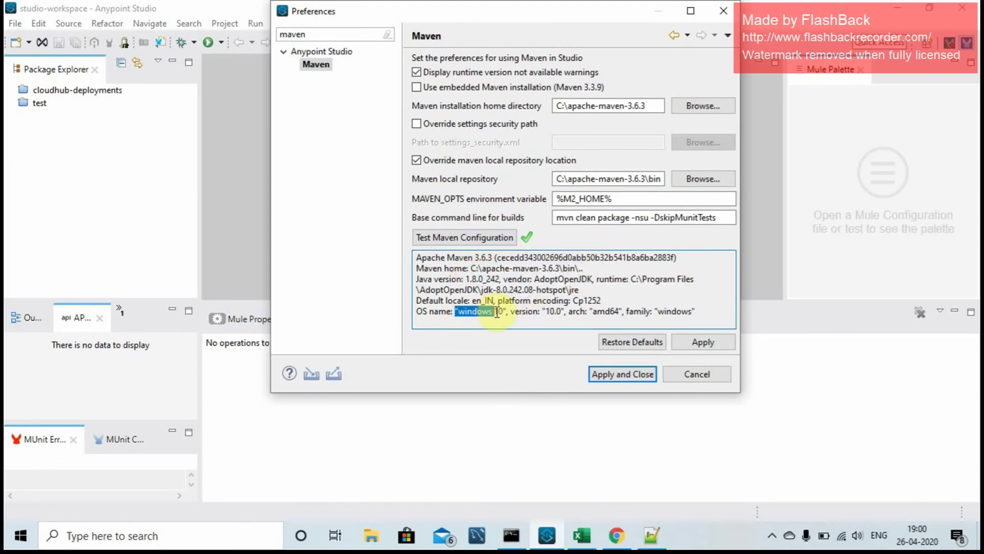
drag(596, 311, 624, 311)
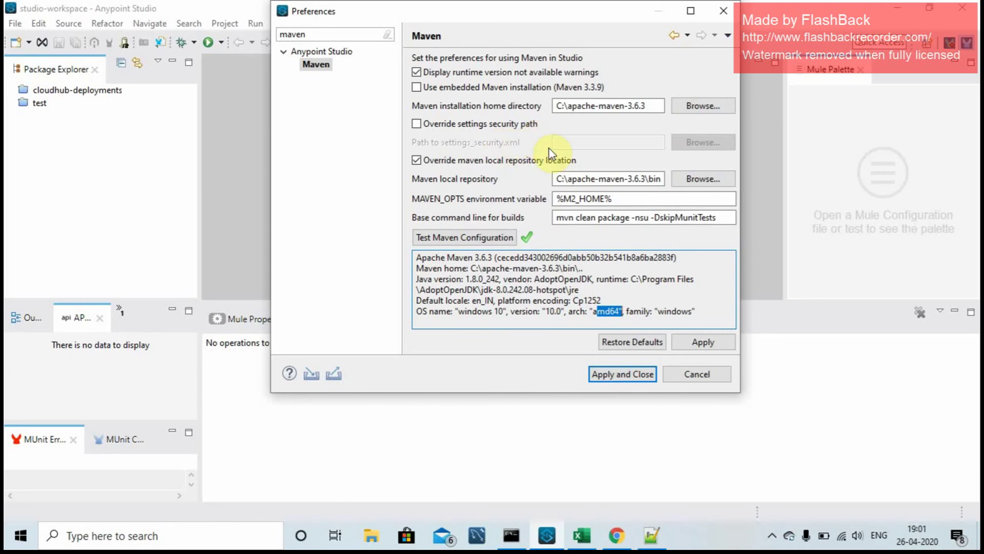
click(627, 375)
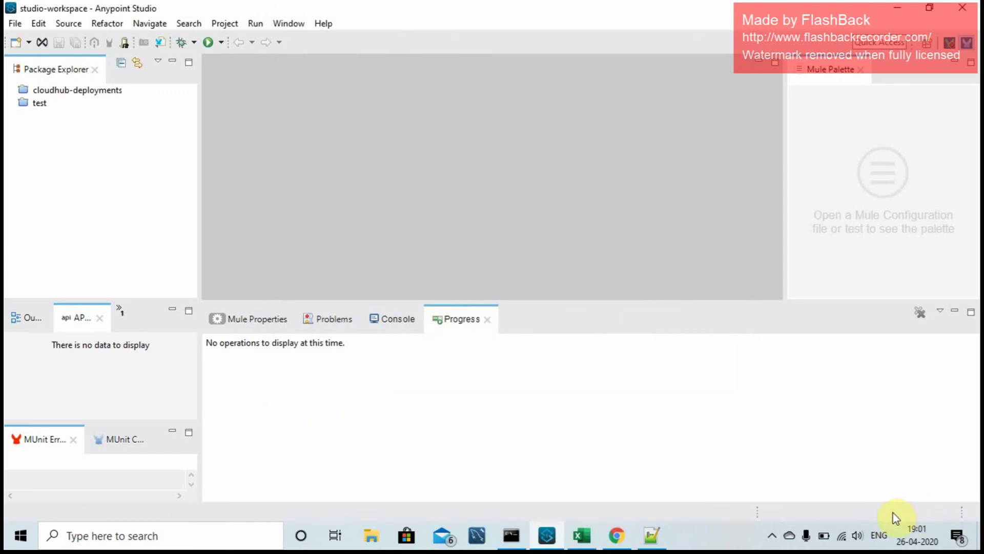
Step: Create a new Mule project named Firstdemo with the Mule Server 4.2.2 EE runtime in the default location
right_click(101, 188)
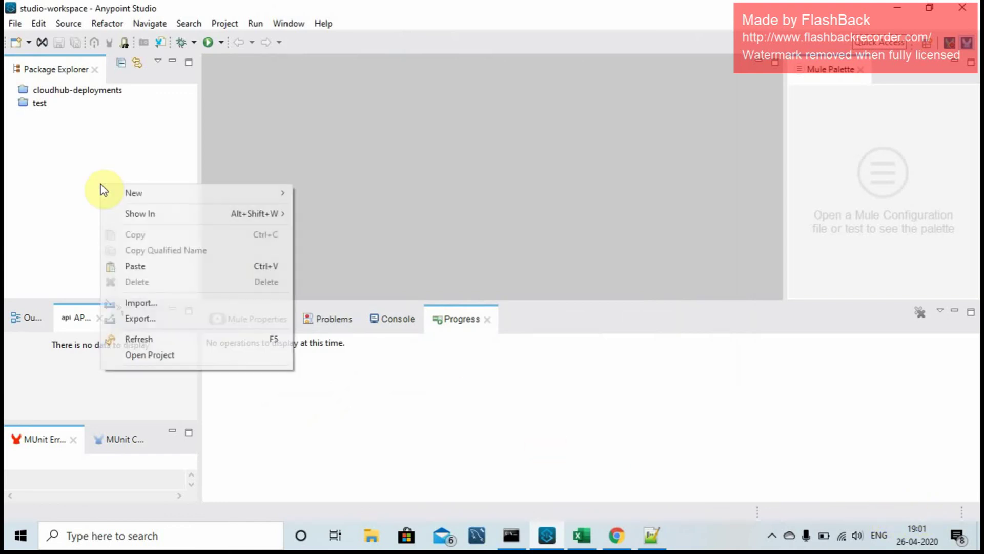
click(85, 122)
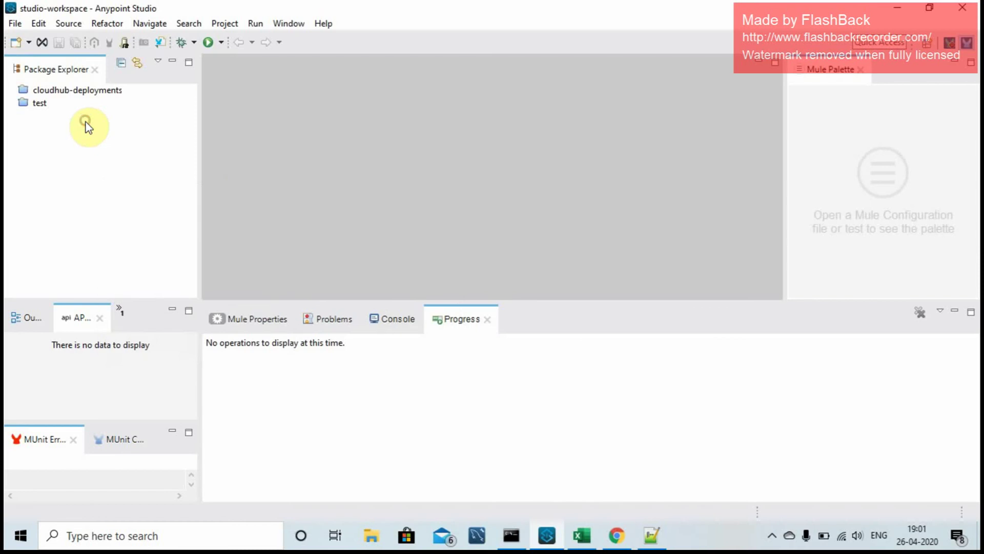
right_click(85, 122)
click(48, 143)
right_click(47, 142)
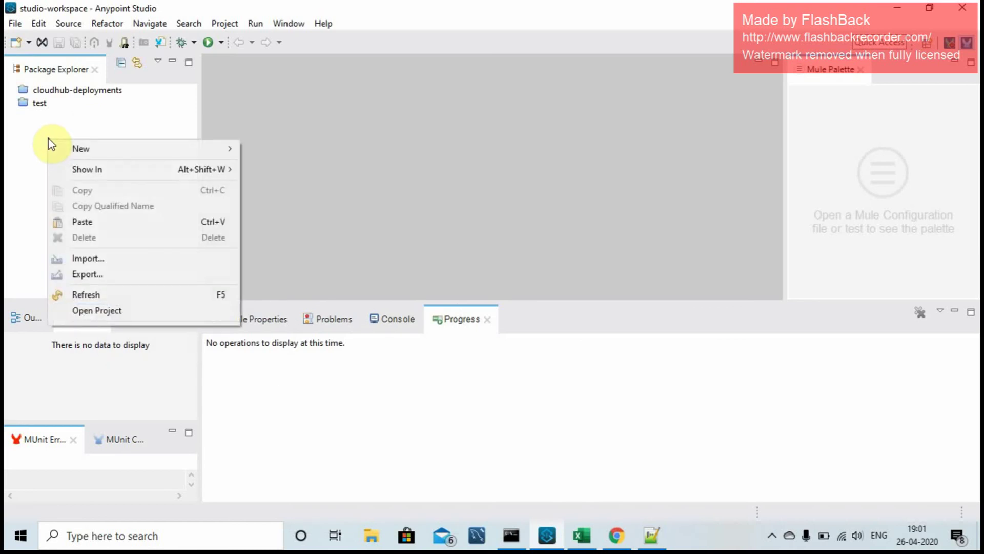
click(68, 120)
right_click(69, 119)
mouse_move(206, 126)
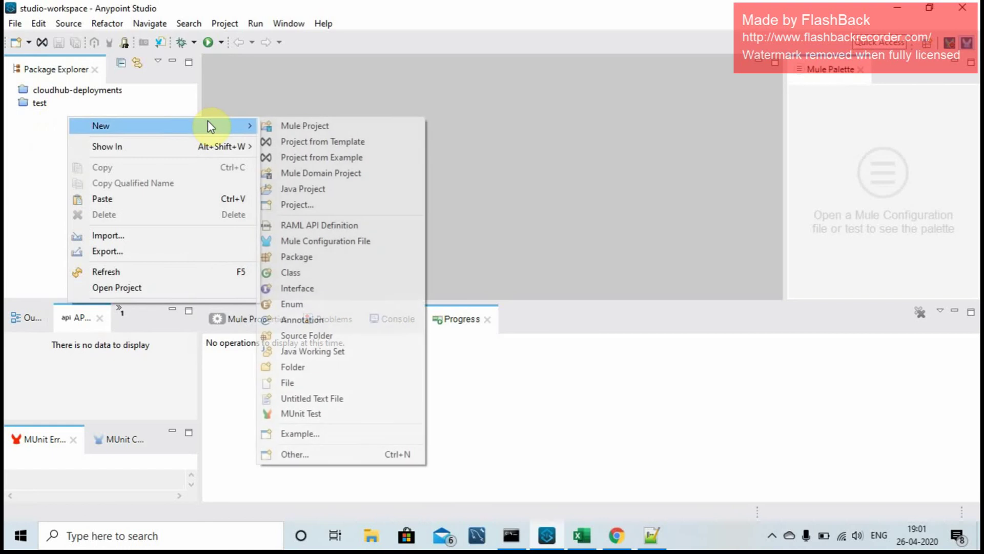
click(331, 127)
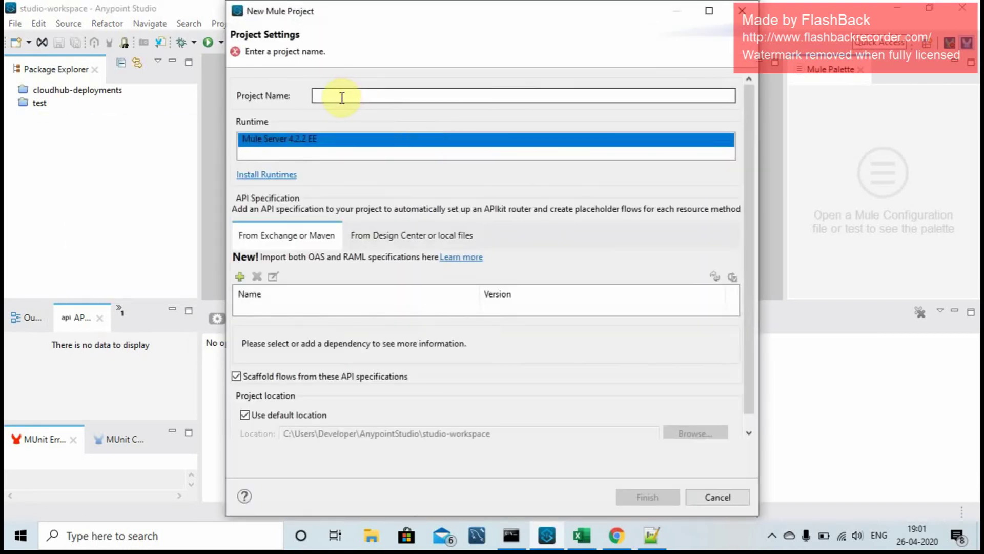
click(342, 97)
text(Firstdemo)
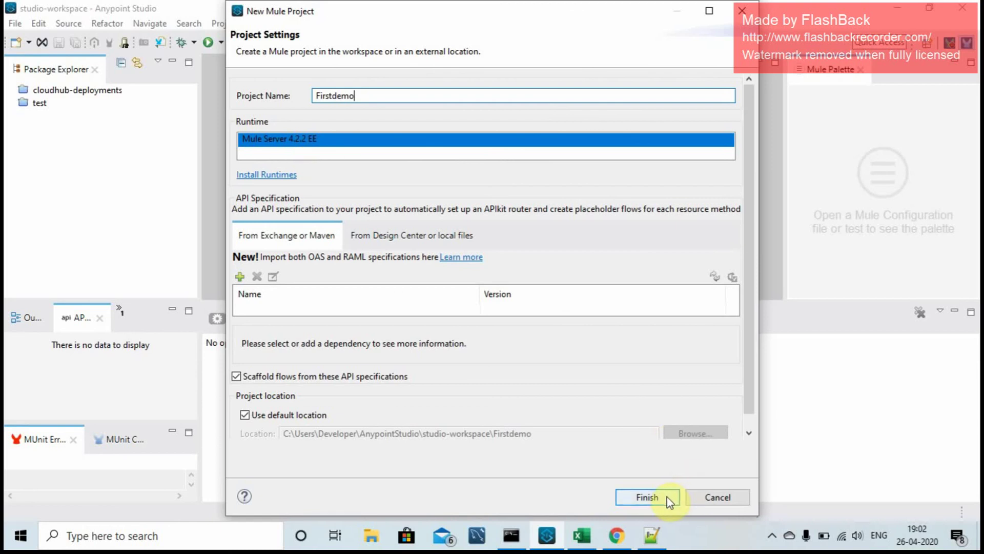
click(647, 497)
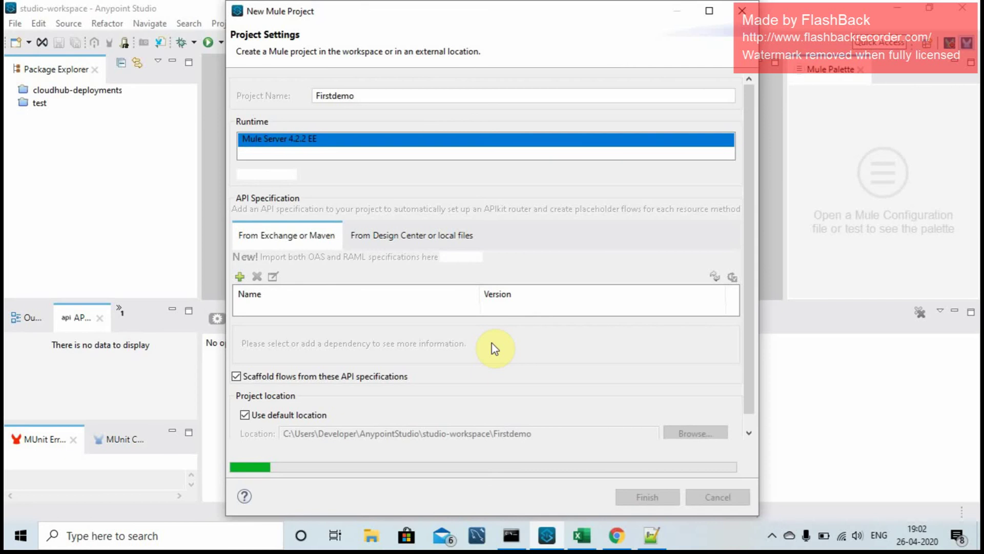
click(772, 539)
right_click(742, 509)
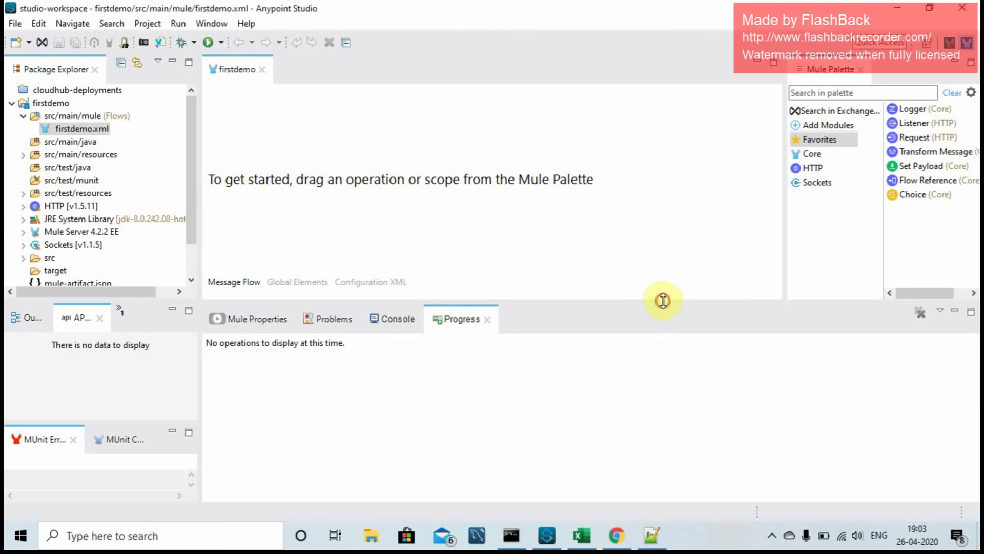
Step: Enlarge the flow editor and review the firstdemo project's folders, libraries and files in the Package Explorer
drag(662, 301, 659, 321)
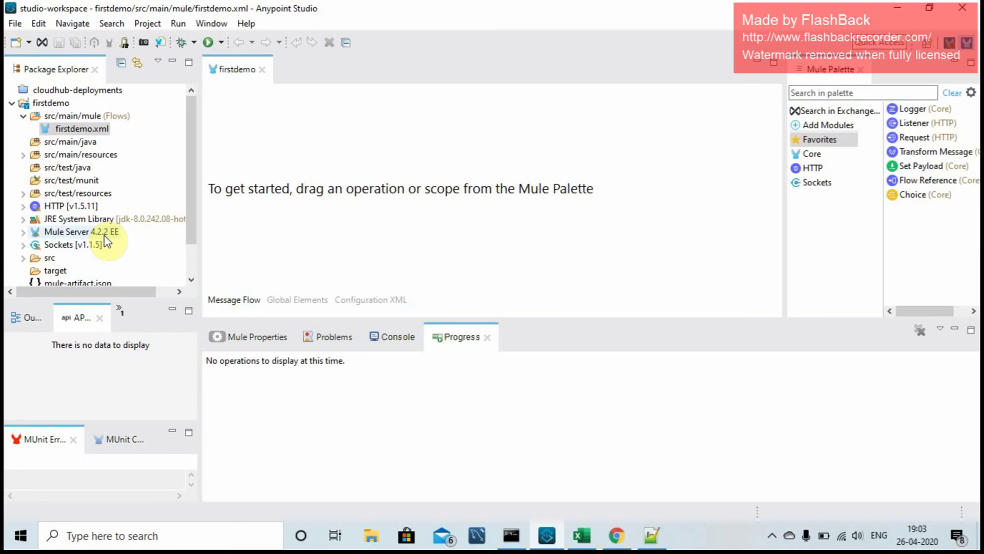
click(90, 244)
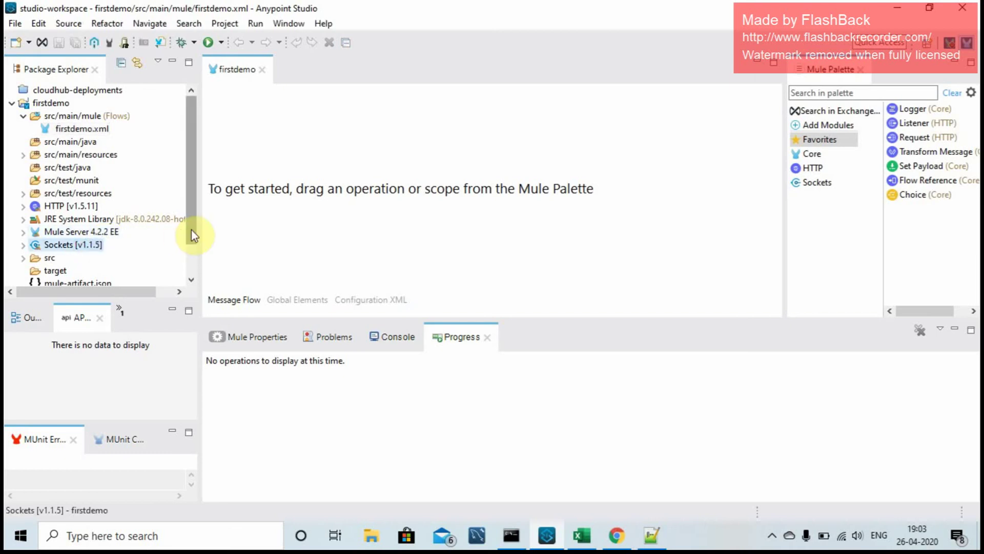
drag(192, 236, 189, 257)
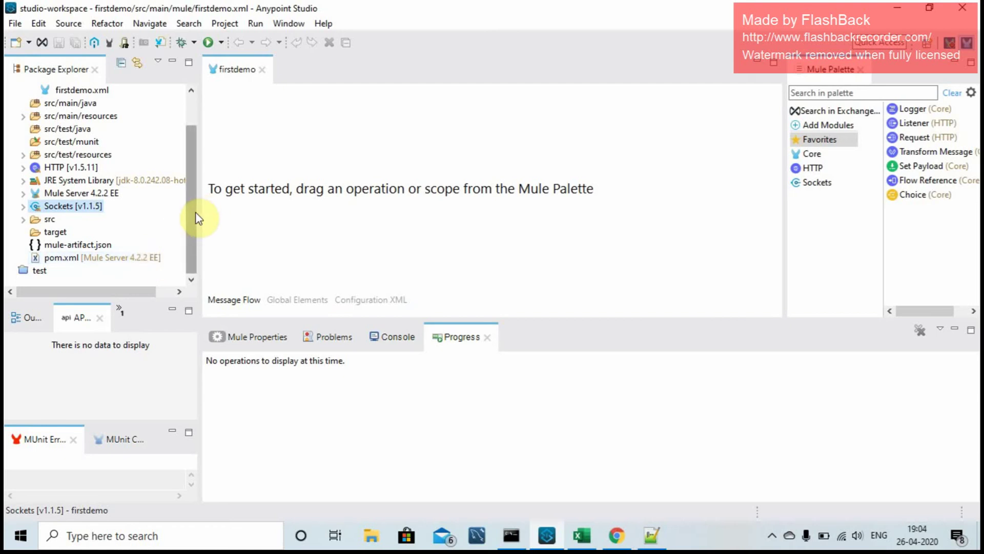
drag(194, 225, 195, 190)
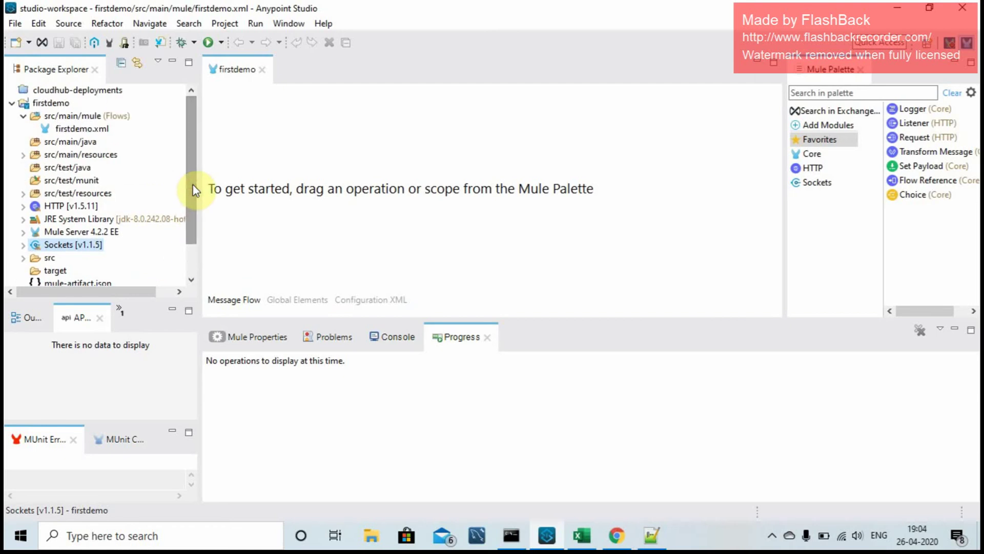
Step: Select firstdemo.xml and add an HTTP Listener from the Mule Palette to its empty message flow canvas
click(95, 129)
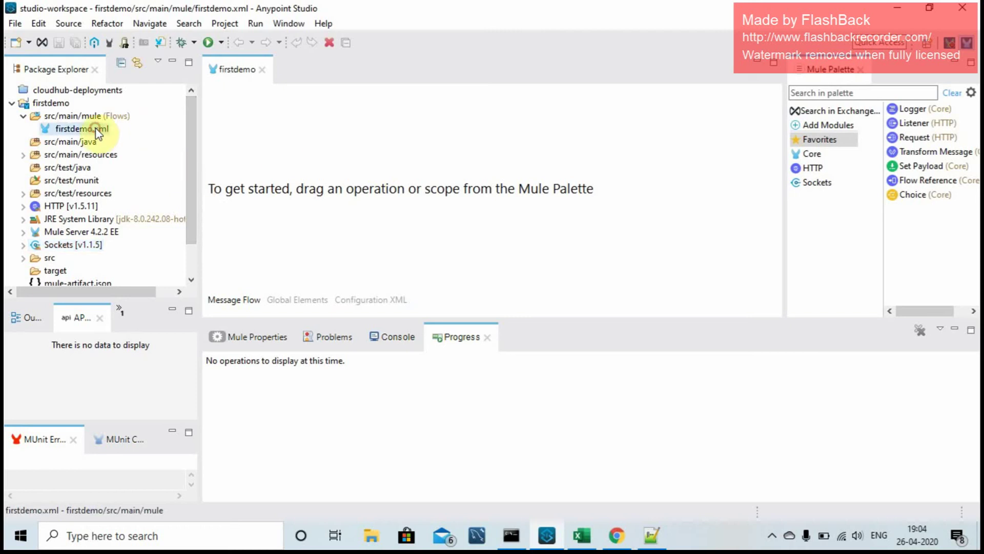
click(918, 124)
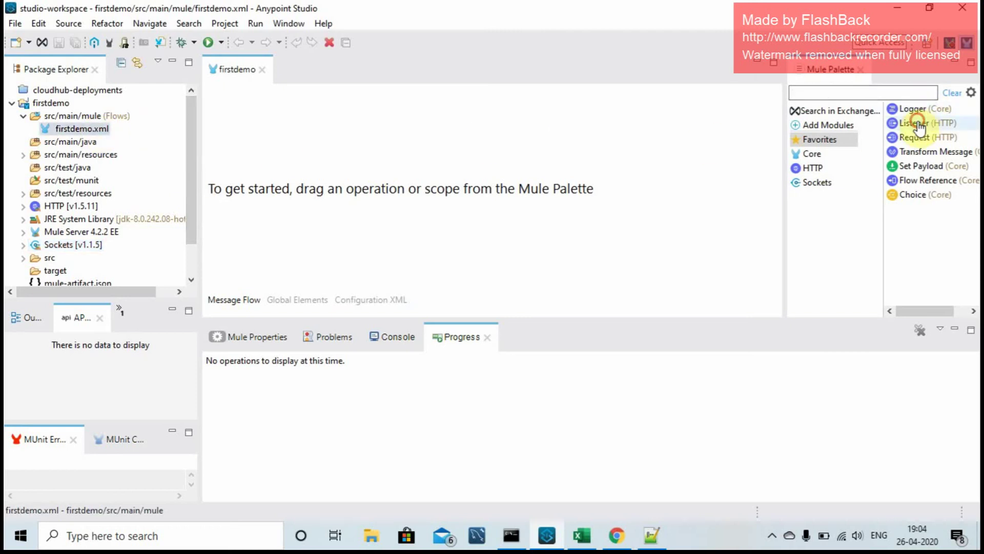
drag(918, 124, 269, 154)
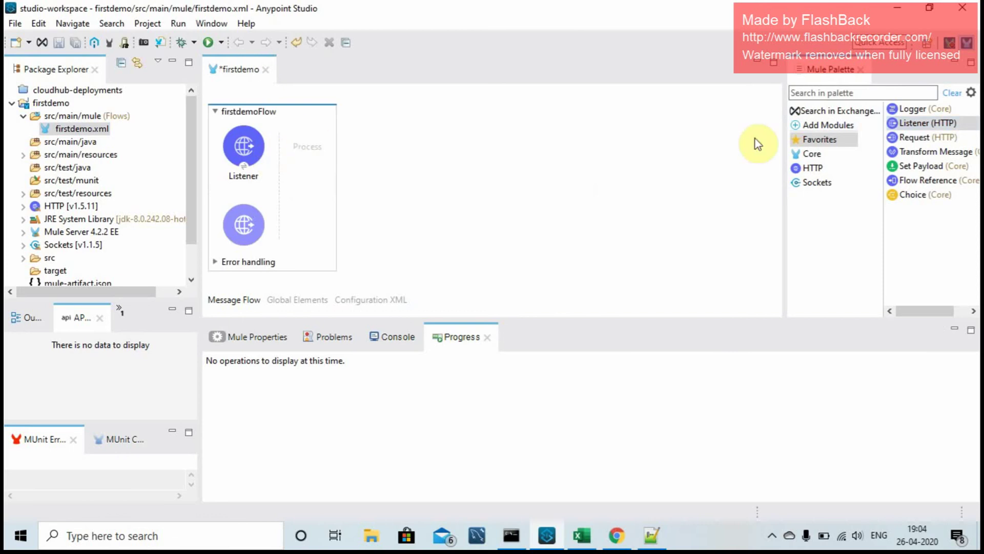
click(914, 108)
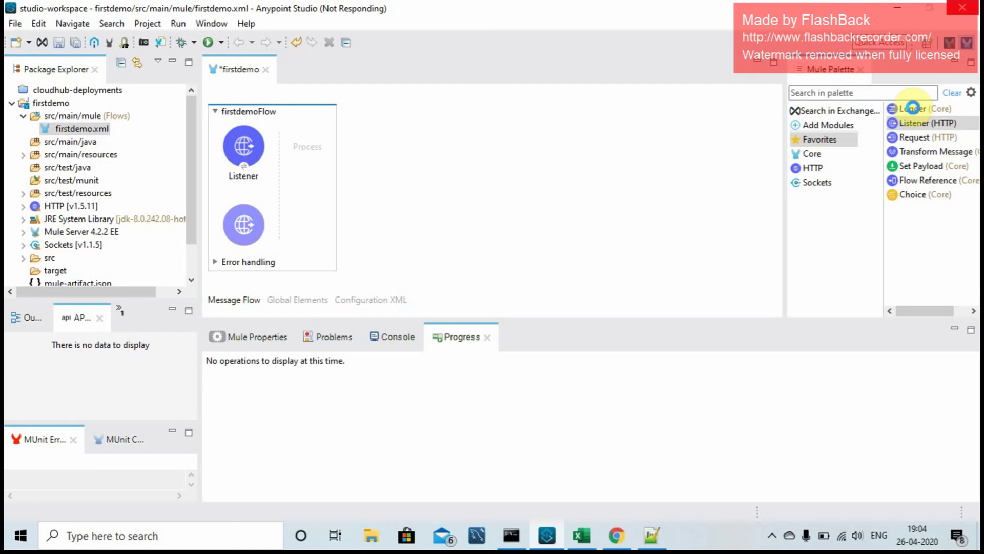
click(772, 536)
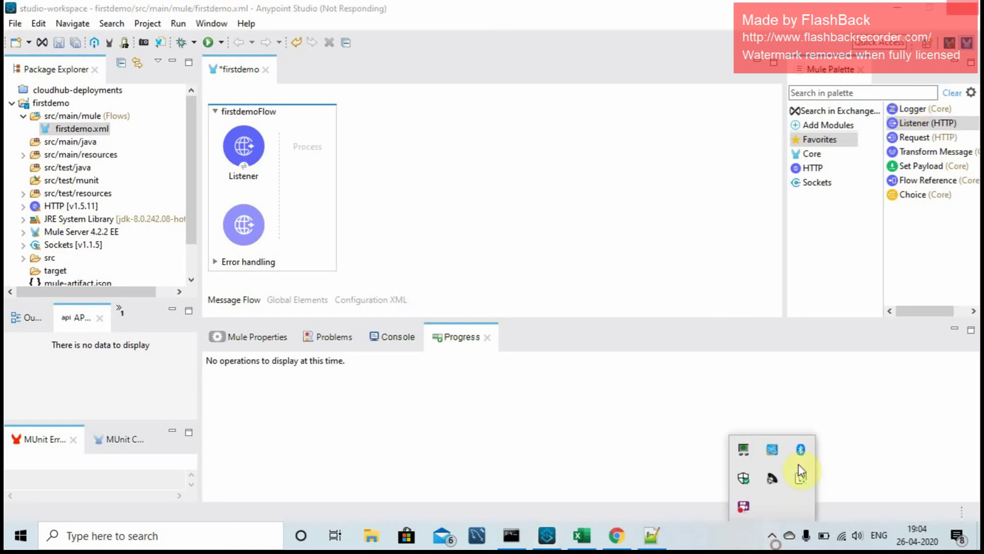
click(745, 507)
click(823, 348)
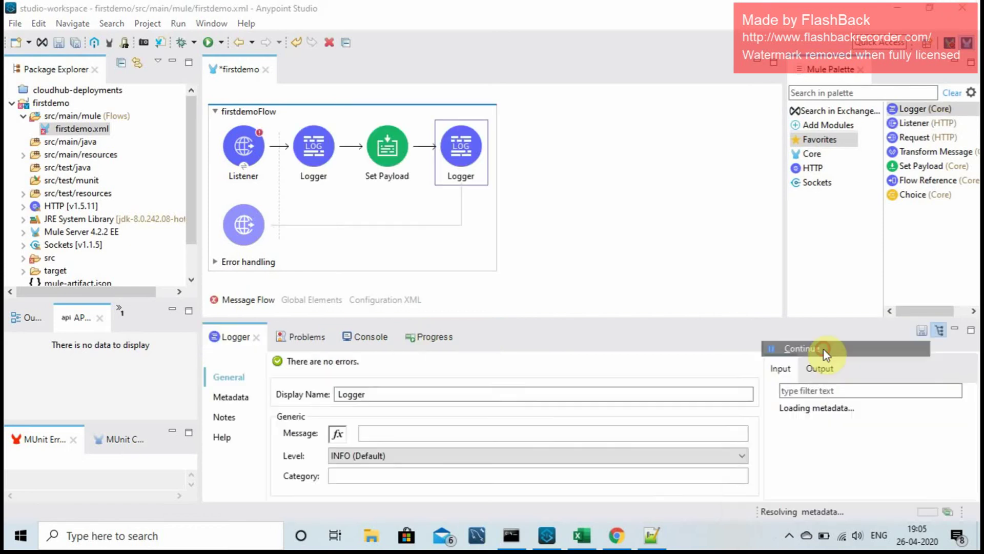
click(732, 221)
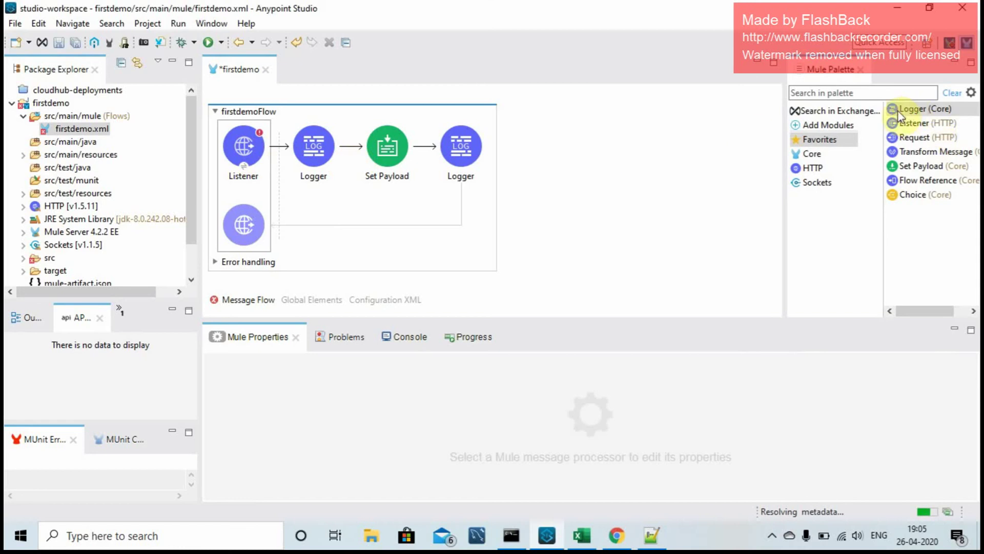
drag(898, 111, 325, 168)
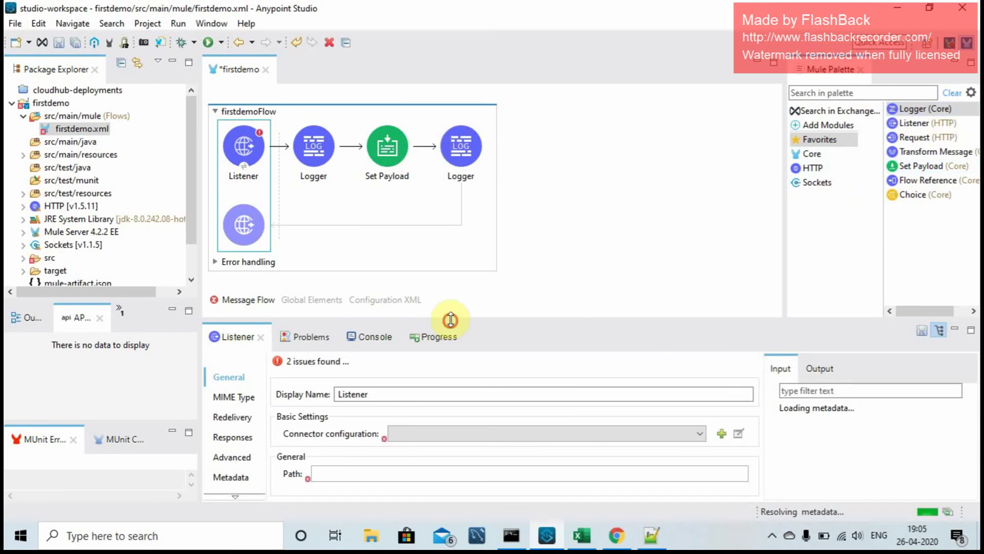
Step: Enlarge the Listener's properties area and start a new HTTP Listener connector configuration
drag(451, 320, 460, 260)
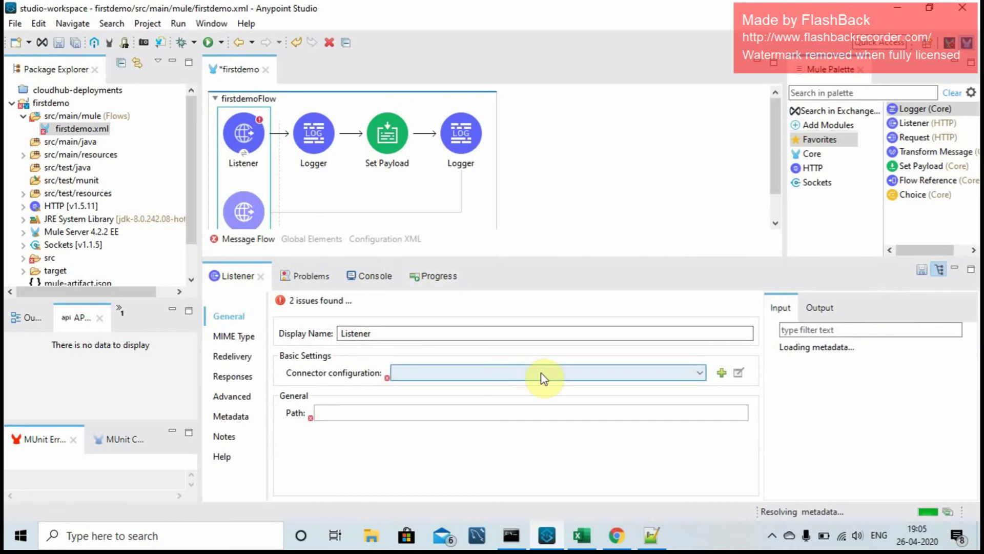
click(721, 374)
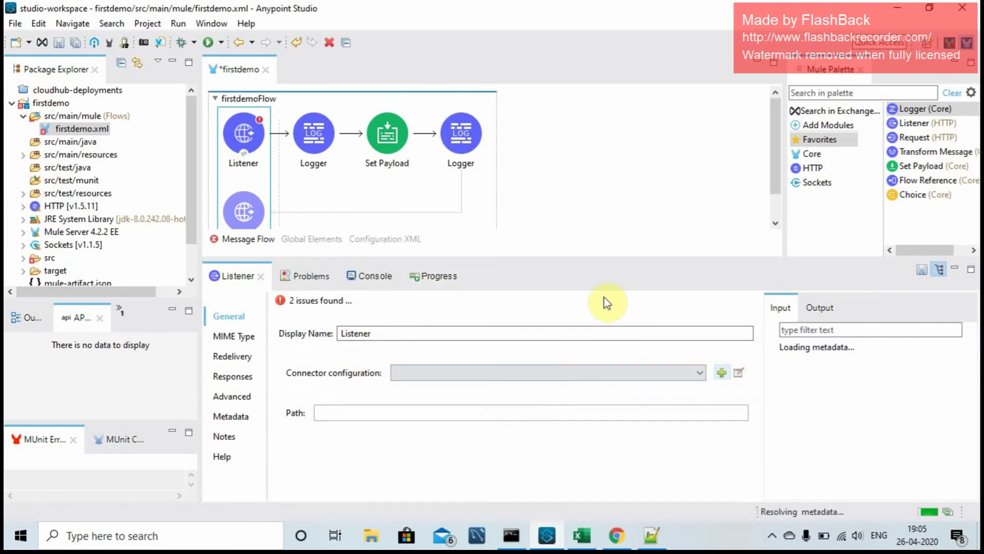
click(719, 368)
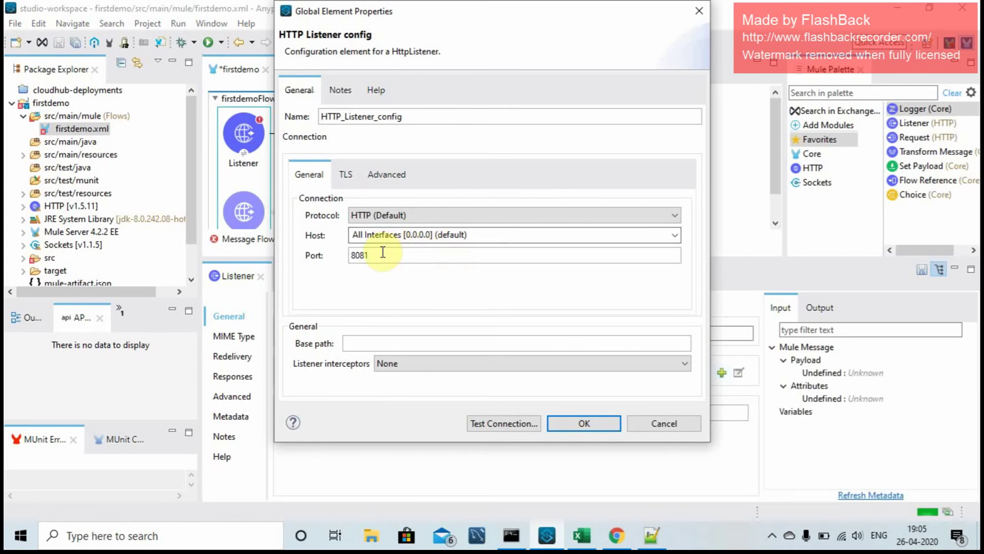
Step: Test the HTTP Listener configuration's connection on port 8081 and close the test result
drag(381, 251, 349, 255)
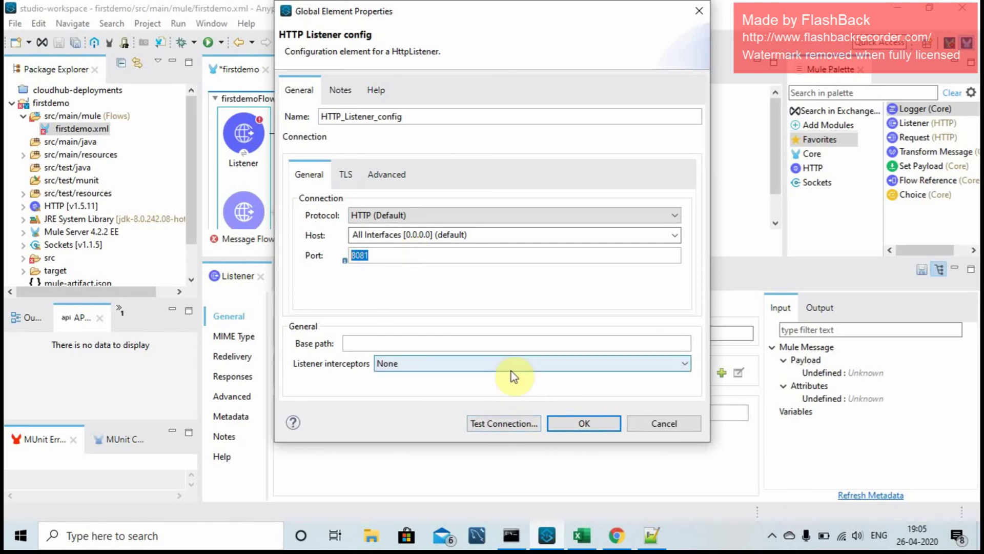
click(510, 422)
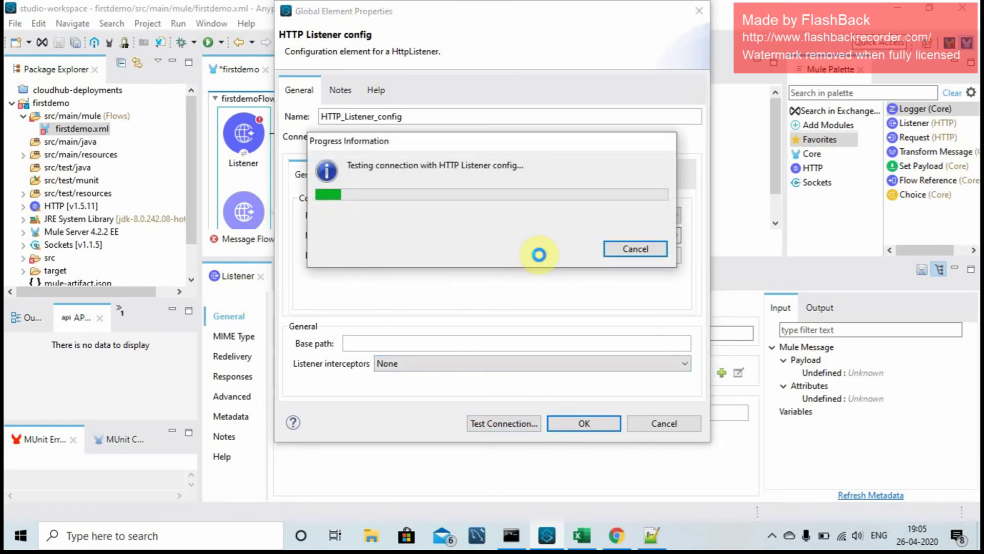
drag(545, 137, 590, 49)
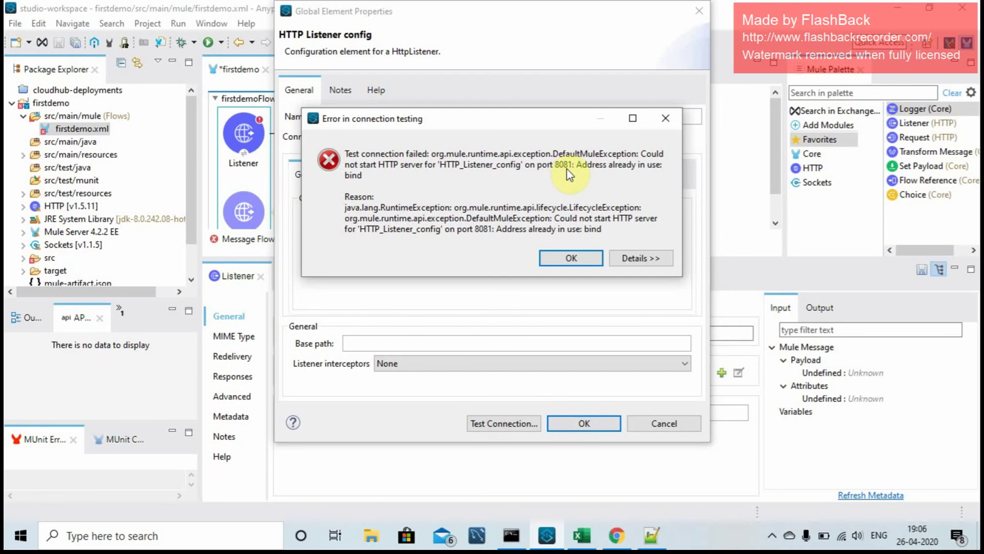
click(572, 258)
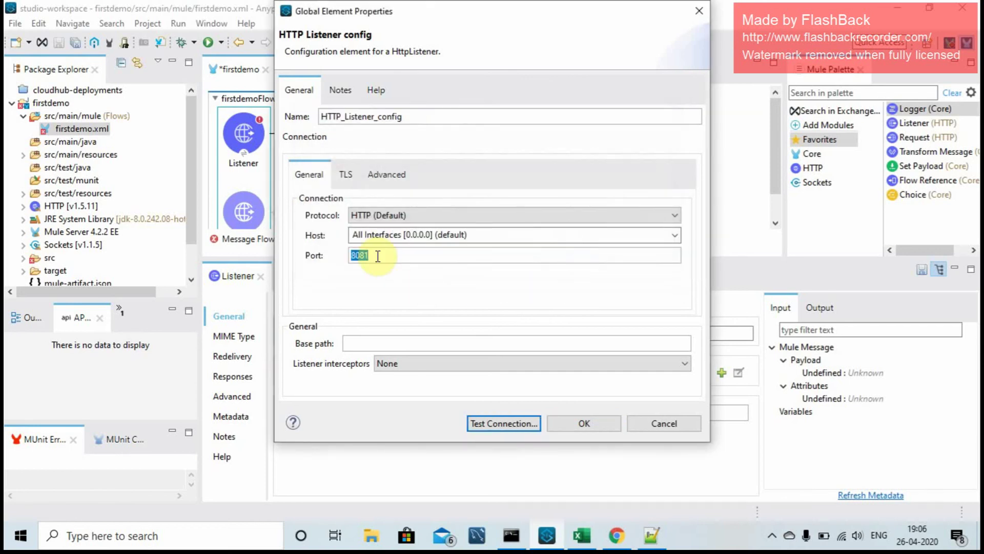
Step: Set the HTTP Listener configuration's port to 8082, test the connection and save the configuration
click(375, 254)
text(2)
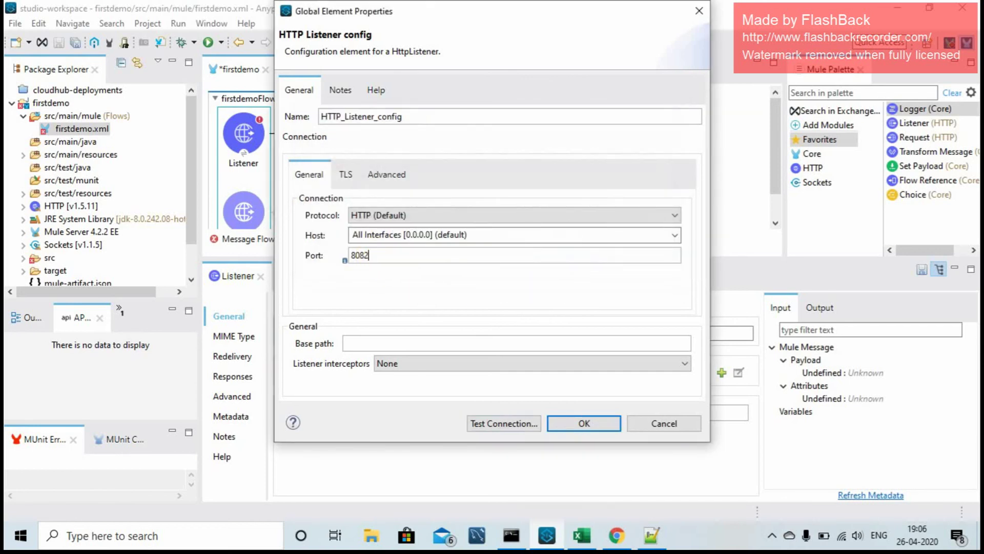
click(504, 424)
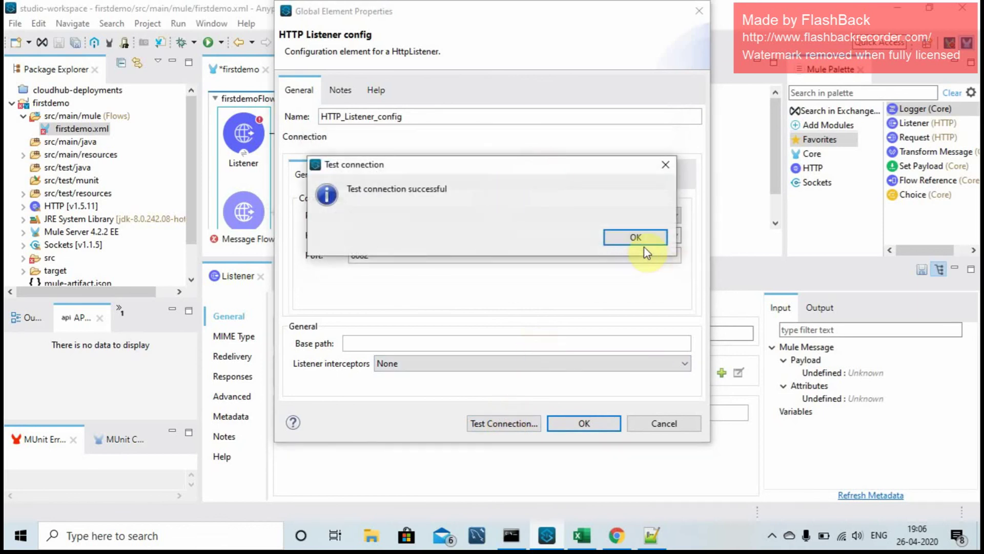
click(643, 240)
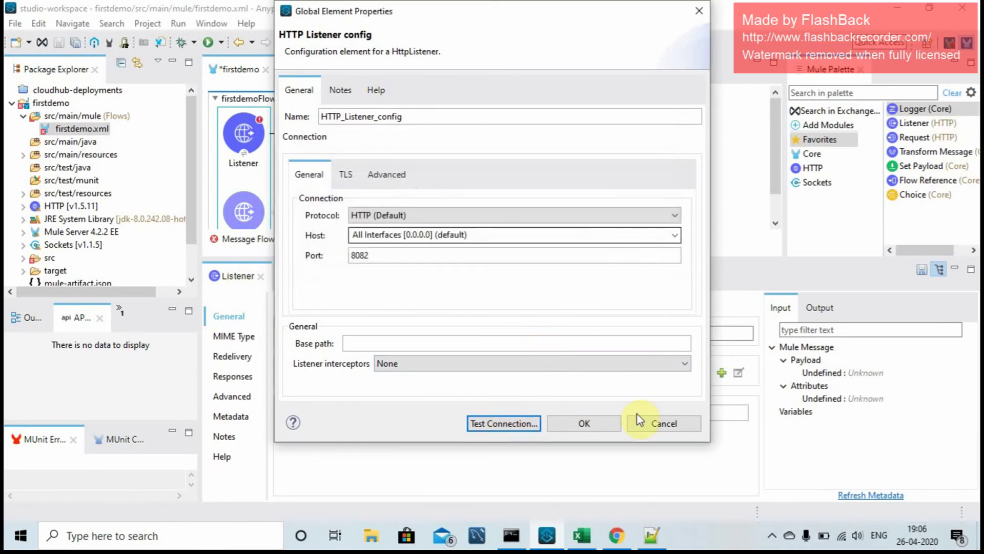
click(571, 422)
Step: Set the HTTP Listener's path to /demo and restrict its allowed methods to GET
click(335, 414)
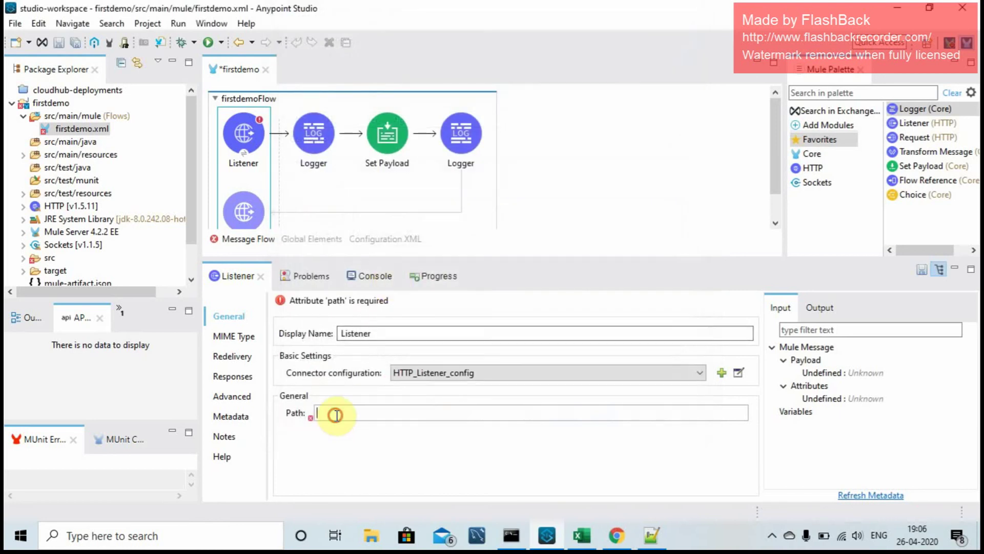
text(/demo)
click(233, 397)
click(431, 331)
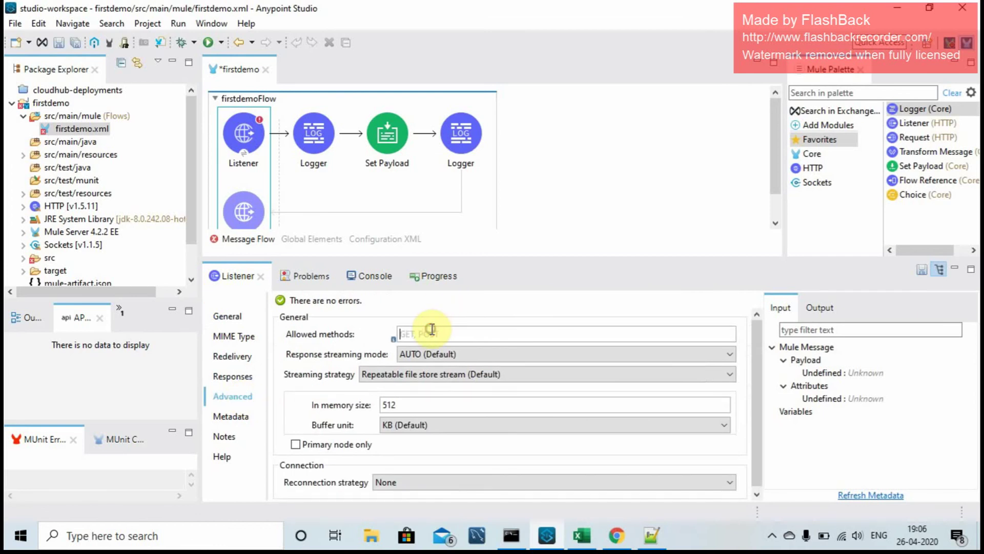
text(GET)
click(382, 210)
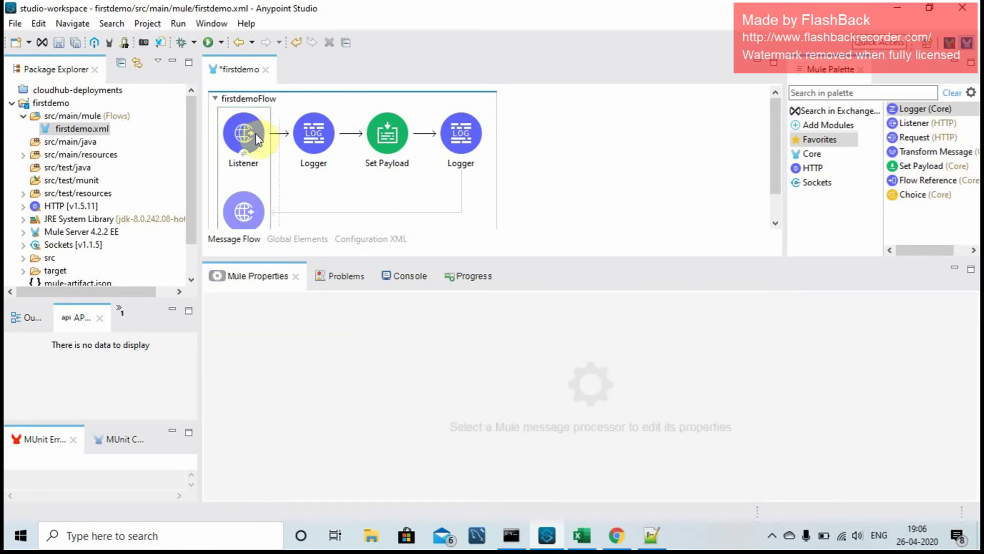
Step: Make the first Logger's message an expression reading "flow initiated..."
click(323, 142)
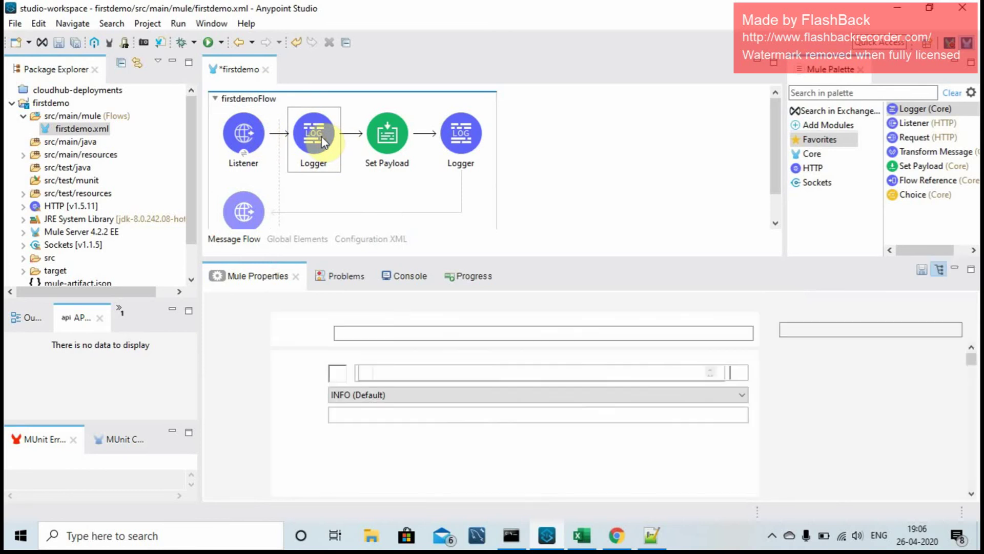
click(339, 374)
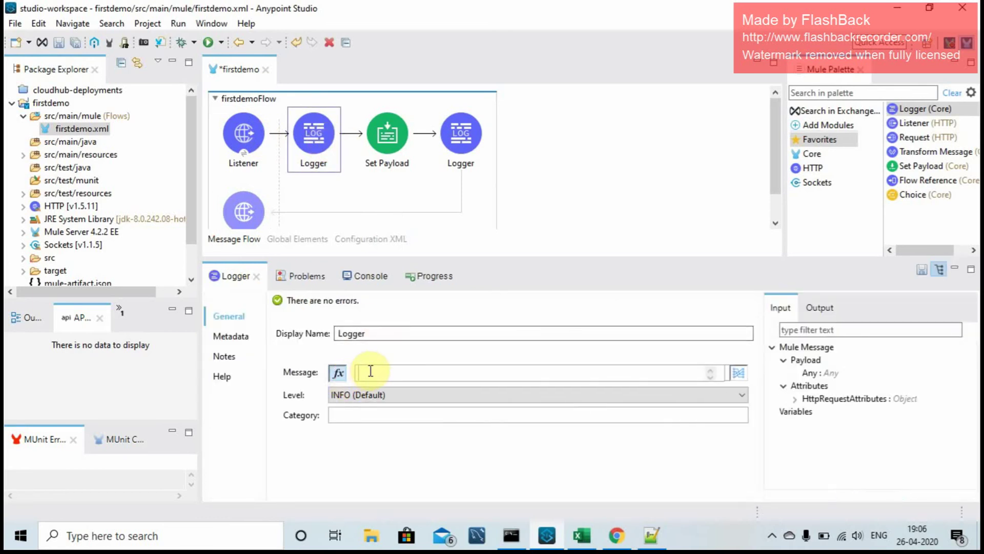
text("flow)
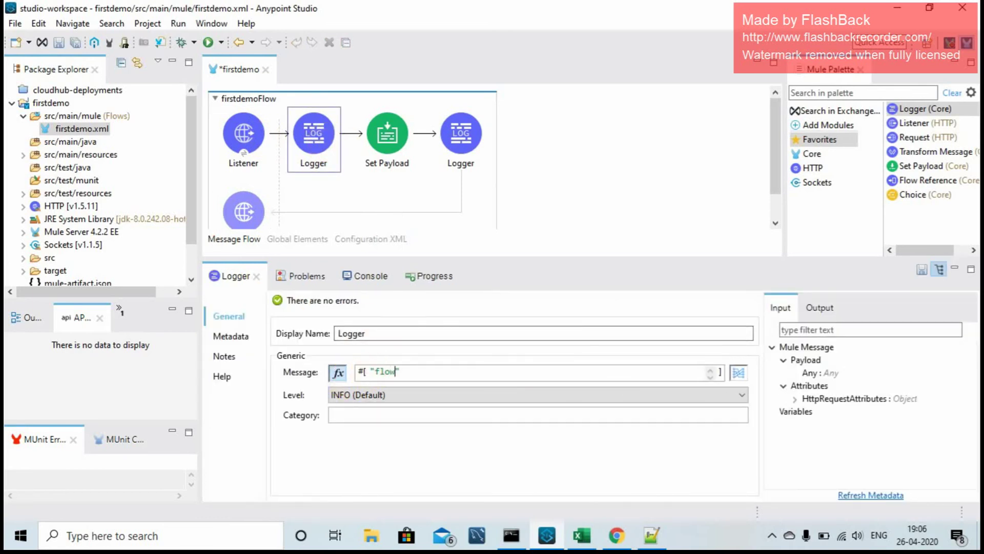
text( initiaite)
key(BackSpace)
key(BackSpace)
key(BackSpace)
text(.)
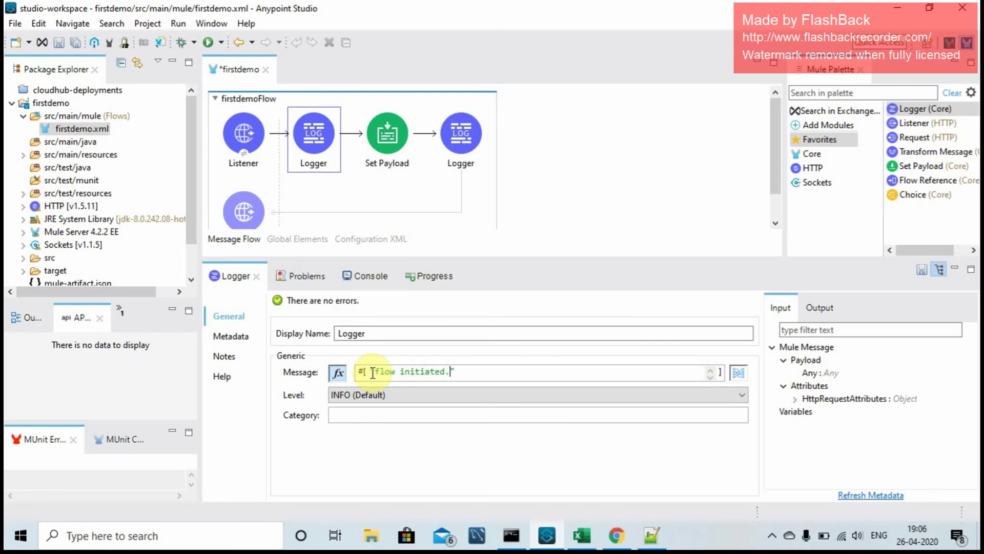
text(..)
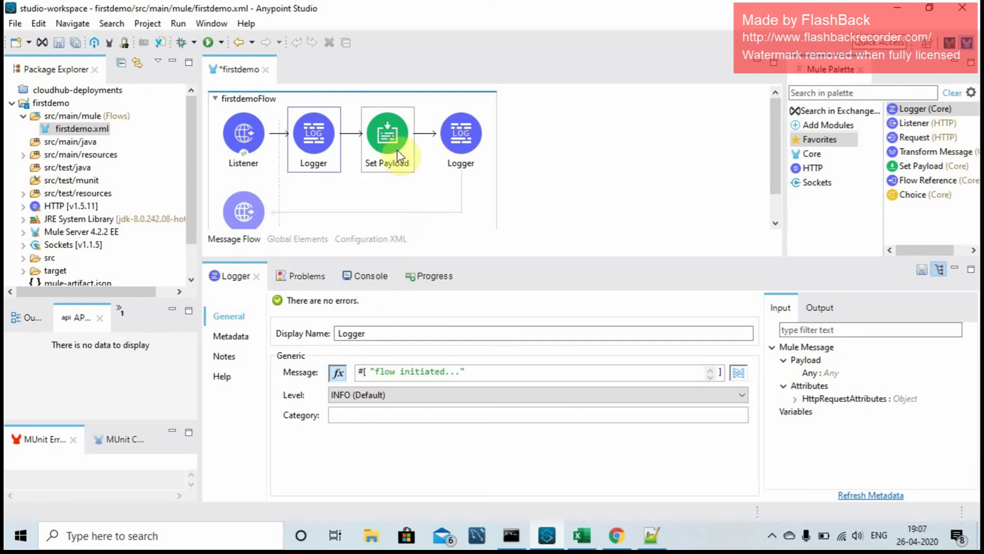
Step: Set the Set Payload value to now() as String {format: "dd-MMM-YYYY HH:mm:ss"} and save the flow
click(399, 154)
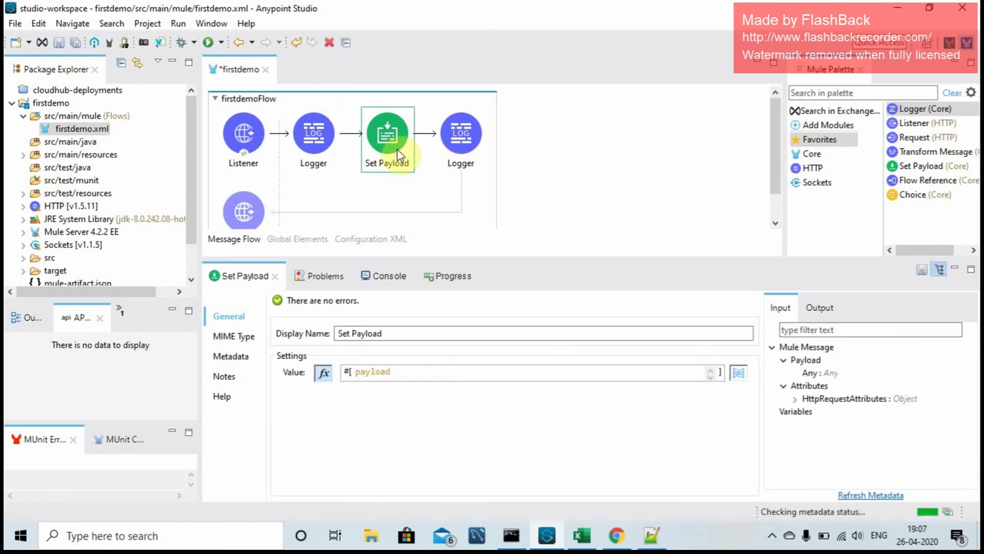
double_click(387, 371)
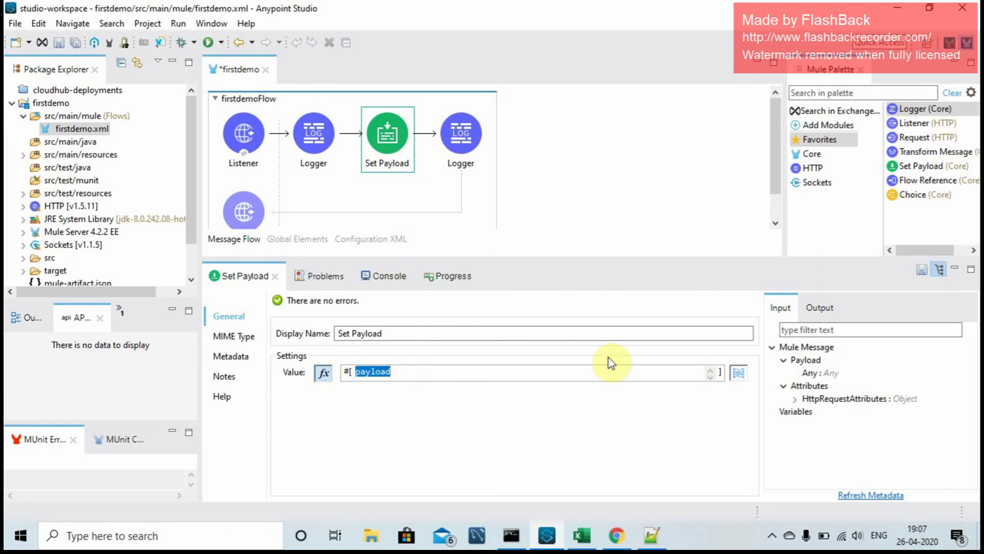
text(now)
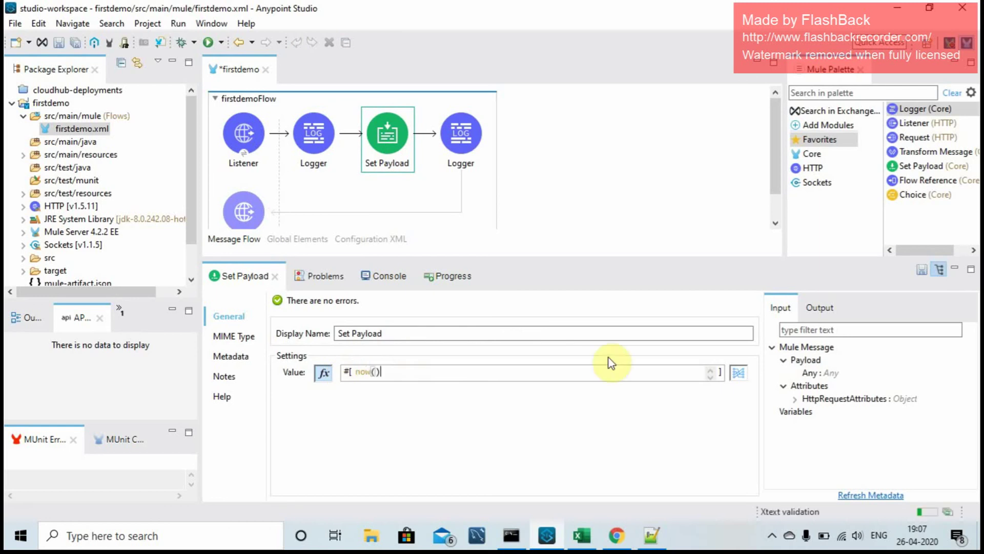
text(() as Str)
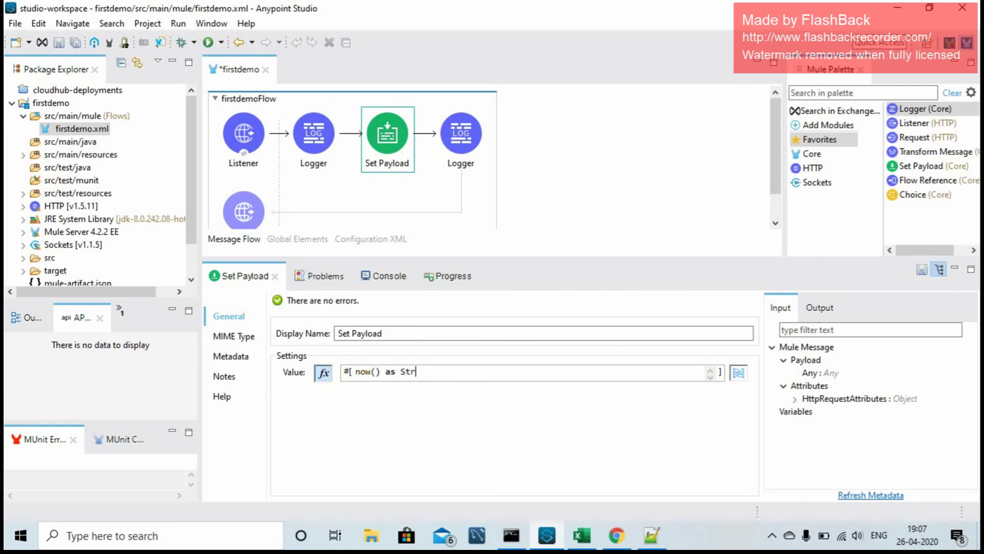
text(ing {")
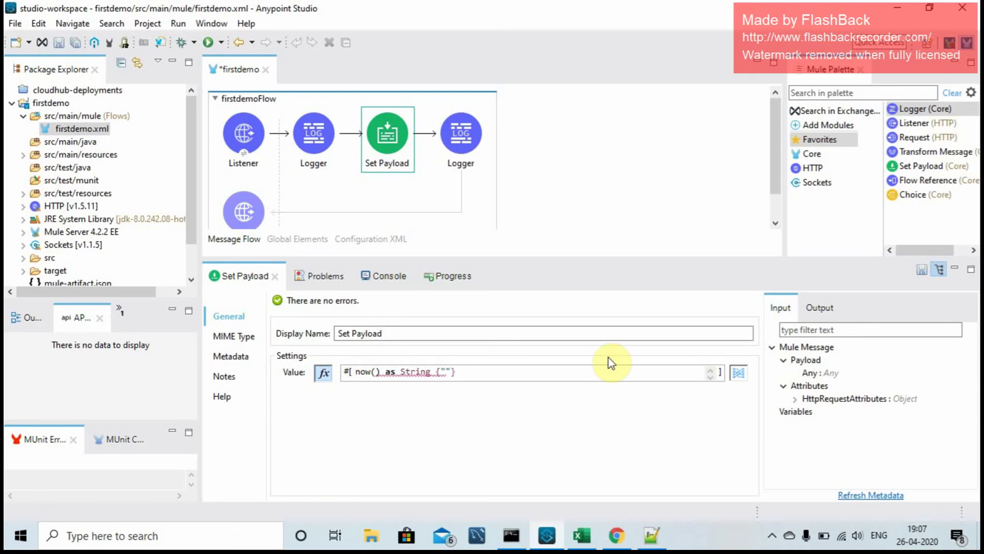
key(Left)
text(format: "dd)
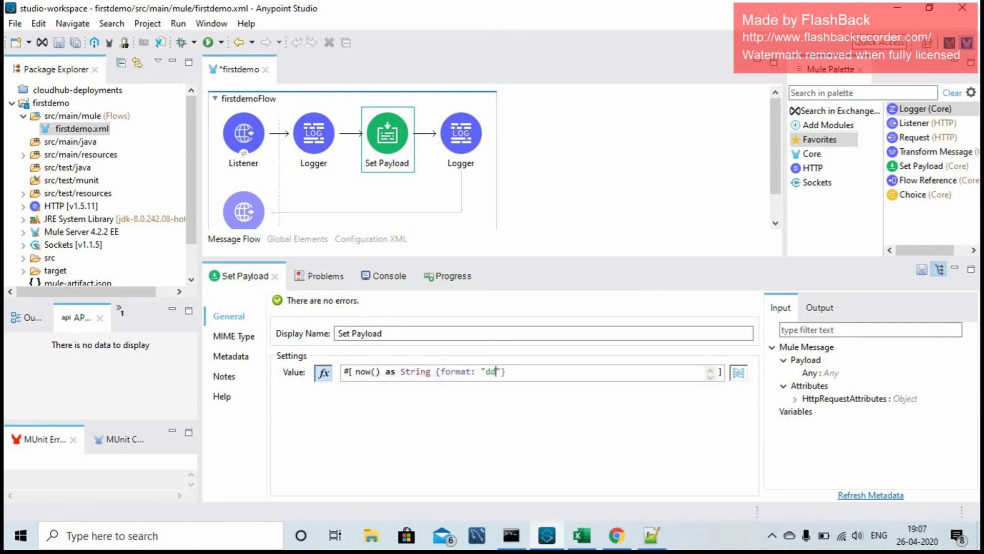
text(-MMM-)
text(YYYY)
key(Left)
text(HH:mm:ss)
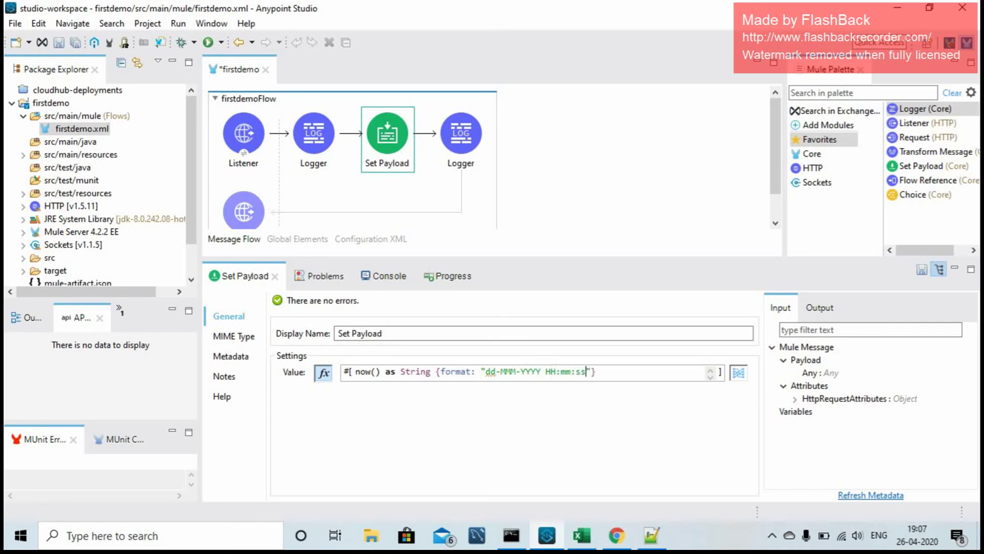
key(ctrl+s)
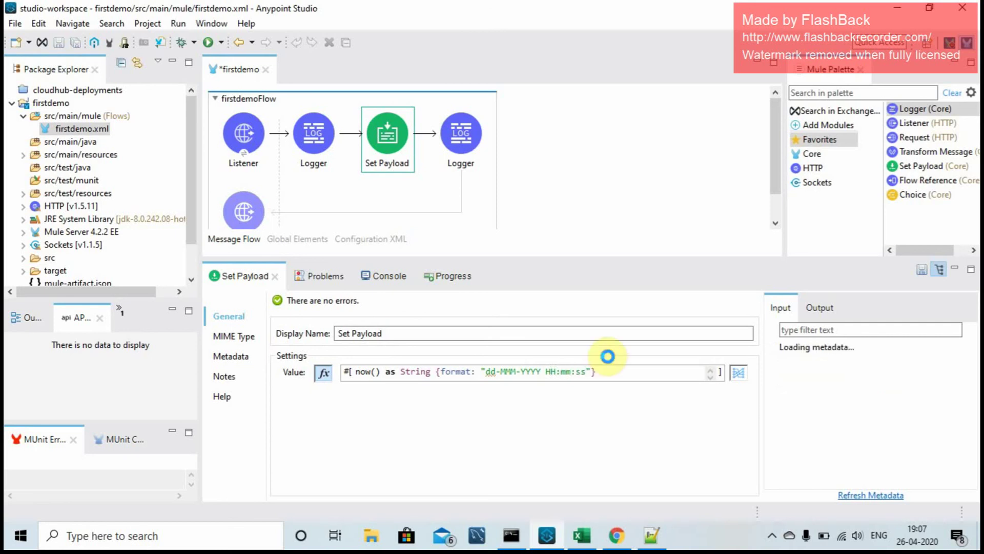
Step: Make the second Logger's message the expression "Flow completed.." and save the flow
click(469, 148)
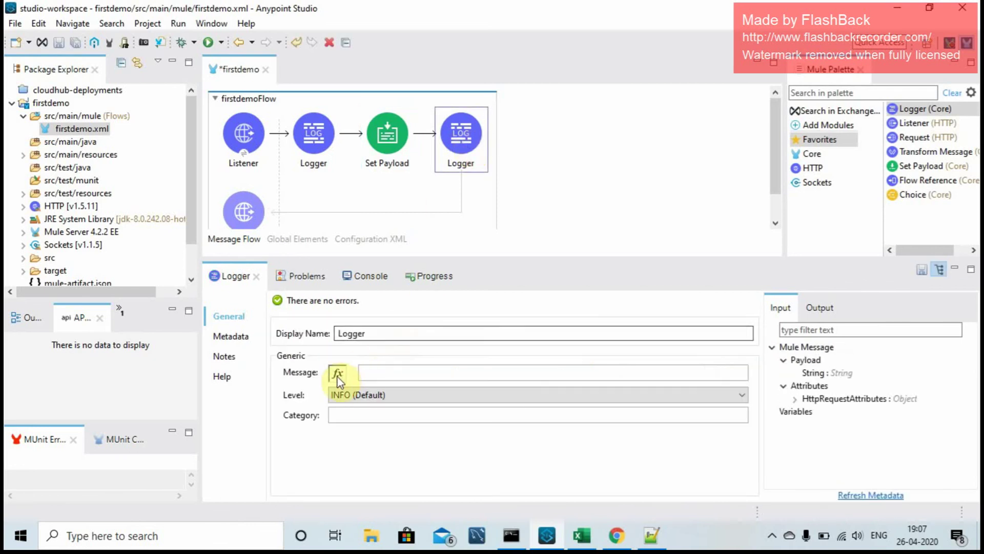
click(338, 373)
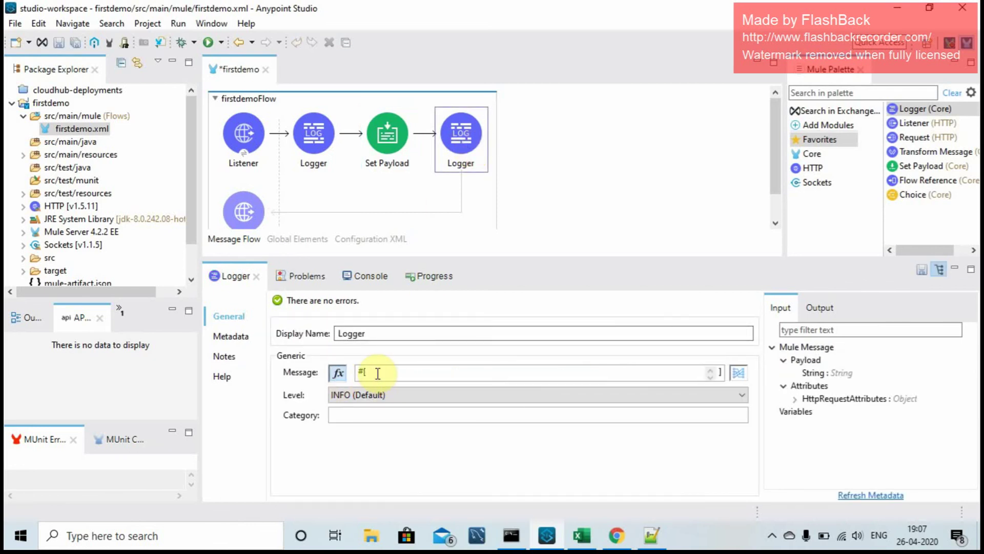
text("Flow)
text( completed)
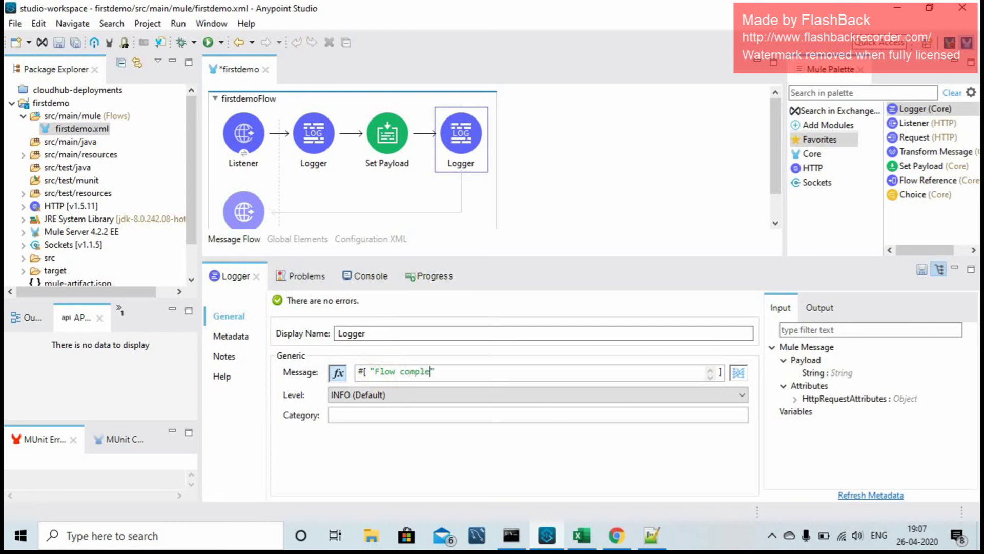
text(..)
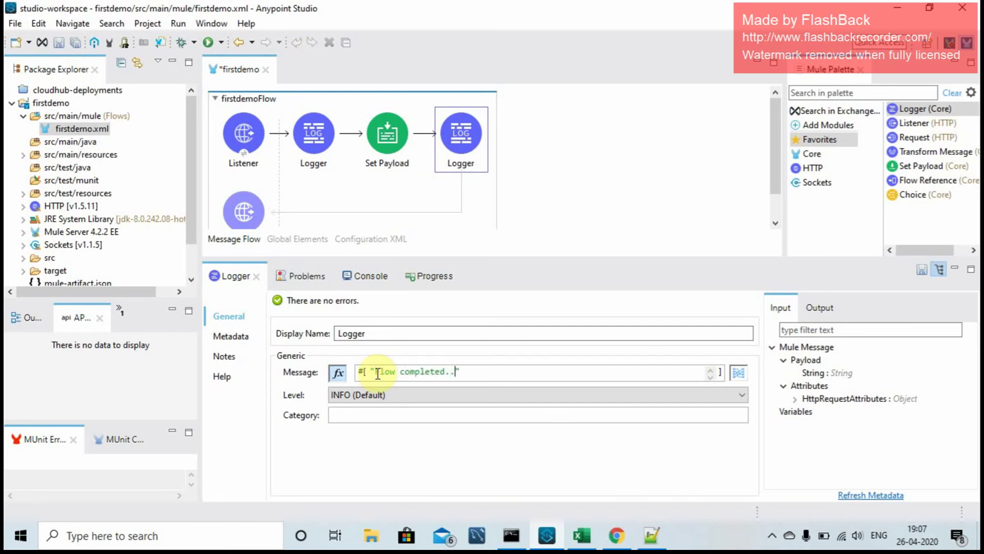
key(ctrl+s)
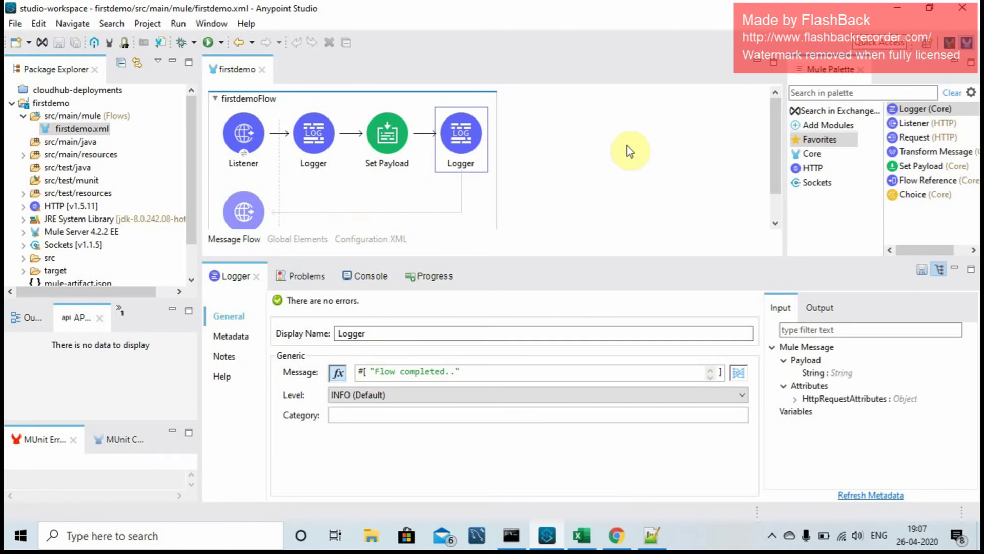
Step: Run the firstdemo project from its message flow canvas
right_click(594, 151)
click(598, 159)
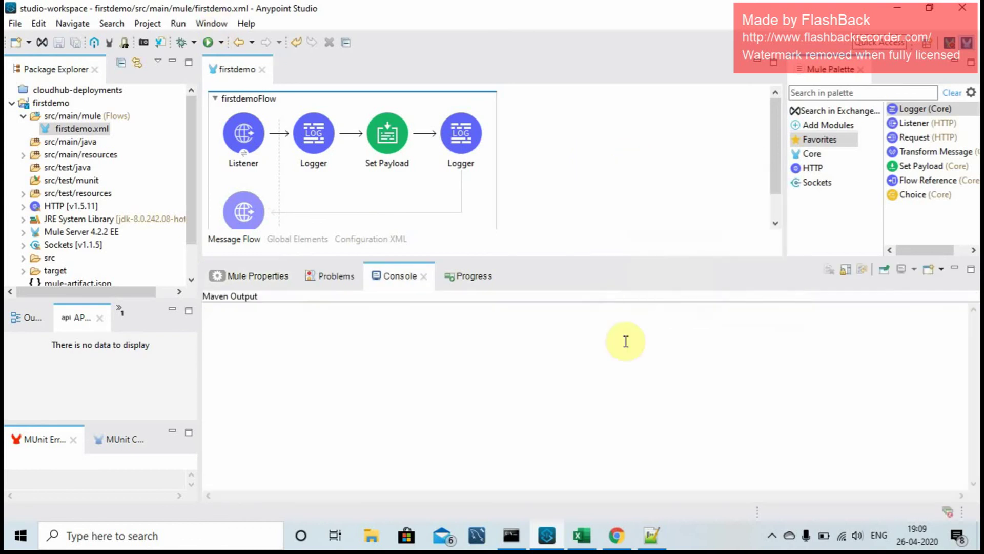
right_click(629, 206)
click(636, 212)
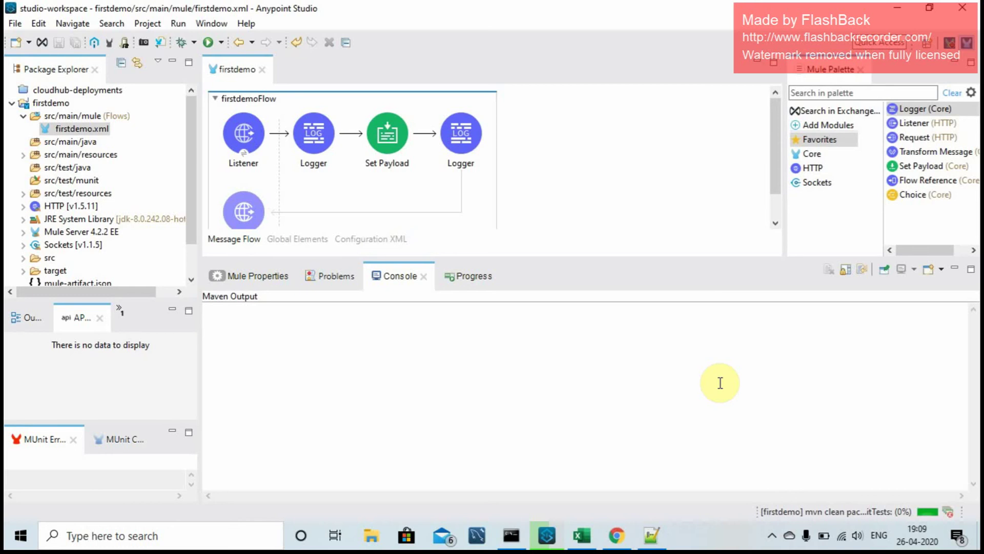
click(772, 536)
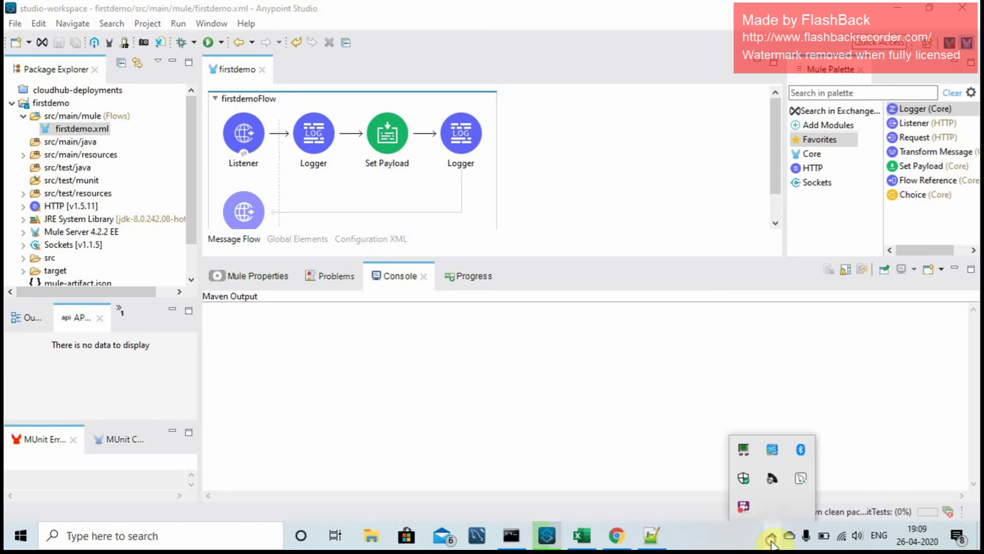
right_click(746, 507)
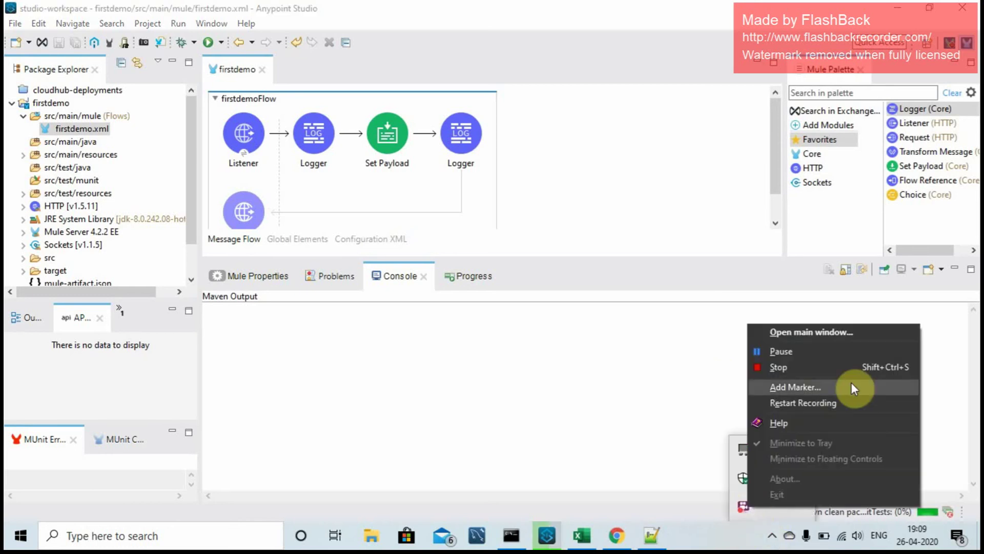
click(811, 352)
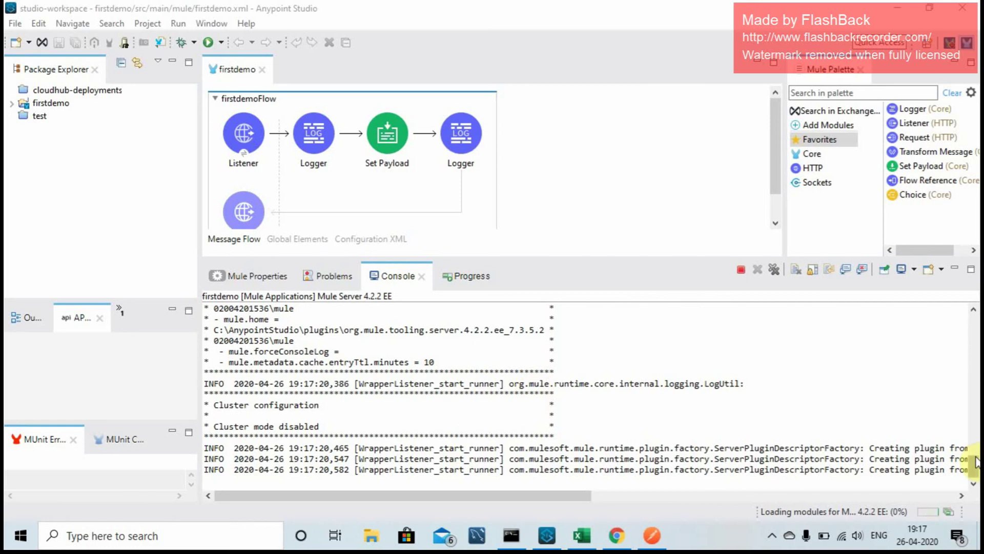
Step: Maximize the console, wrap its long lines and examine the firstdemo startup and deployment log
drag(974, 461, 975, 469)
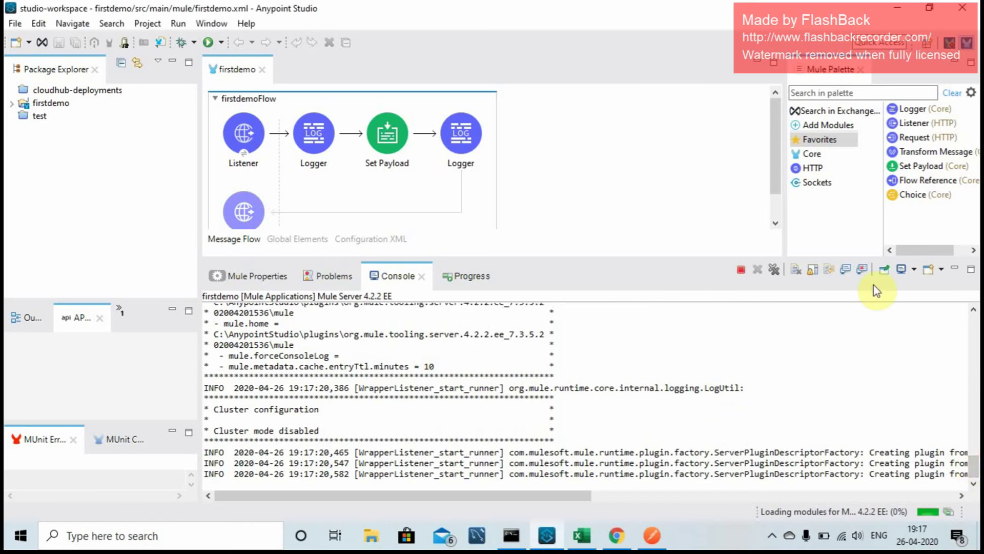
click(972, 270)
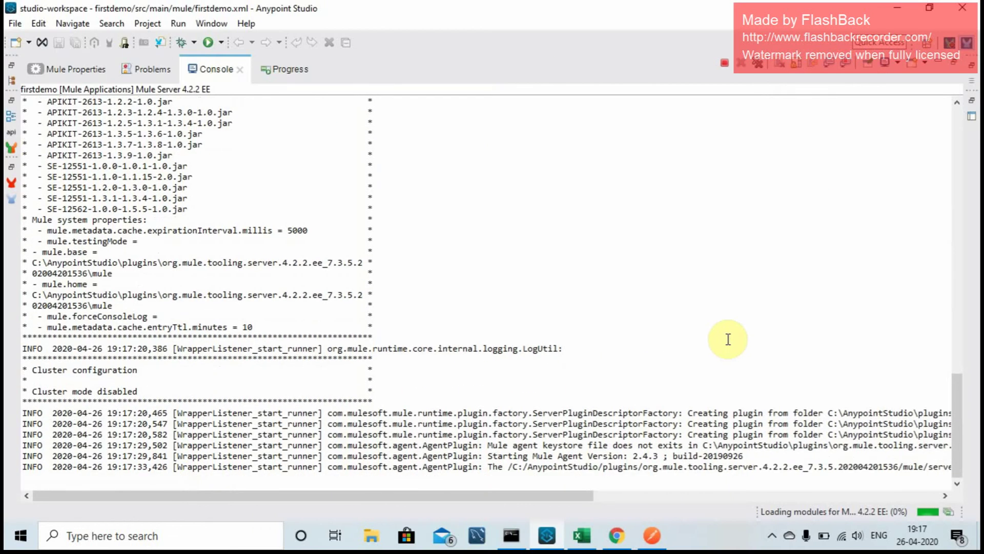
click(811, 64)
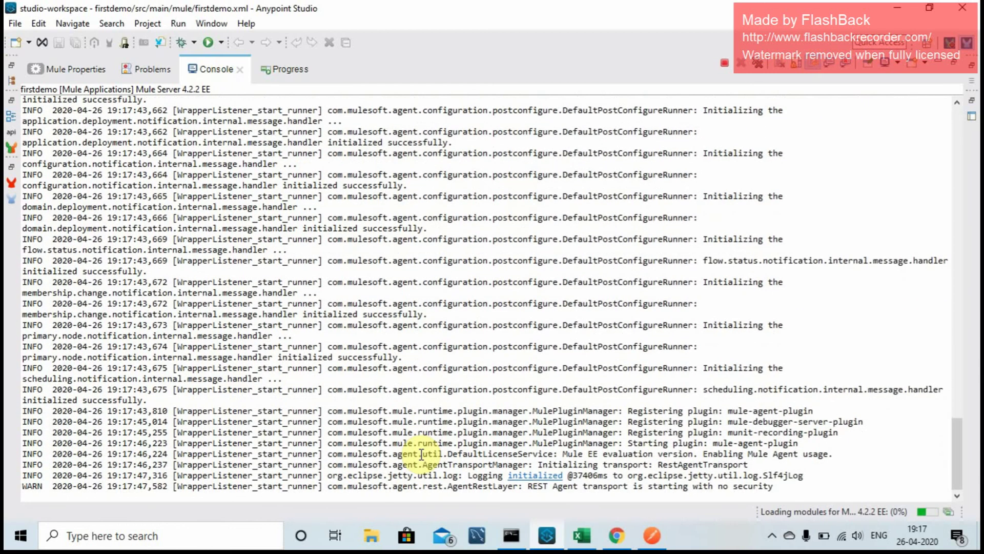
drag(824, 484, 643, 479)
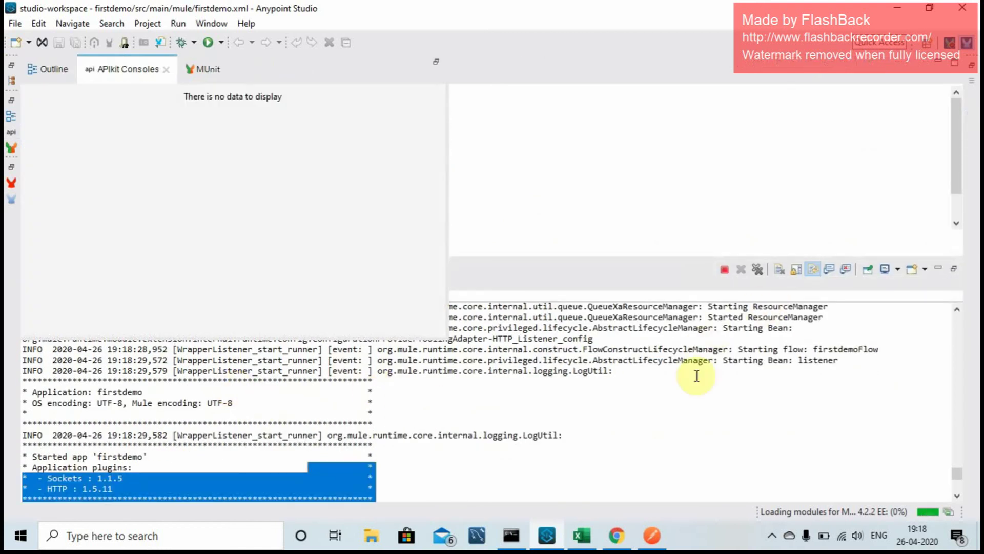
Step: Reset the current perspective to its default layout and confirm the reset
click(211, 23)
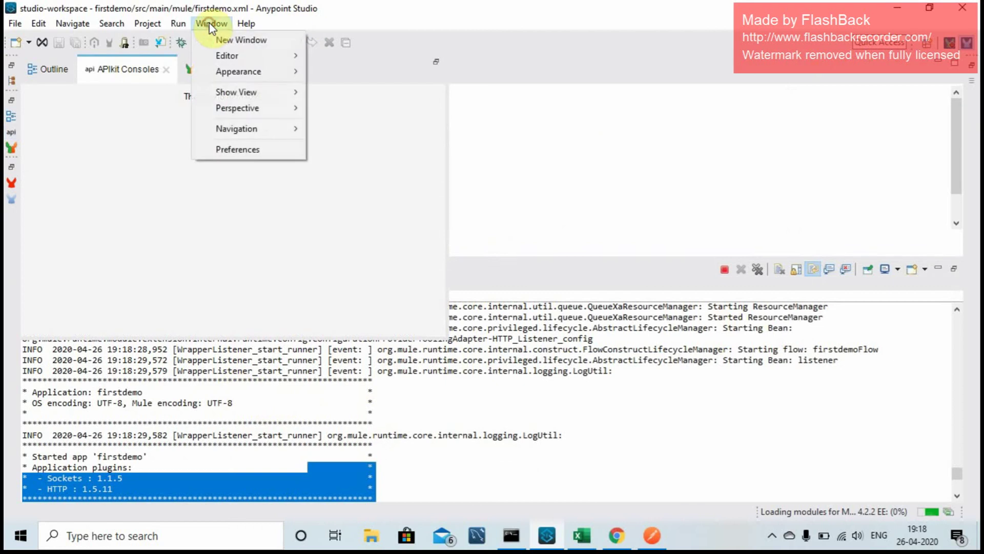
mouse_move(266, 110)
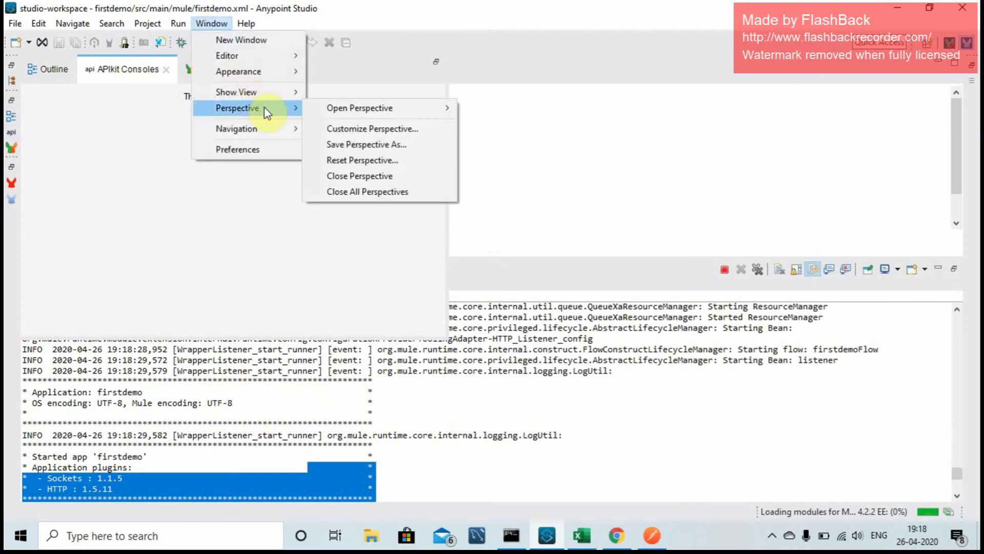
click(378, 160)
click(536, 275)
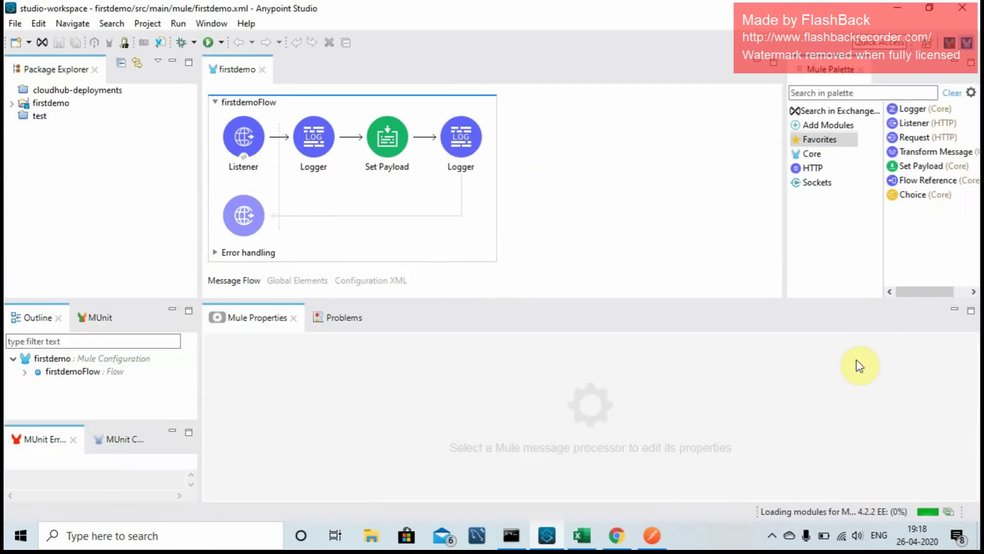
Step: Reset the Mule Design perspective to its defaults once more, confirming the reset
click(207, 23)
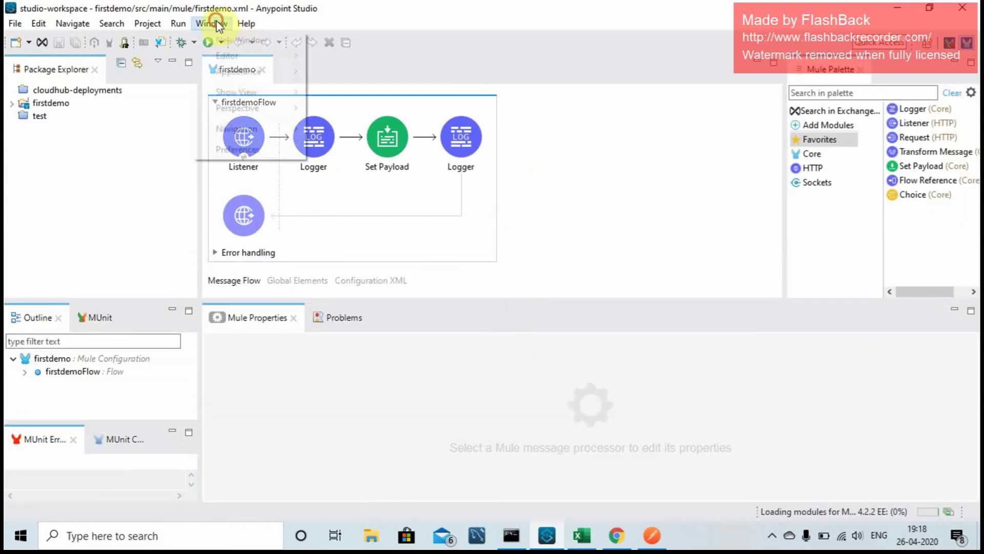
mouse_move(270, 115)
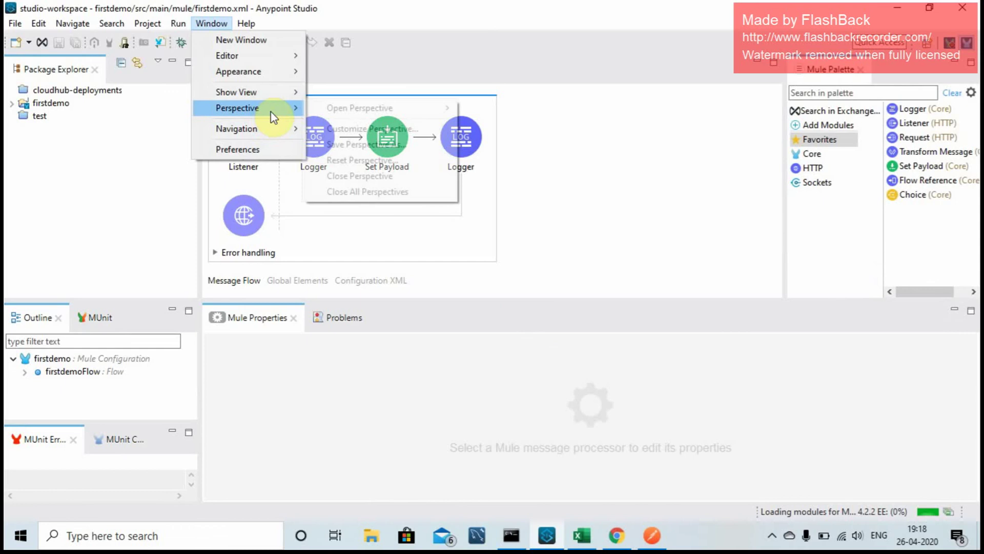
click(359, 160)
click(556, 290)
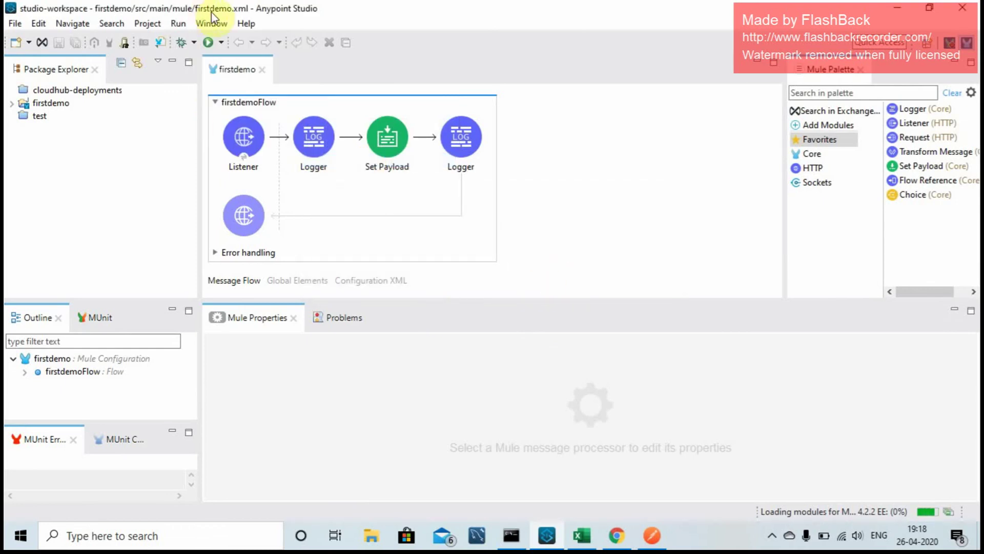
click(221, 26)
mouse_move(261, 110)
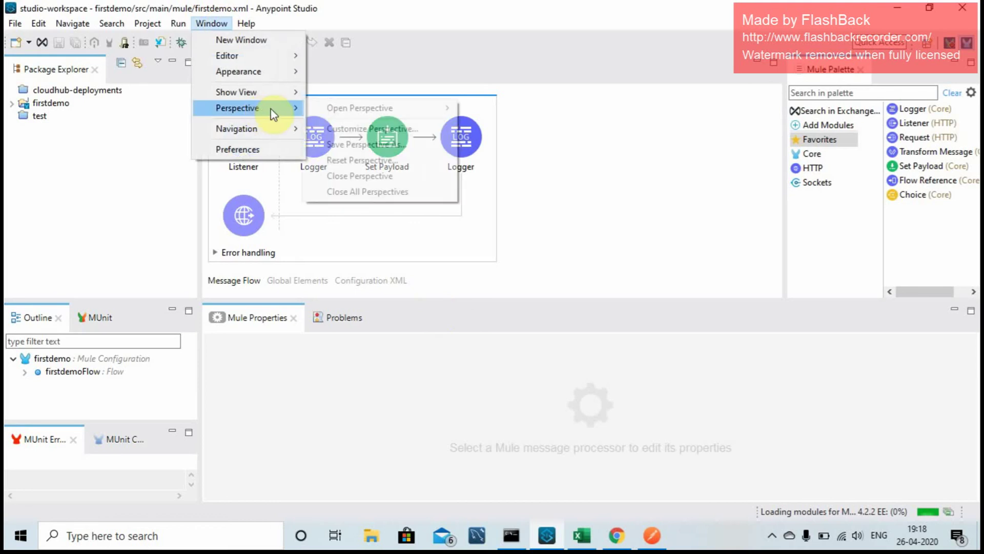
click(374, 159)
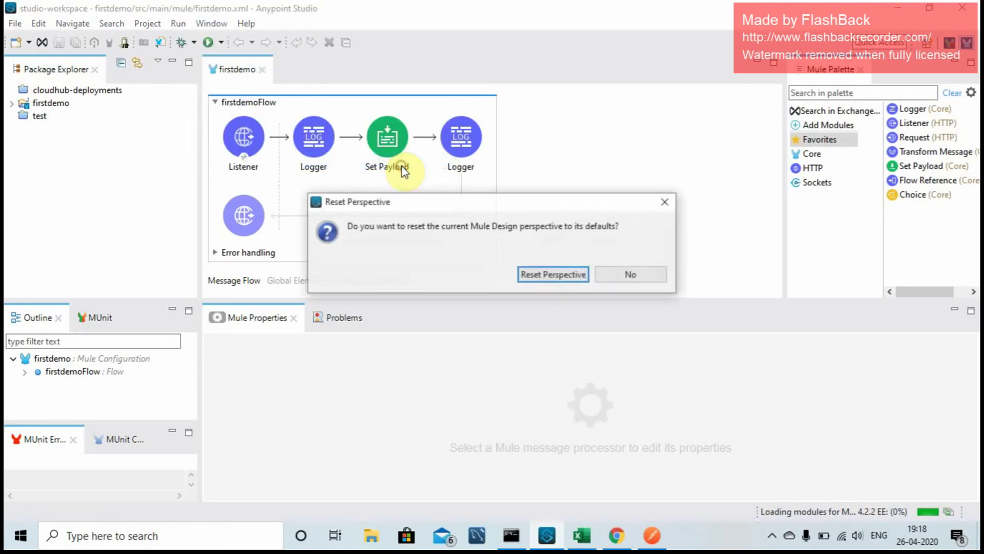
click(566, 280)
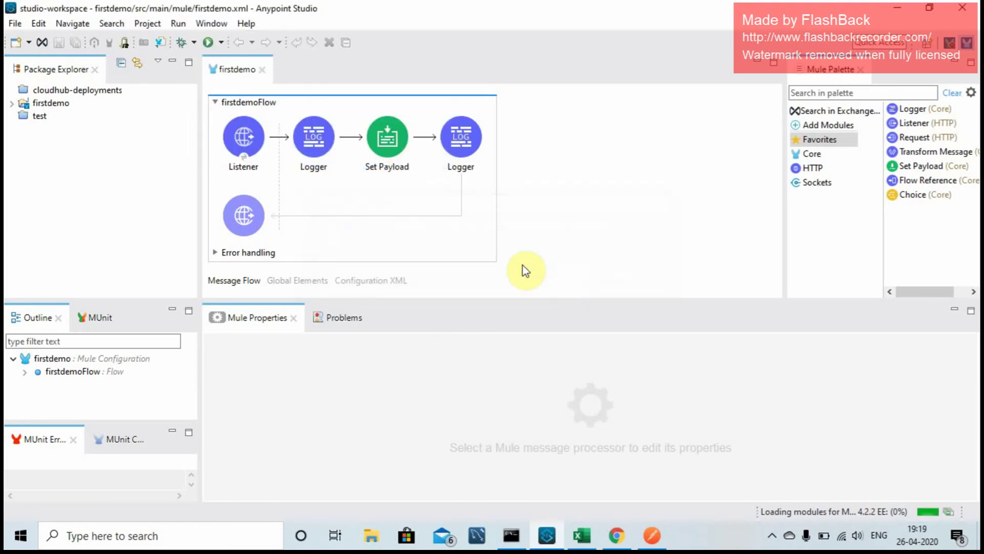
Step: Show the Console view maximized and check firstdemo's startup and deployment status at the end of the log
click(213, 28)
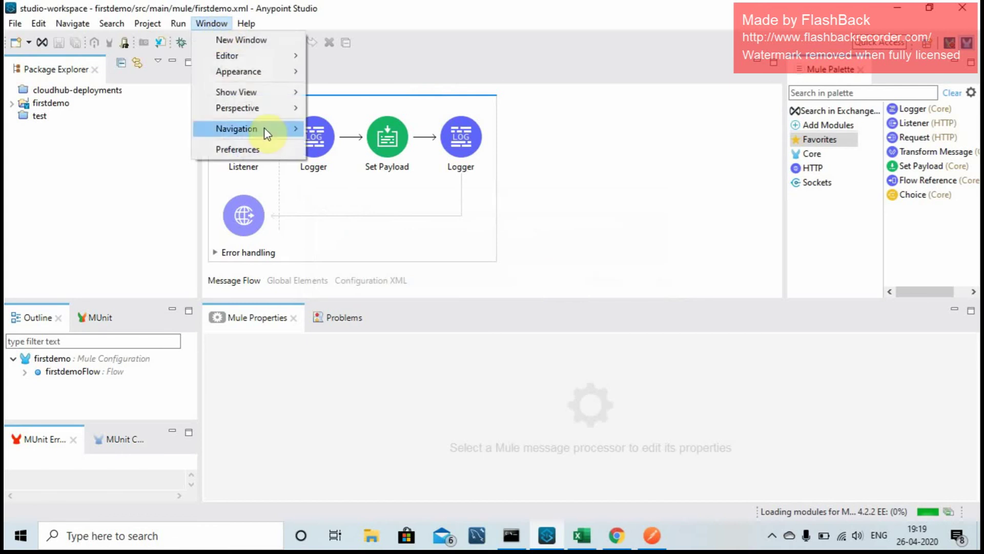
mouse_move(283, 96)
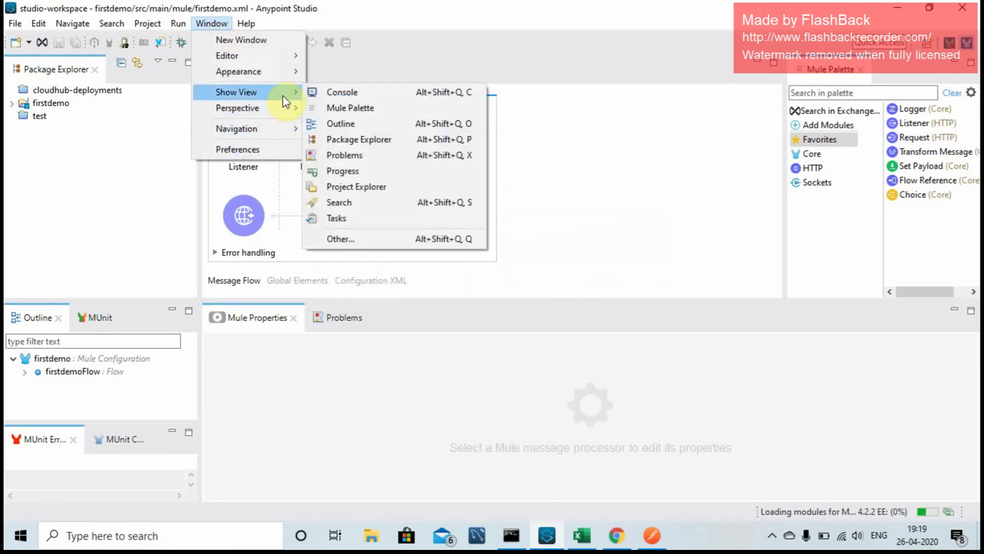
click(346, 91)
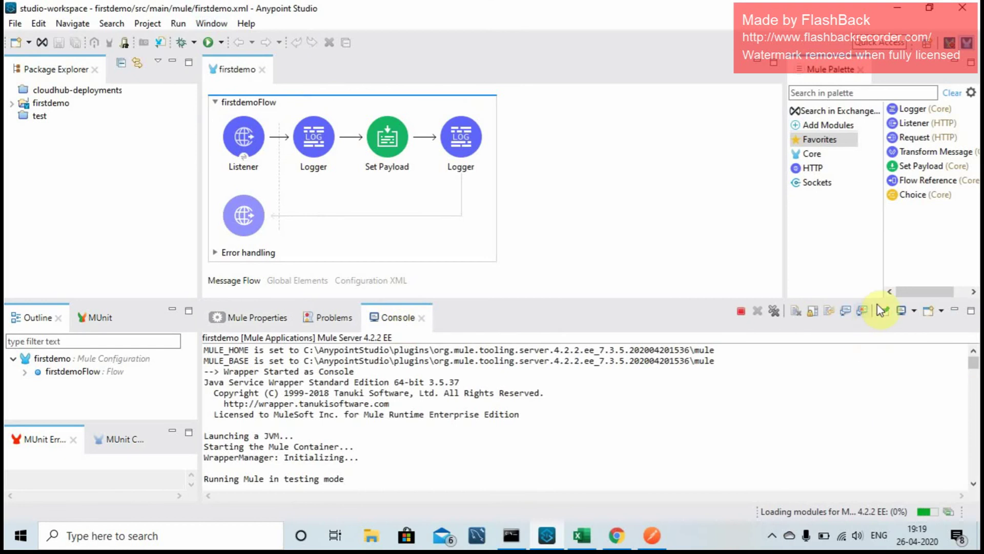
click(971, 311)
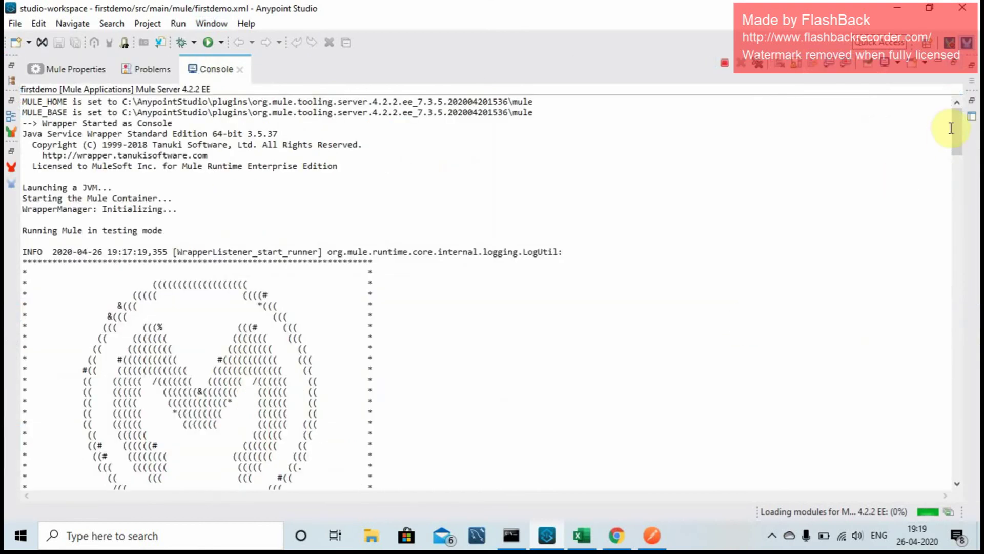
drag(957, 136, 961, 477)
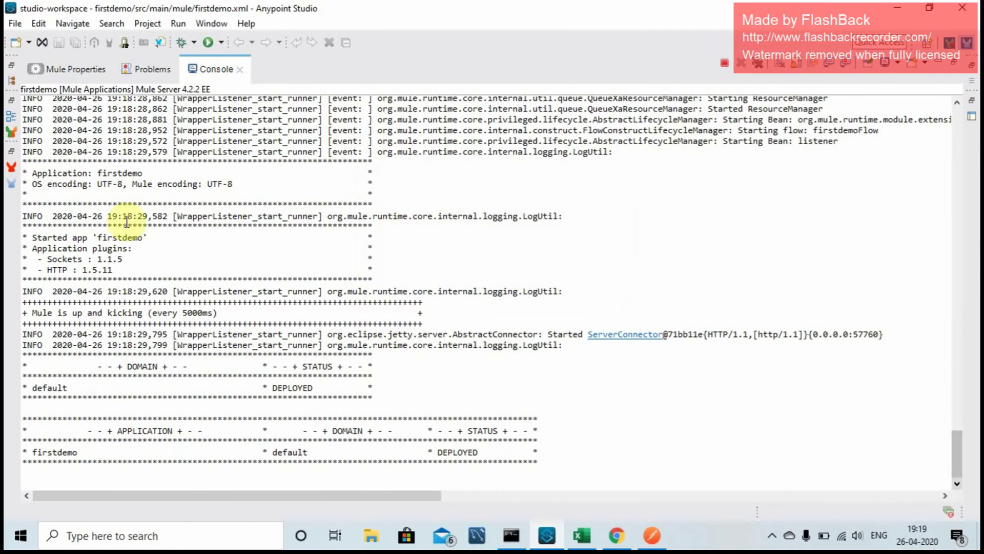
drag(154, 241, 39, 236)
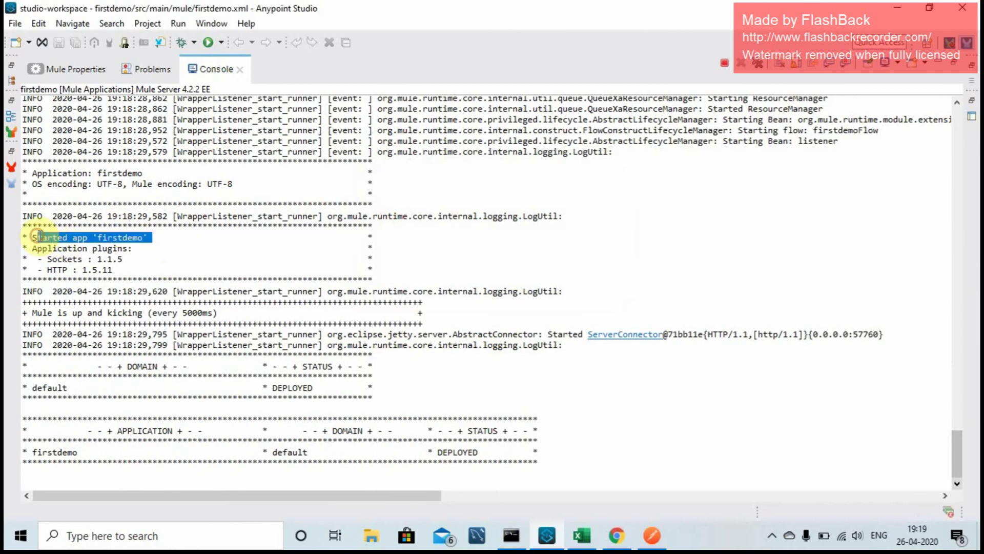
drag(494, 452, 363, 441)
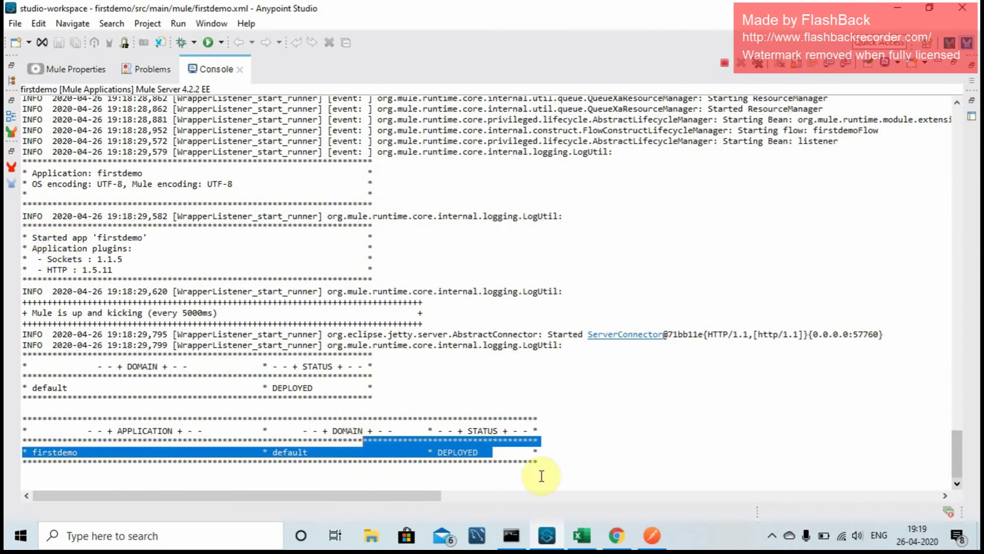
click(652, 535)
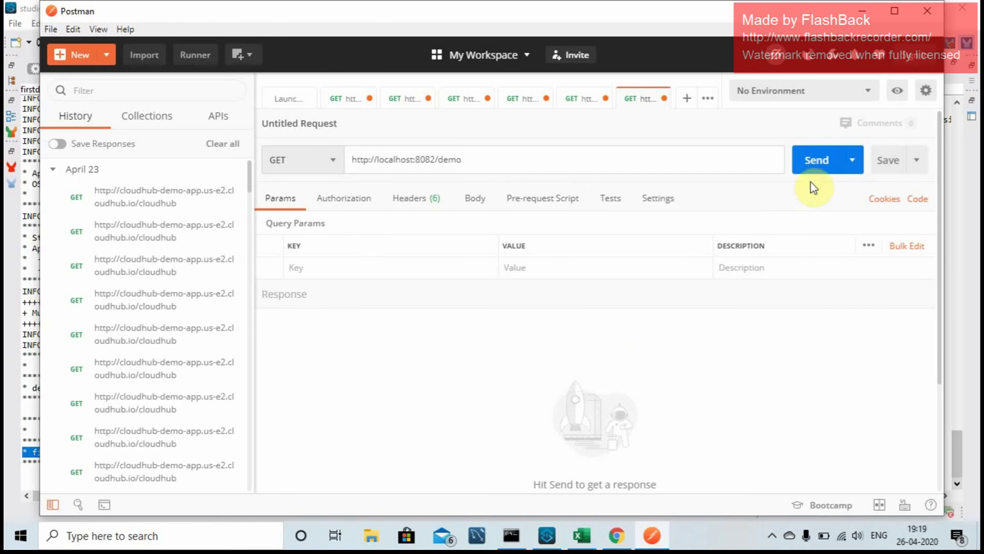
click(430, 160)
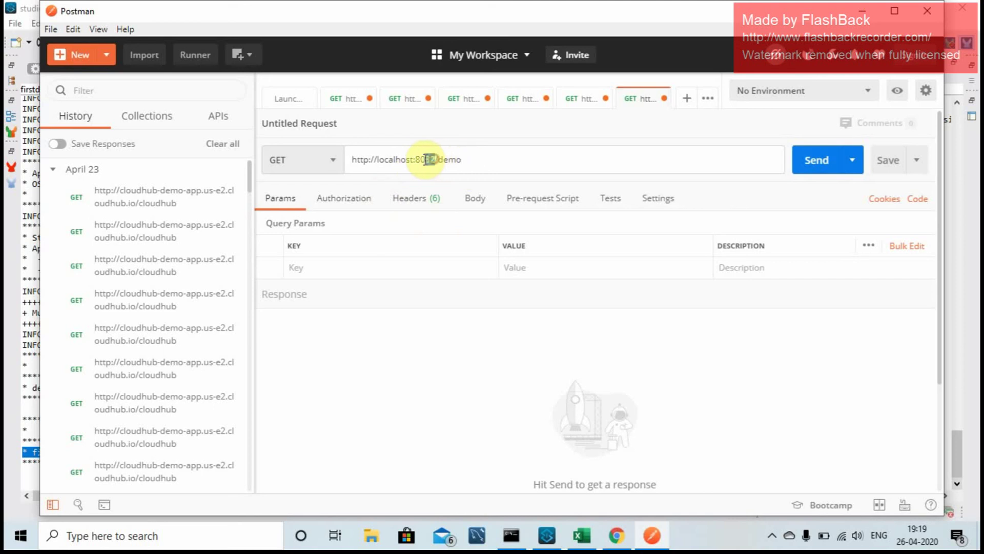
click(463, 160)
drag(445, 163, 429, 160)
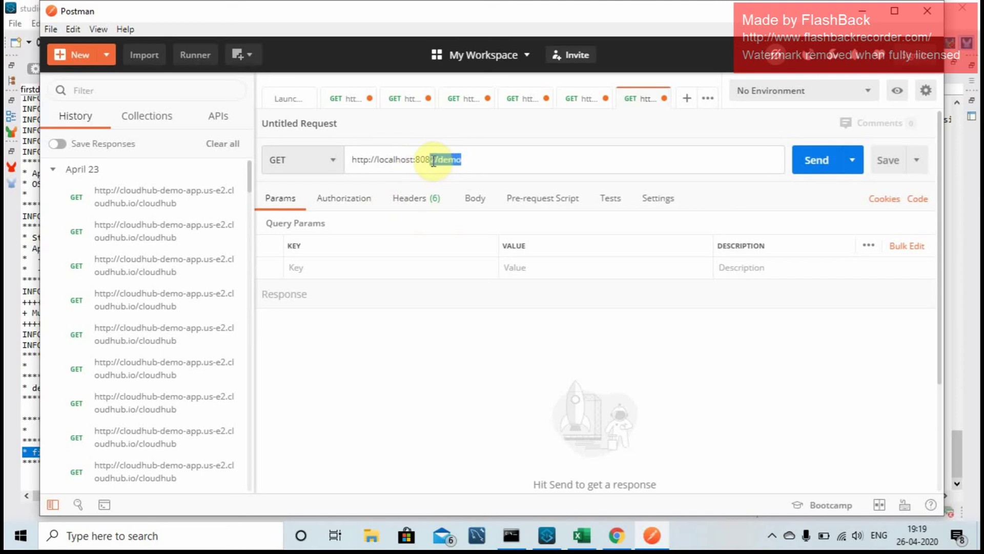
click(815, 160)
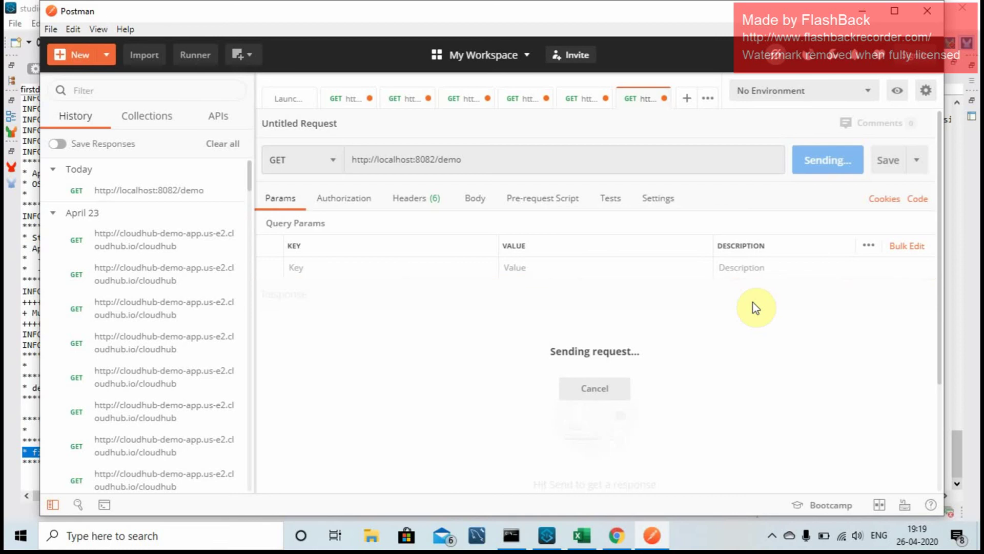
Step: Check the Anypoint Studio console, return to Postman and examine the demo request's response status and body
click(547, 535)
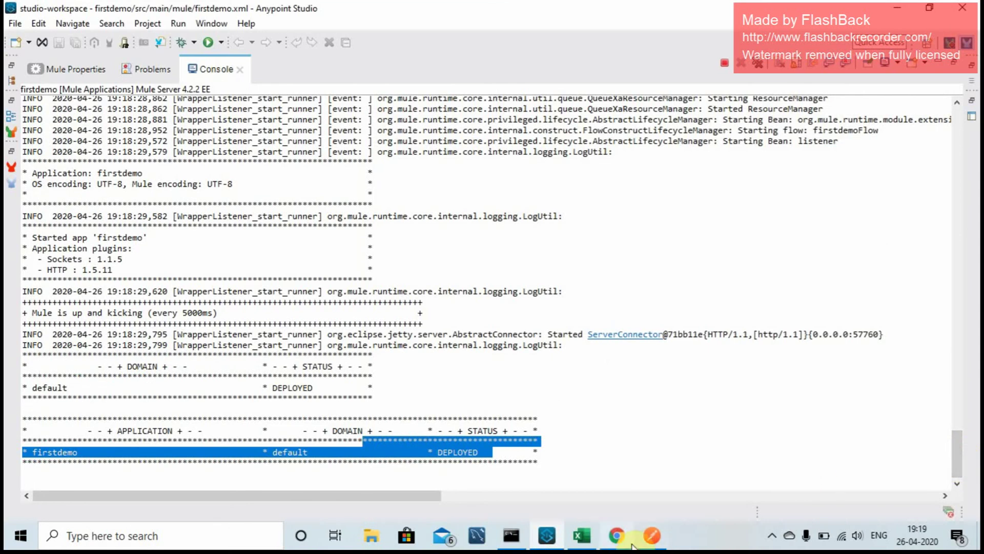
click(652, 536)
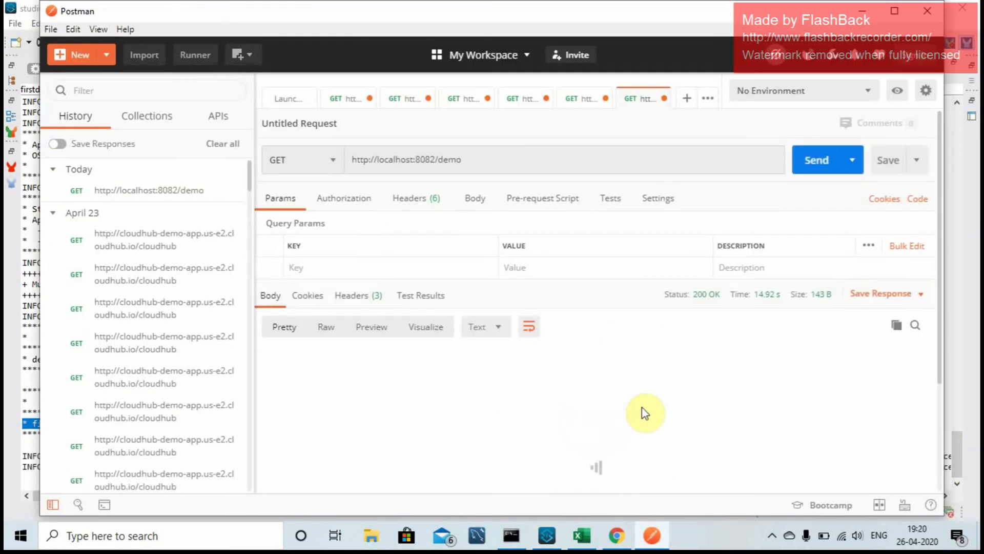
mouse_move(700, 304)
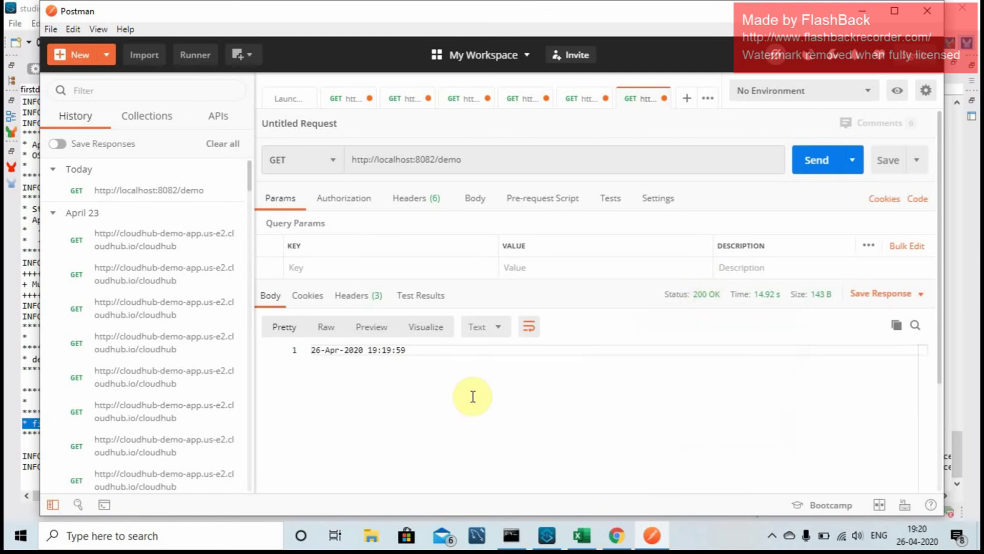
drag(312, 351, 382, 351)
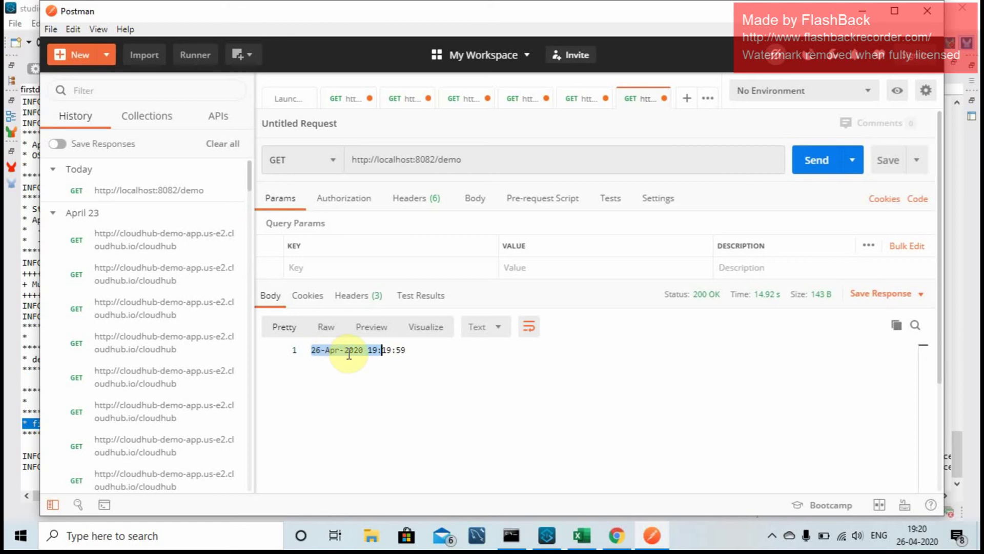
drag(407, 351, 311, 350)
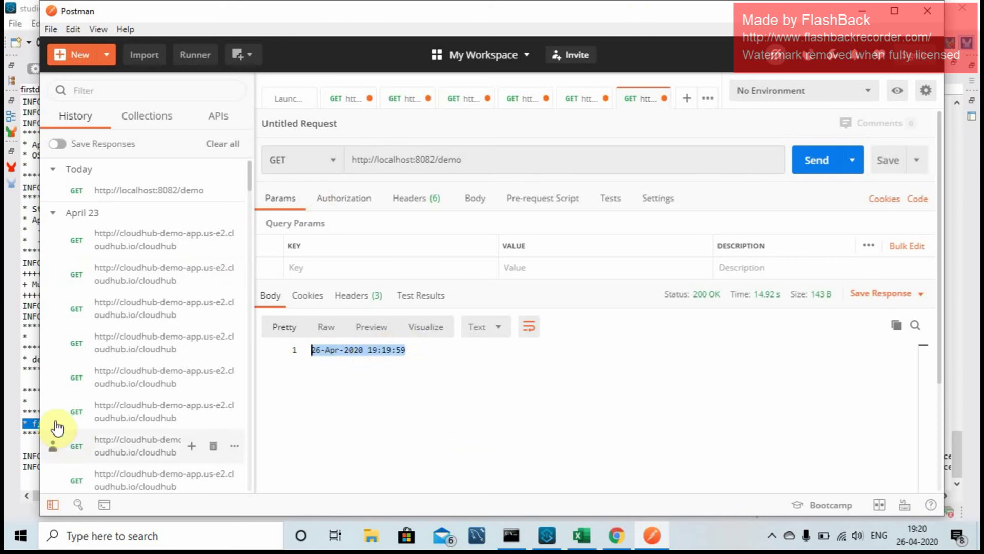
Step: Switch to Anypoint Studio and examine the messages written by the two Loggers at the end of the console log
click(26, 388)
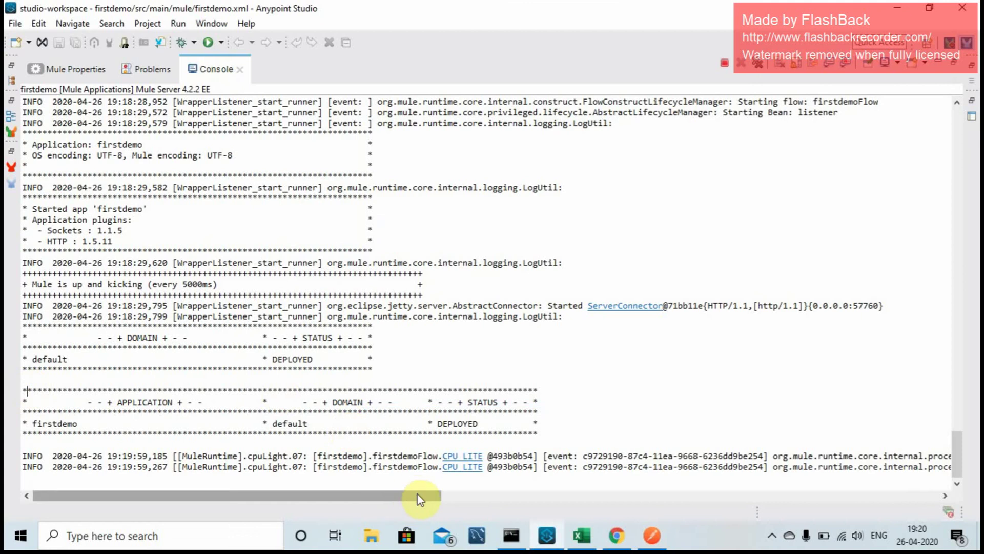
drag(417, 496, 602, 484)
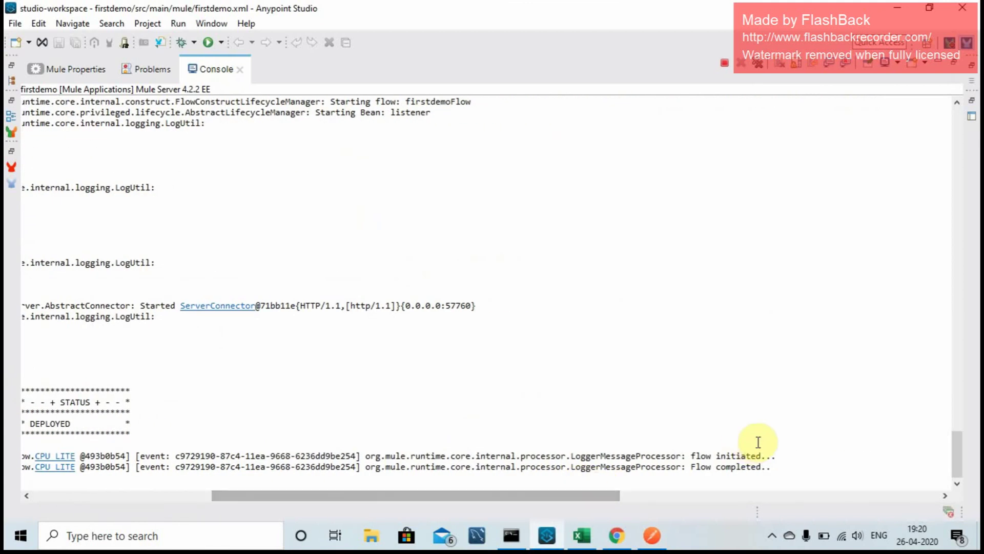
double_click(738, 467)
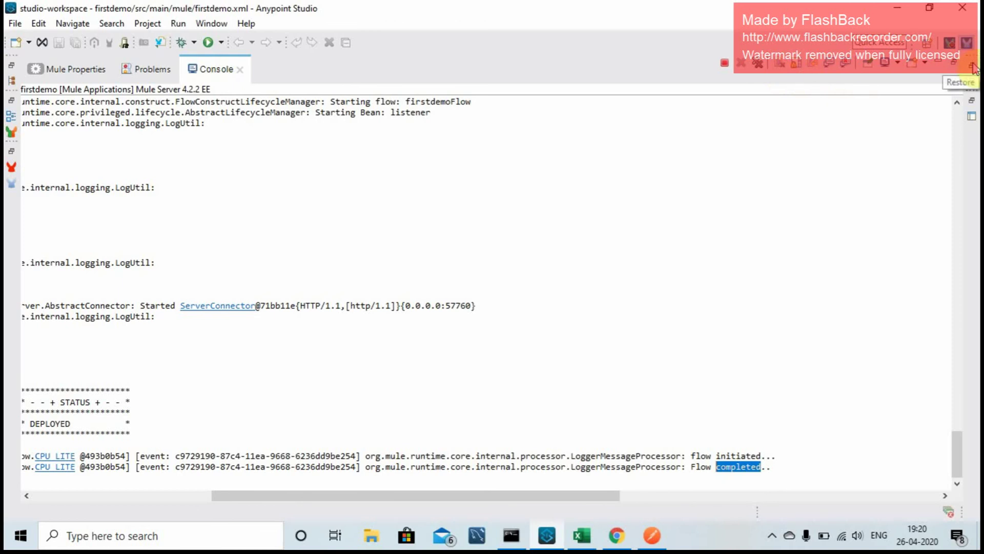
click(217, 24)
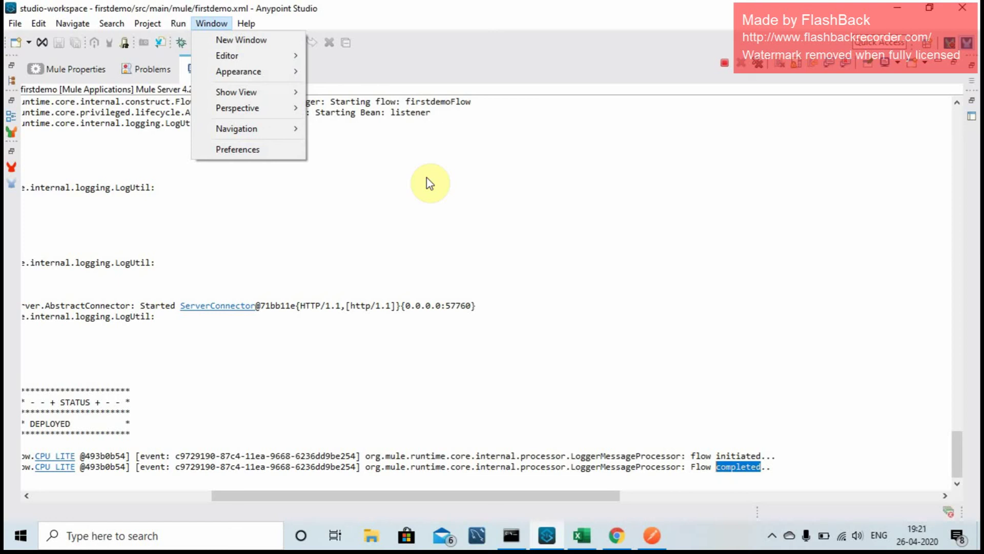
click(772, 536)
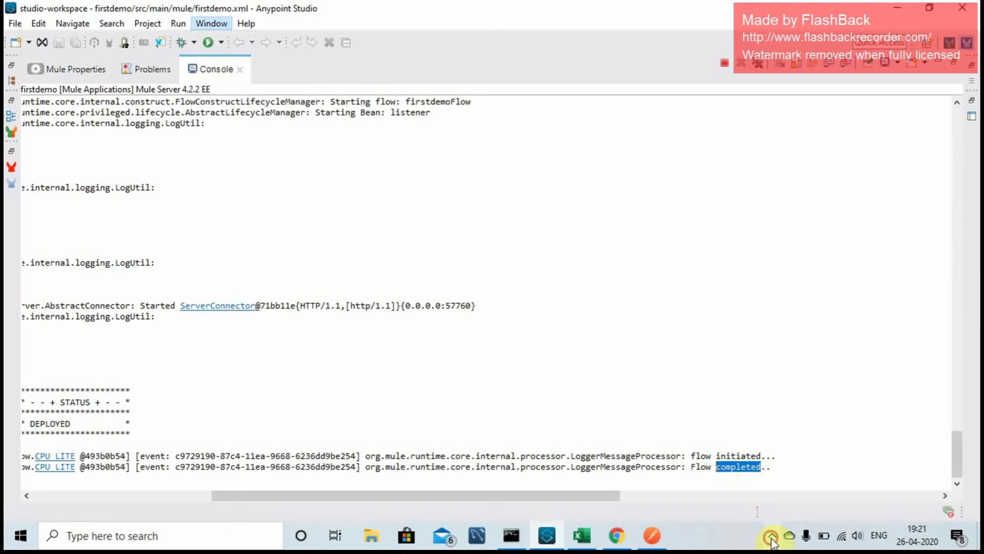
right_click(746, 506)
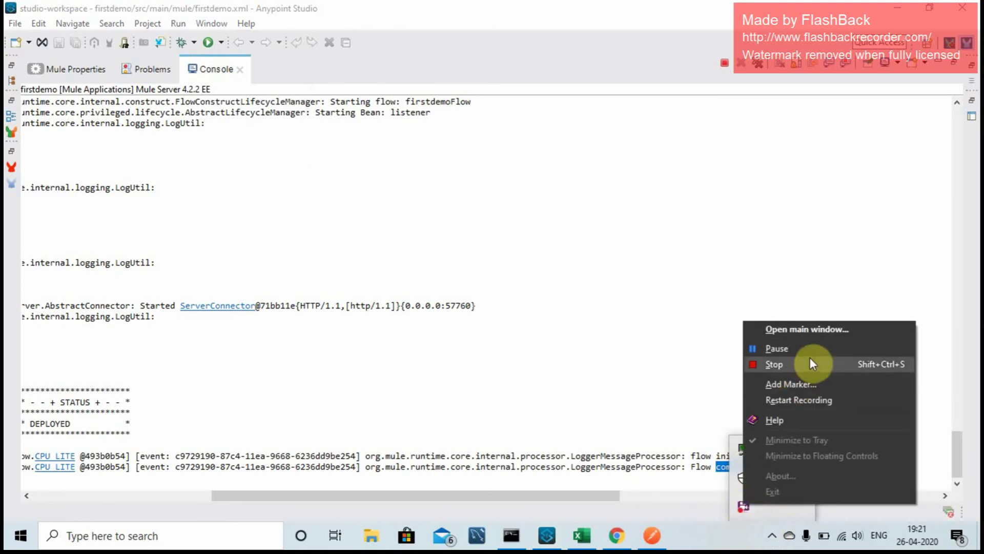